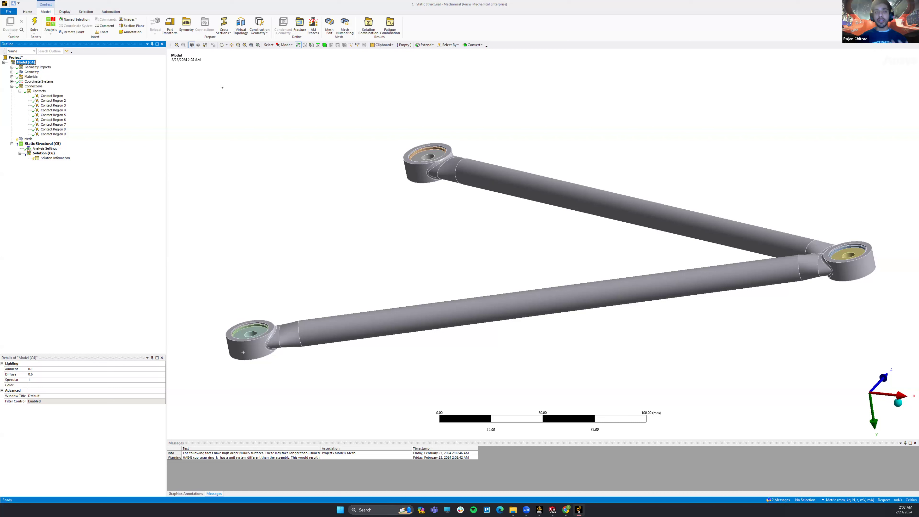
Inspect the first contact region between the dummy bearing and snap ring, and set its contact type to Rough
{"action": "left_click", "coordinate": [56, 96]}
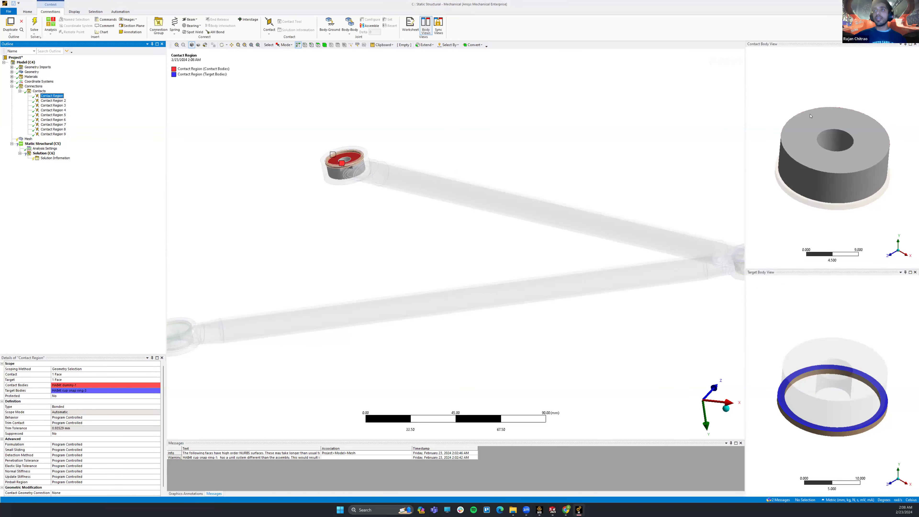
{"action": "mouse_move", "coordinate": [822, 142]}
{"action": "left_mouse_down"}
{"action": "mouse_move", "coordinate": [819, 118]}
{"action": "mouse_move", "coordinate": [819, 144]}
{"action": "left_mouse_up"}
{"action": "middle_click_drag", "start_coordinate": [835, 133], "coordinate": [851, 156], "text": "ctrl"}
{"action": "middle_click_drag", "start_coordinate": [839, 403], "coordinate": [849, 385]}
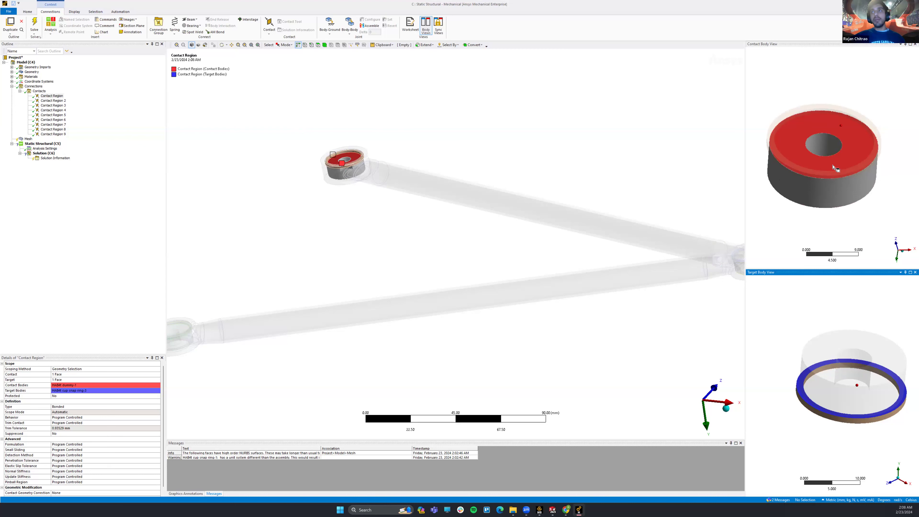
{"action": "mouse_move", "coordinate": [856, 392]}
{"action": "middle_mouse_down"}
{"action": "mouse_move", "coordinate": [850, 383]}
{"action": "mouse_move", "coordinate": [855, 390]}
{"action": "mouse_move", "coordinate": [859, 381]}
{"action": "middle_mouse_up"}
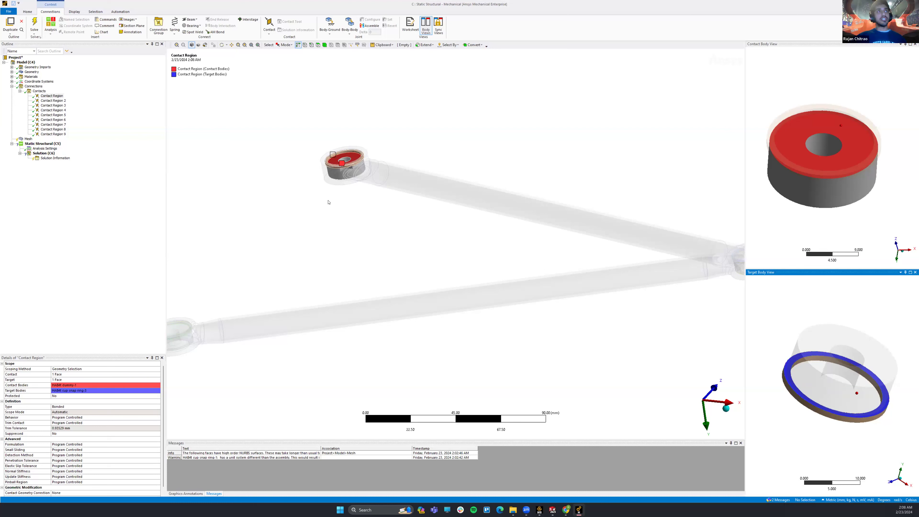
{"action": "left_click", "coordinate": [101, 406]}
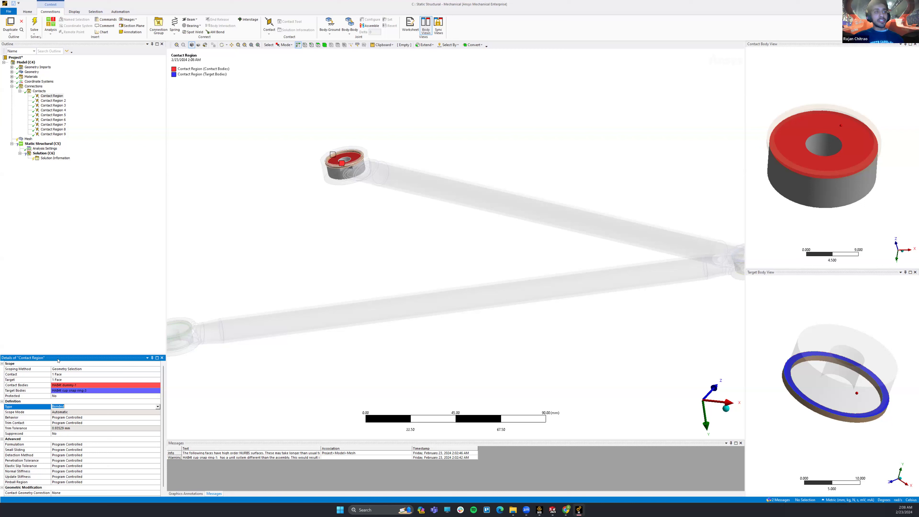
{"action": "left_click", "coordinate": [158, 407]}
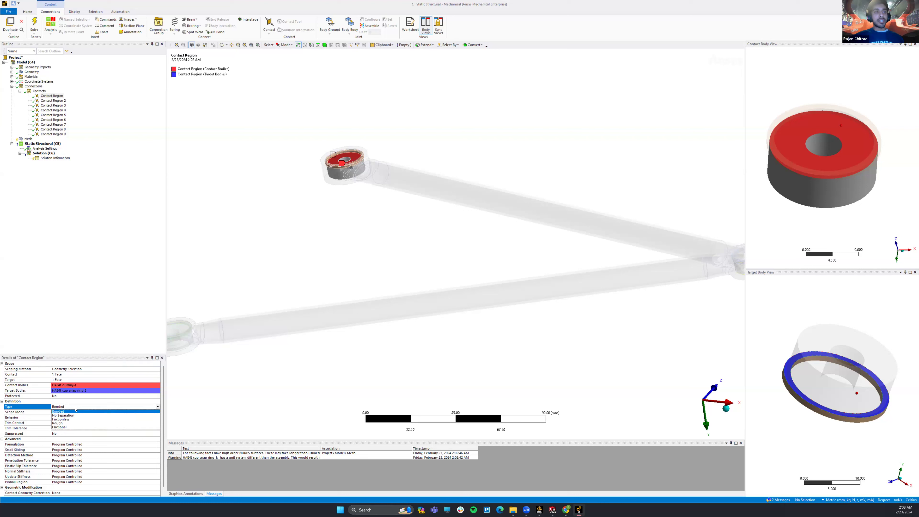
{"action": "left_click", "coordinate": [62, 424]}
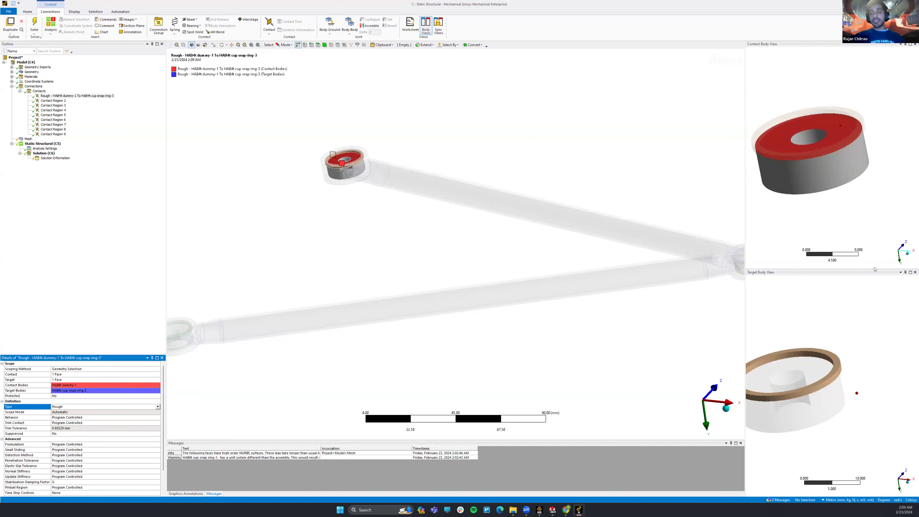
{"action": "middle_click_drag", "start_coordinate": [798, 397], "coordinate": [883, 269]}
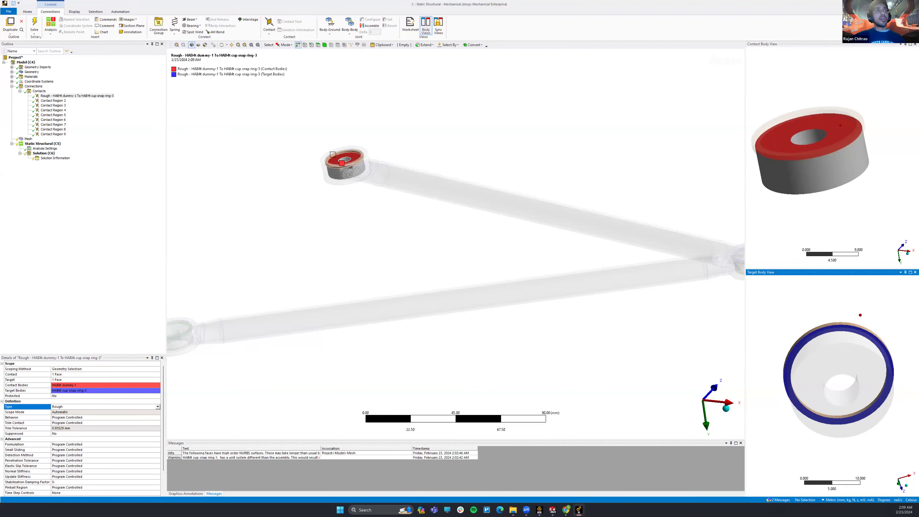
Group the rough dummy-to-snap-ring contact into a new folder named B
{"action": "left_click", "coordinate": [68, 97]}
{"action": "left_click", "coordinate": [68, 97]}
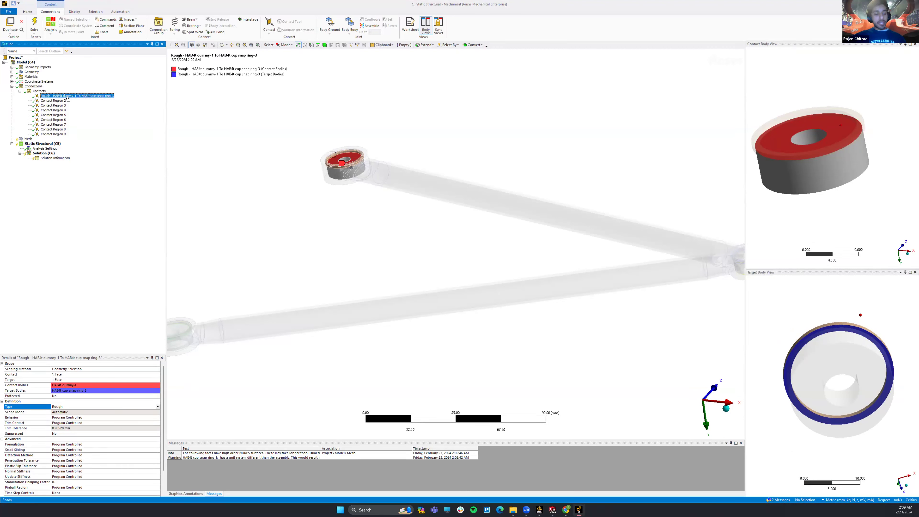
{"action": "key", "text": "ctrl+g"}
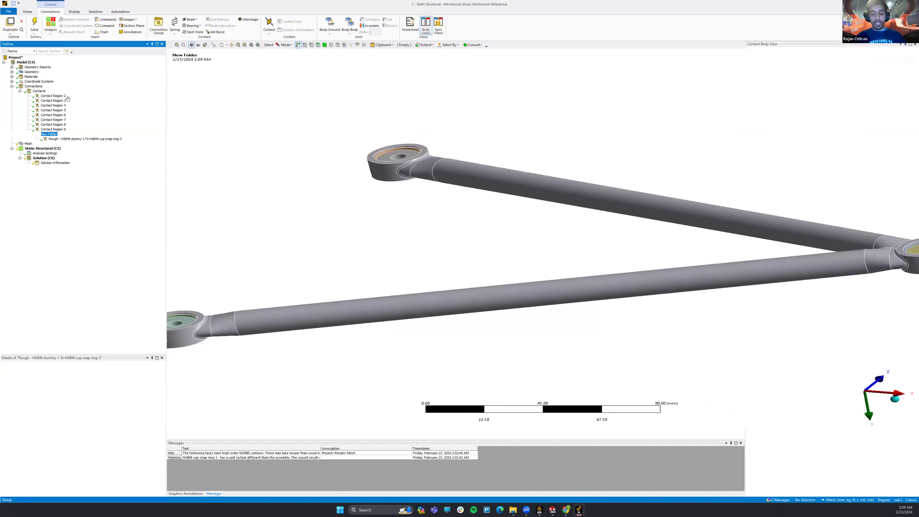
{"action": "type", "text": "B"}
{"action": "key", "text": "Return"}
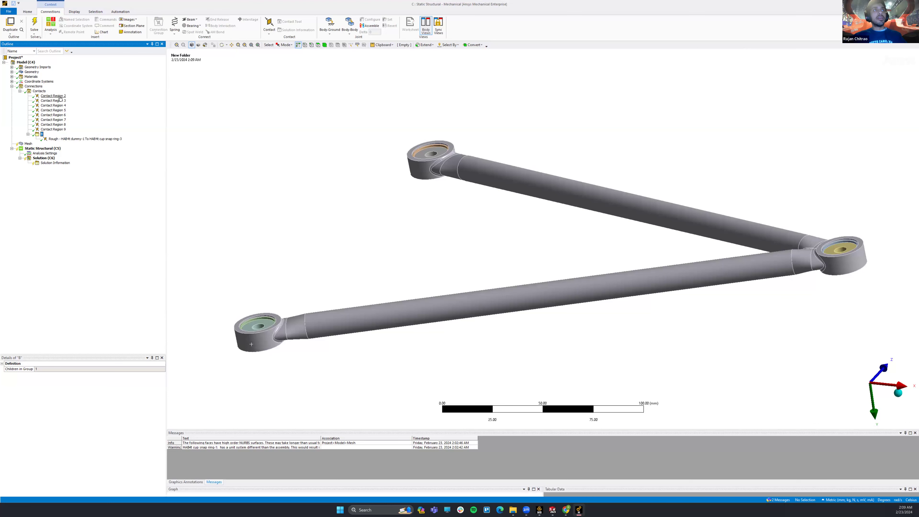
Examine Contact Region 2's contact faces on the dummy bearing and its target faces inside the arm's bore
{"action": "left_click", "coordinate": [54, 96]}
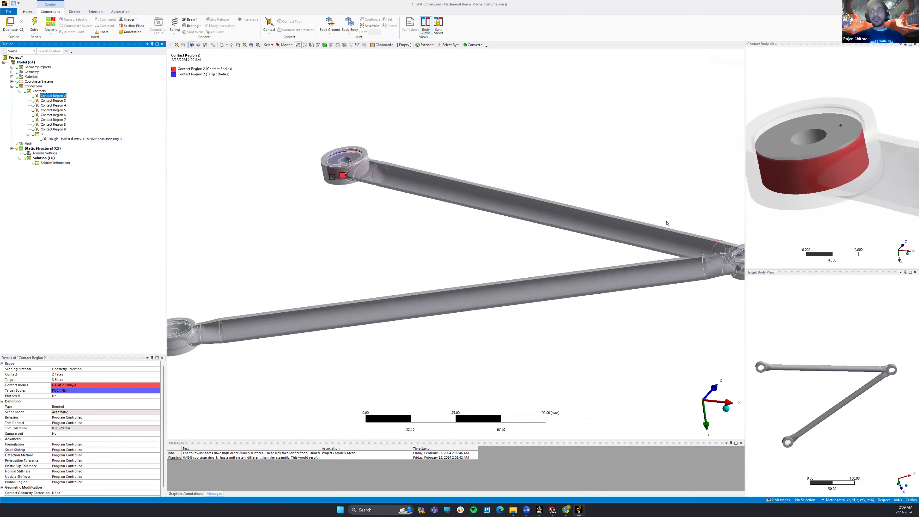
{"action": "middle_click_drag", "start_coordinate": [810, 167], "coordinate": [831, 189], "text": "ctrl"}
{"action": "middle_click_drag", "start_coordinate": [805, 433], "coordinate": [786, 372]}
{"action": "scroll", "coordinate": [780, 383], "scroll_direction": "up", "scroll_amount": 5}
{"action": "middle_click_drag", "start_coordinate": [834, 400], "coordinate": [918, 416], "text": "ctrl"}
{"action": "middle_click_drag", "start_coordinate": [856, 389], "coordinate": [856, 346]}
{"action": "scroll", "coordinate": [841, 312], "scroll_direction": "up", "scroll_amount": 5}
{"action": "middle_click_drag", "start_coordinate": [841, 312], "coordinate": [802, 444], "text": "ctrl"}
{"action": "middle_click_drag", "start_coordinate": [833, 366], "coordinate": [844, 497]}
{"action": "scroll", "coordinate": [827, 344], "scroll_direction": "up", "scroll_amount": 2}
{"action": "scroll", "coordinate": [826, 344], "scroll_direction": "up", "scroll_amount": 4}
{"action": "scroll", "coordinate": [815, 379], "scroll_direction": "up", "scroll_amount": 2}
{"action": "middle_click_drag", "start_coordinate": [816, 379], "coordinate": [888, 429], "text": "ctrl"}
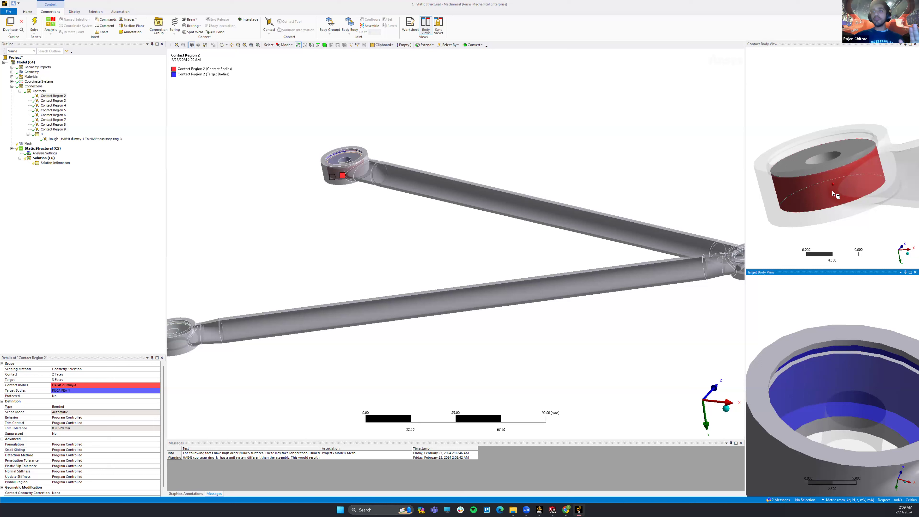
{"action": "left_click_drag", "start_coordinate": [832, 191], "coordinate": [838, 227]}
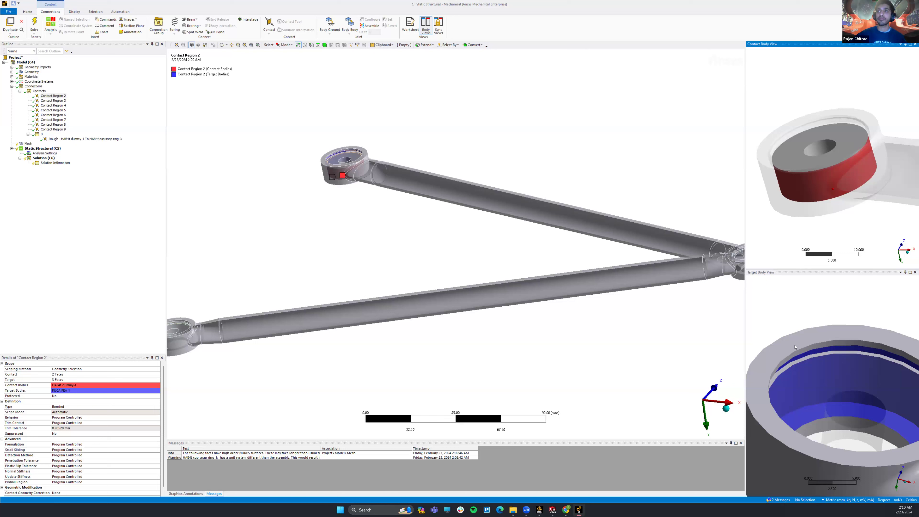
Rescope Contact Region 2's target to two faces of the arm's bore: the main cylindrical wall and the lower ledge
{"action": "scroll", "coordinate": [851, 387], "scroll_direction": "down", "scroll_amount": 4}
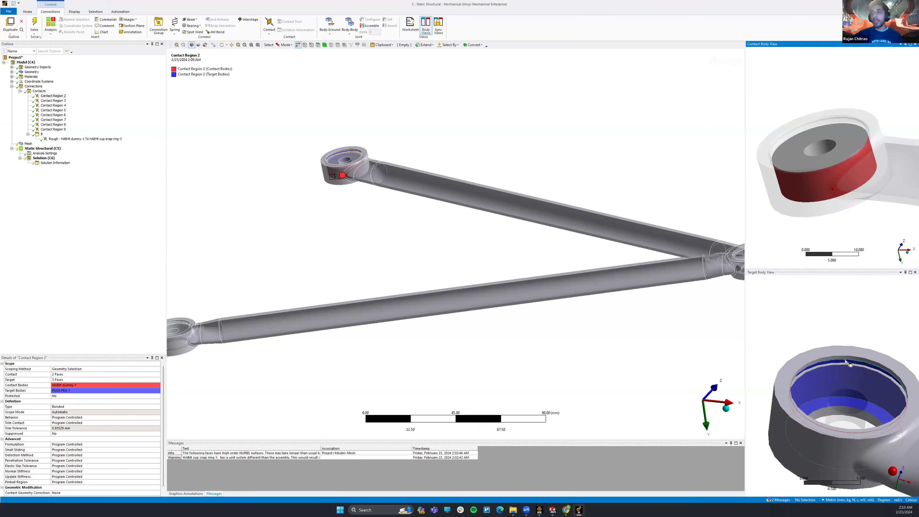
{"action": "mouse_move", "coordinate": [845, 360]}
{"action": "middle_mouse_down"}
{"action": "mouse_move", "coordinate": [837, 345]}
{"action": "mouse_move", "coordinate": [855, 375]}
{"action": "mouse_move", "coordinate": [875, 367]}
{"action": "mouse_move", "coordinate": [840, 340]}
{"action": "mouse_move", "coordinate": [849, 346]}
{"action": "middle_mouse_up"}
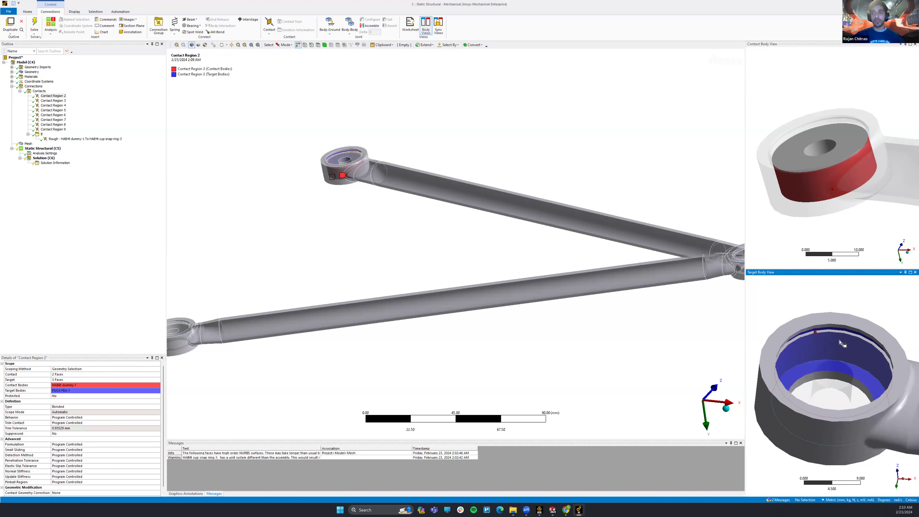
{"action": "left_click", "coordinate": [838, 356]}
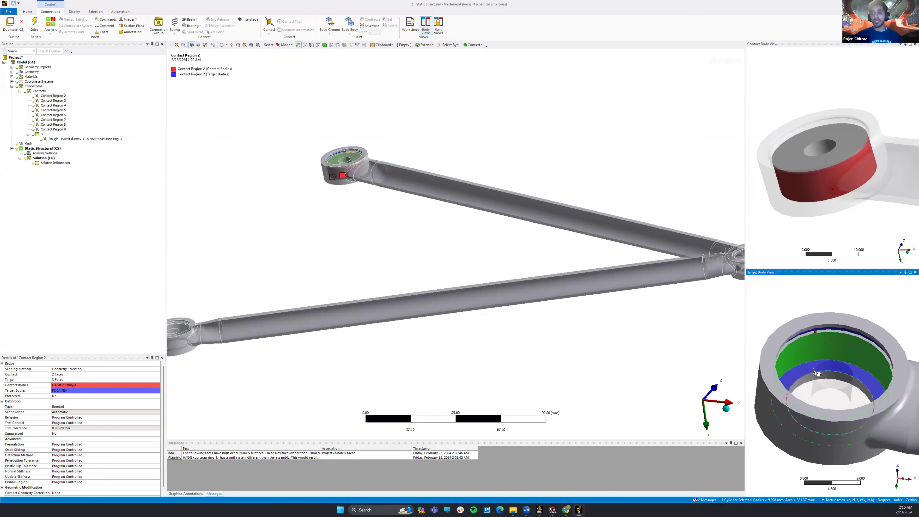
{"action": "left_click", "coordinate": [789, 377], "text": "ctrl"}
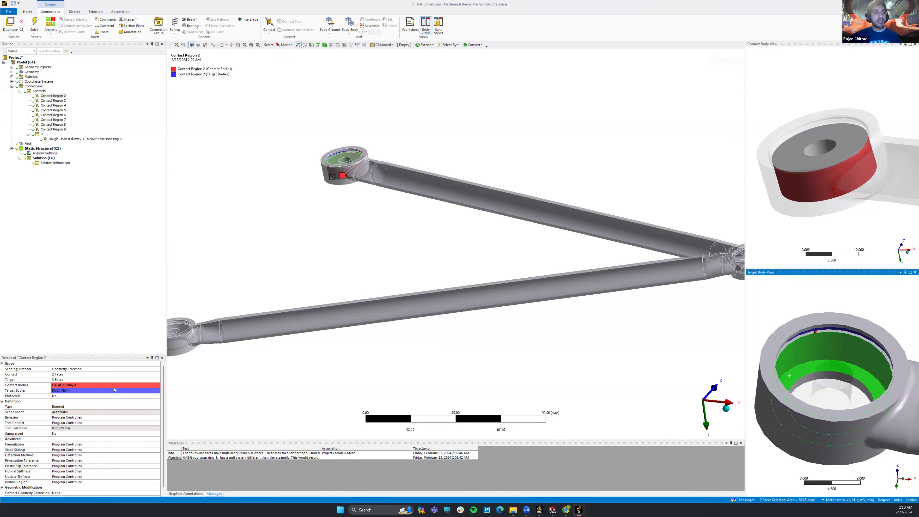
{"action": "left_click", "coordinate": [58, 380]}
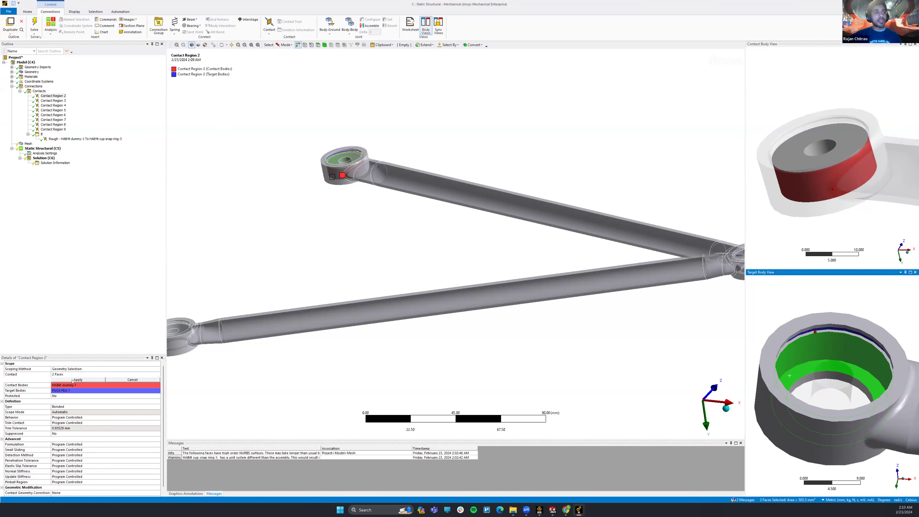
{"action": "left_click", "coordinate": [73, 380]}
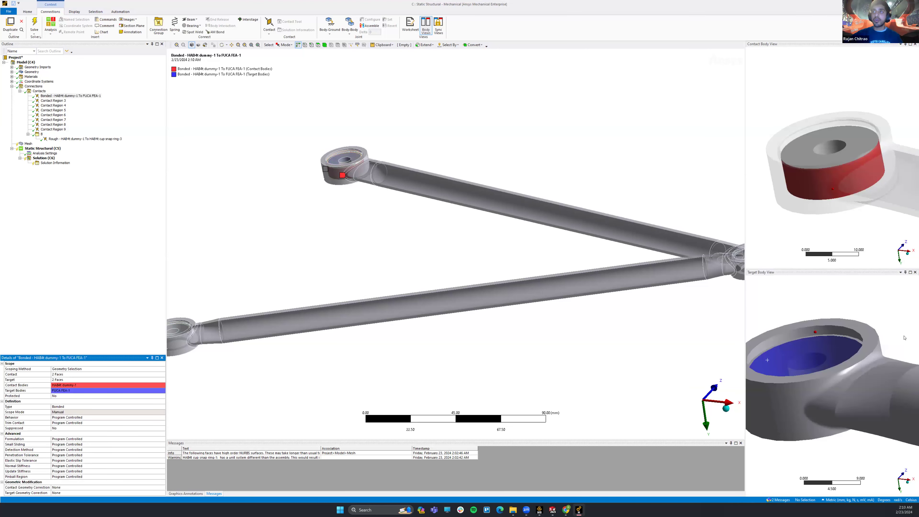
Set the dummy-to-arm contact type to Rough and move that contact into folder B
{"action": "middle_click_drag", "start_coordinate": [844, 346], "coordinate": [853, 359]}
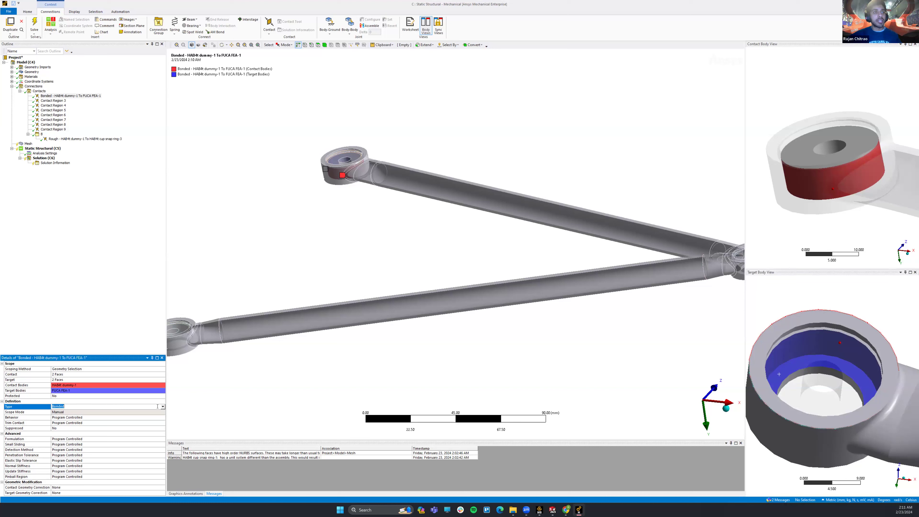
{"action": "left_click", "coordinate": [163, 407]}
{"action": "left_click", "coordinate": [67, 423]}
{"action": "scroll", "coordinate": [379, 231], "scroll_direction": "down", "scroll_amount": 3}
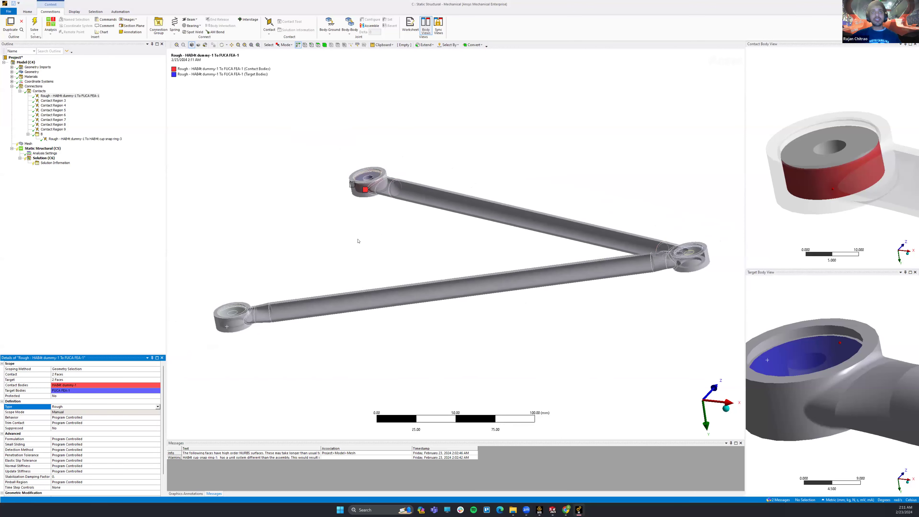
{"action": "left_click_drag", "start_coordinate": [59, 96], "coordinate": [37, 135]}
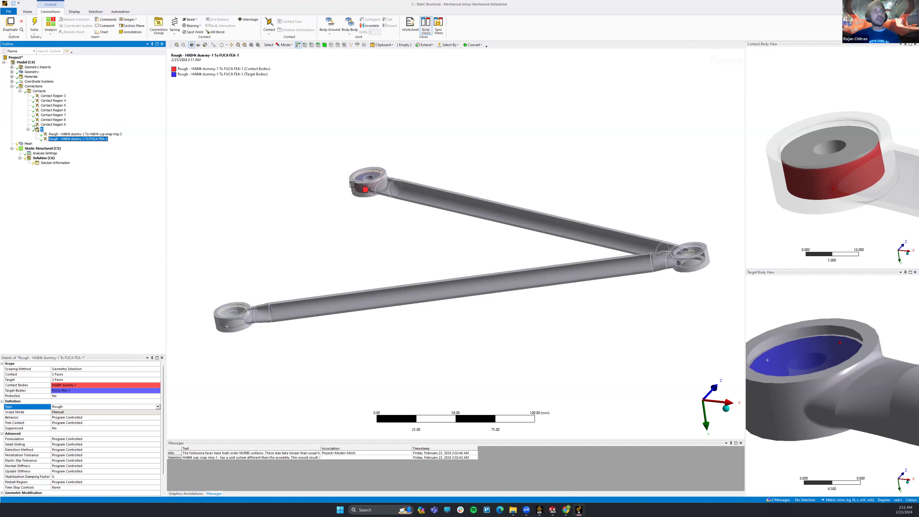
Go through Contact Regions 3 to 7 to find the remaining contact at the same bearing joint
{"action": "left_click", "coordinate": [54, 96]}
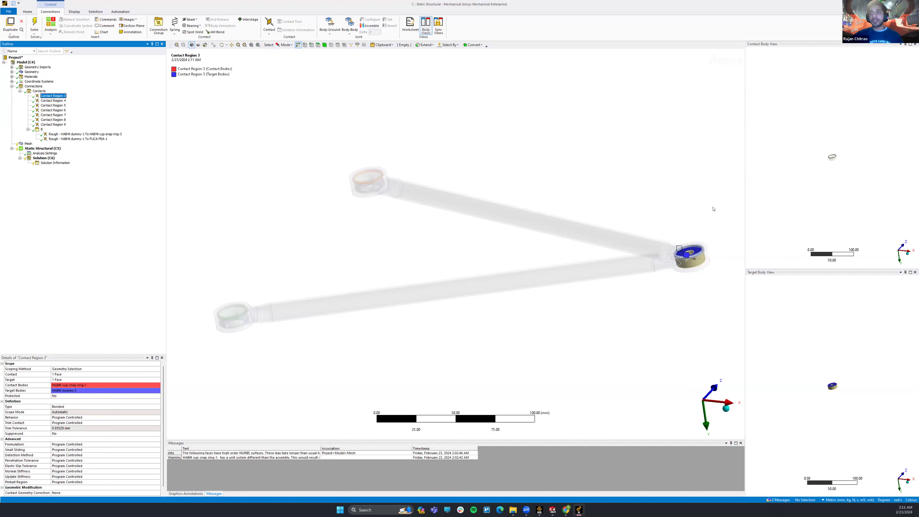
{"action": "left_click", "coordinate": [53, 100]}
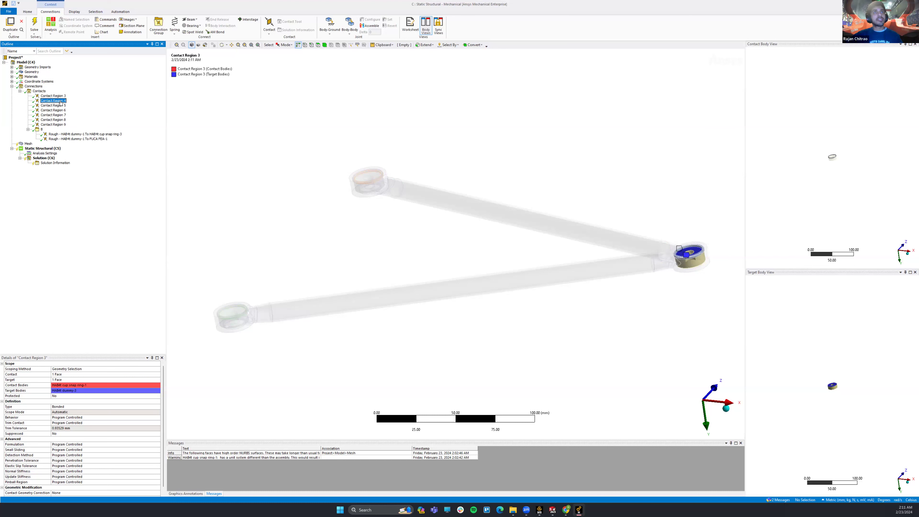
{"action": "left_click", "coordinate": [58, 106]}
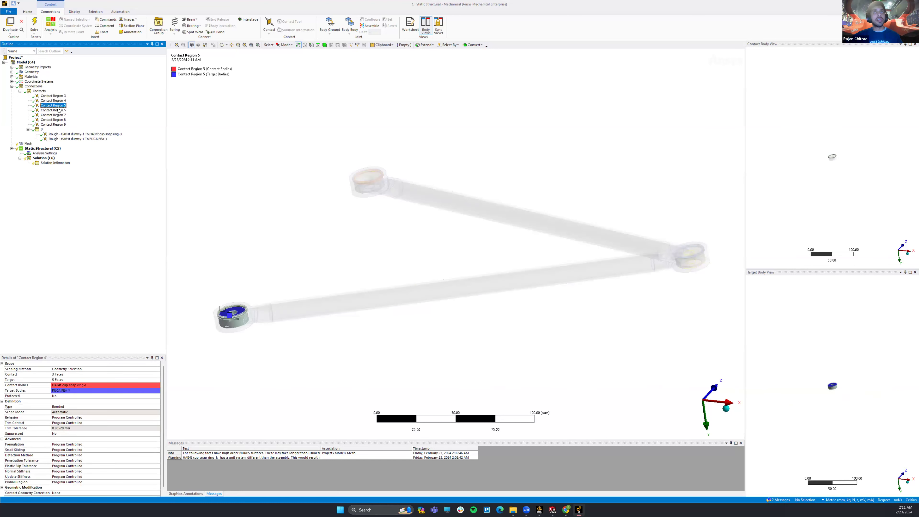
{"action": "left_click", "coordinate": [58, 110]}
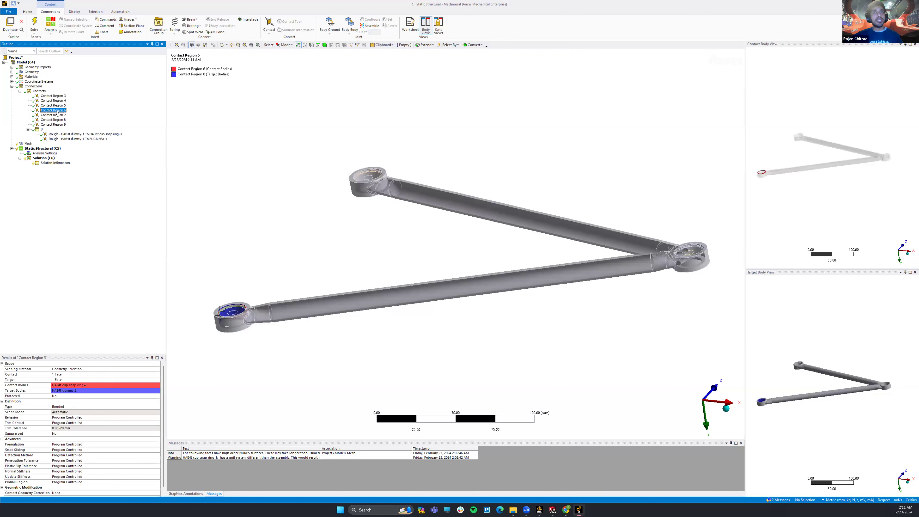
{"action": "left_click", "coordinate": [58, 115]}
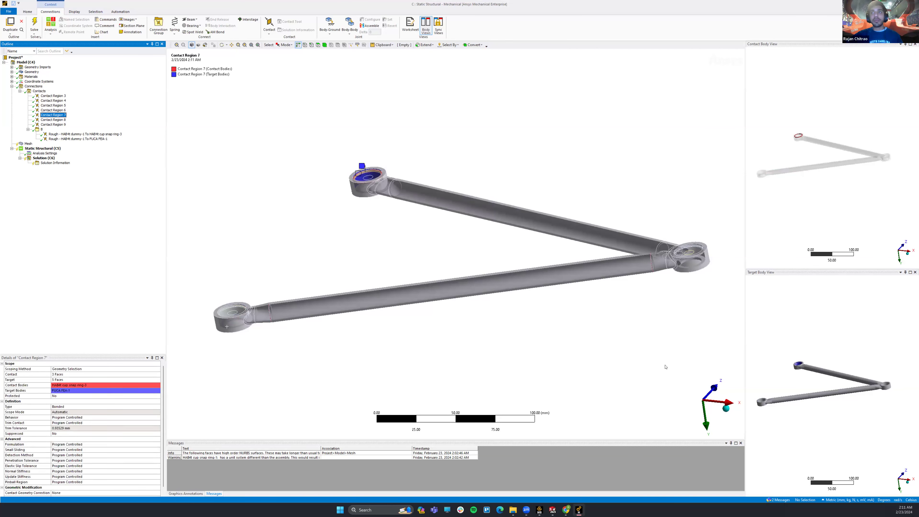
Examine Contact Region 7's contact faces on the snap ring and its target faces in the arm's bore
{"action": "scroll", "coordinate": [788, 361], "scroll_direction": "up", "scroll_amount": 10}
{"action": "middle_click_drag", "start_coordinate": [793, 320], "coordinate": [918, 404], "text": "ctrl"}
{"action": "middle_click_drag", "start_coordinate": [785, 355], "coordinate": [805, 367], "text": "ctrl"}
{"action": "scroll", "coordinate": [799, 363], "scroll_direction": "up", "scroll_amount": 2}
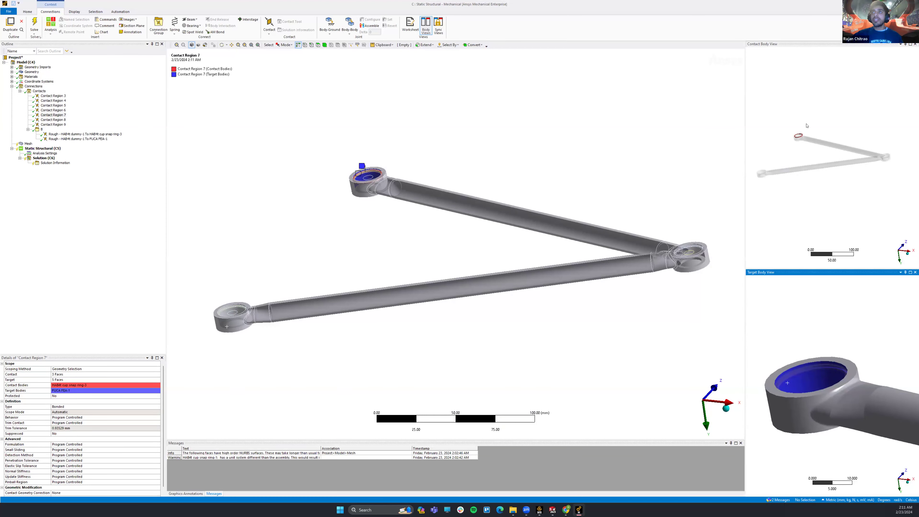
{"action": "scroll", "coordinate": [808, 124], "scroll_direction": "up", "scroll_amount": 4}
{"action": "middle_click_drag", "start_coordinate": [868, 192], "coordinate": [899, 224], "text": "ctrl"}
{"action": "scroll", "coordinate": [821, 172], "scroll_direction": "up", "scroll_amount": 6}
{"action": "middle_click_drag", "start_coordinate": [802, 189], "coordinate": [828, 159], "text": "ctrl"}
{"action": "scroll", "coordinate": [800, 194], "scroll_direction": "up", "scroll_amount": 1}
{"action": "scroll", "coordinate": [800, 194], "scroll_direction": "up", "scroll_amount": 3}
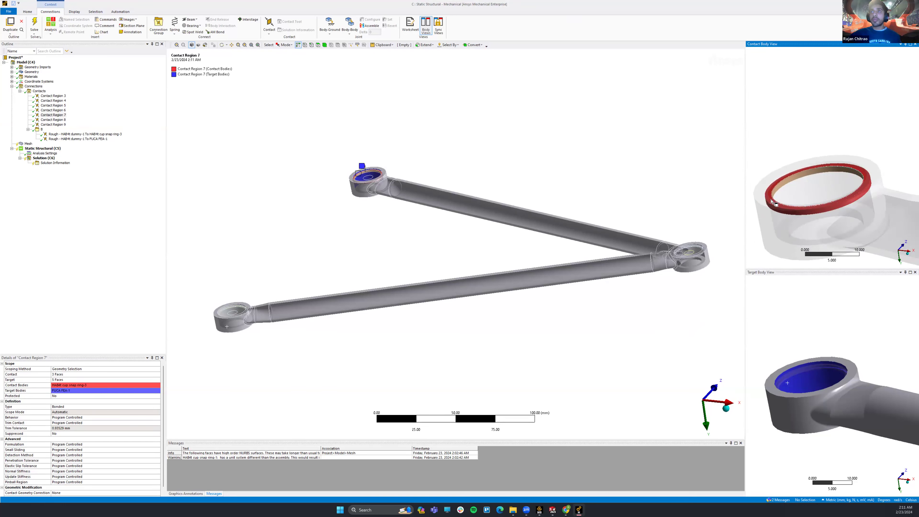
{"action": "mouse_move", "coordinate": [771, 202]}
{"action": "middle_mouse_down"}
{"action": "mouse_move", "coordinate": [766, 153]}
{"action": "mouse_move", "coordinate": [773, 202]}
{"action": "middle_mouse_up"}
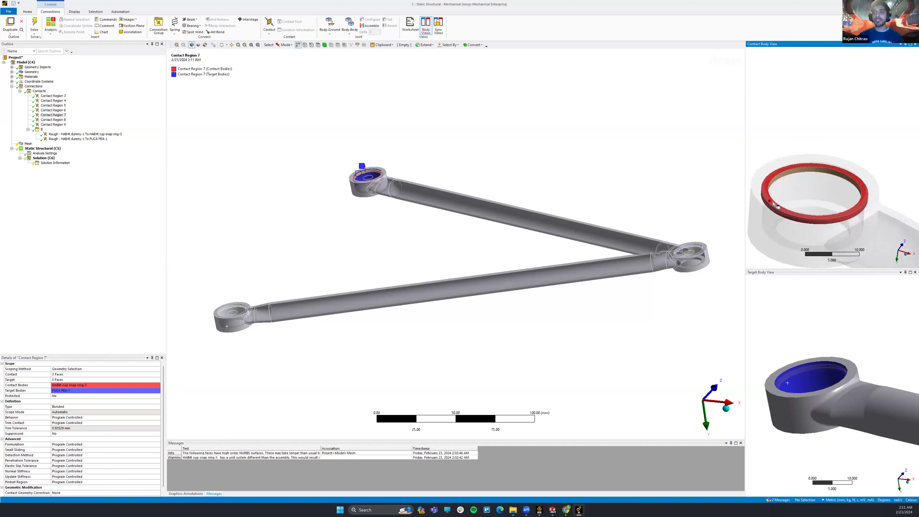
Rescope Contact Region 7's target to the three faces of the snap ring groove in the arm's bore
{"action": "scroll", "coordinate": [813, 378], "scroll_direction": "down", "scroll_amount": 2}
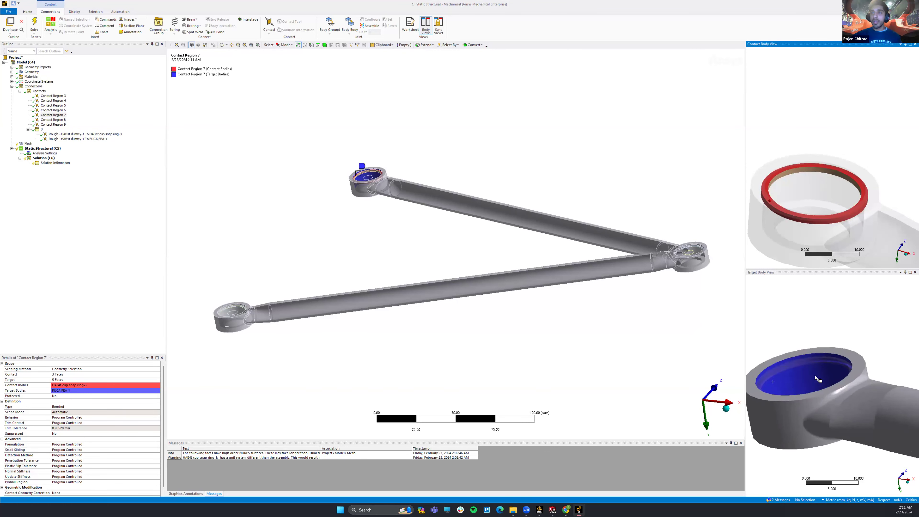
{"action": "scroll", "coordinate": [813, 378], "scroll_direction": "up", "scroll_amount": 3}
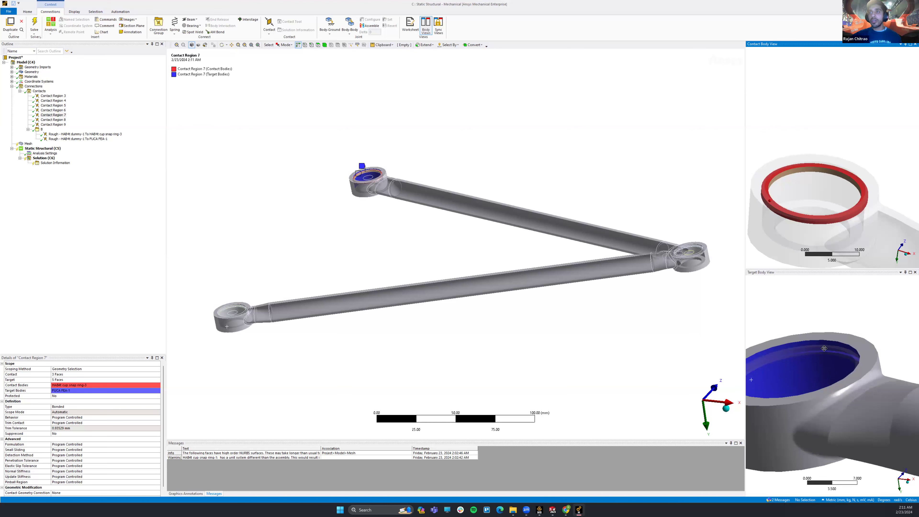
{"action": "middle_click_drag", "start_coordinate": [806, 379], "coordinate": [870, 350], "text": "ctrl"}
{"action": "scroll", "coordinate": [829, 339], "scroll_direction": "up", "scroll_amount": 4}
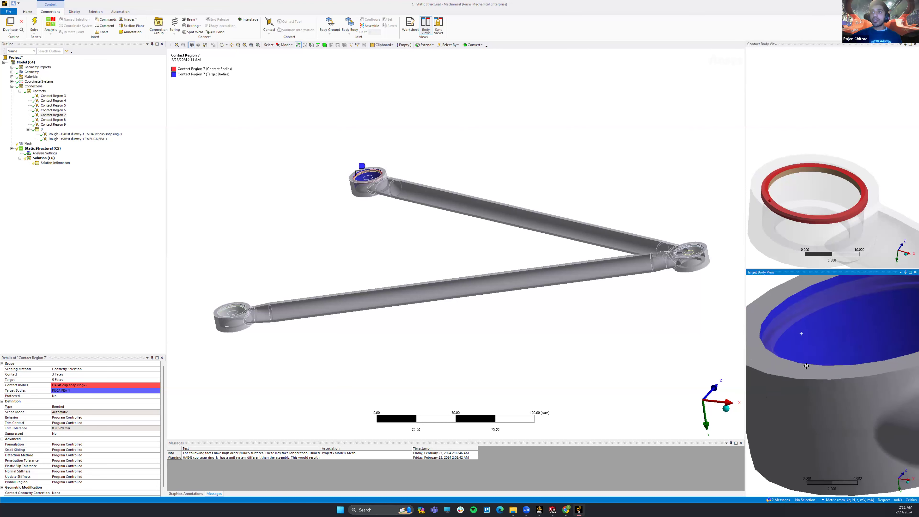
{"action": "scroll", "coordinate": [825, 354], "scroll_direction": "down", "scroll_amount": 2}
{"action": "middle_click_drag", "start_coordinate": [865, 360], "coordinate": [851, 354], "text": "ctrl"}
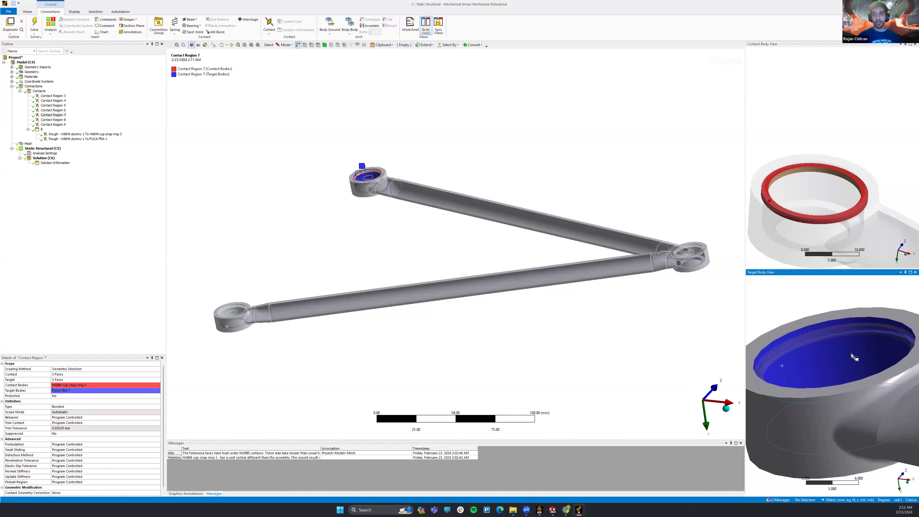
{"action": "scroll", "coordinate": [825, 324], "scroll_direction": "up", "scroll_amount": 4}
{"action": "middle_click_drag", "start_coordinate": [828, 327], "coordinate": [839, 349]}
{"action": "left_click", "coordinate": [835, 343]}
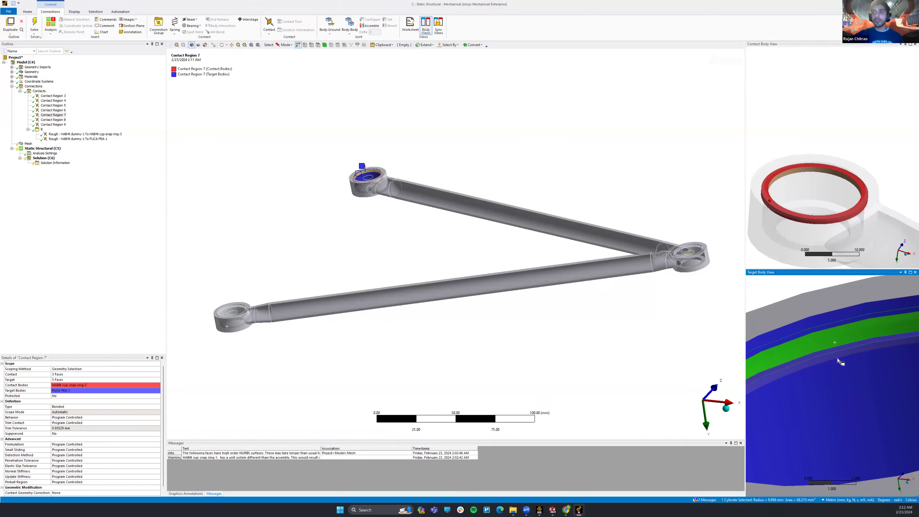
{"action": "left_click", "coordinate": [837, 360], "text": "ctrl"}
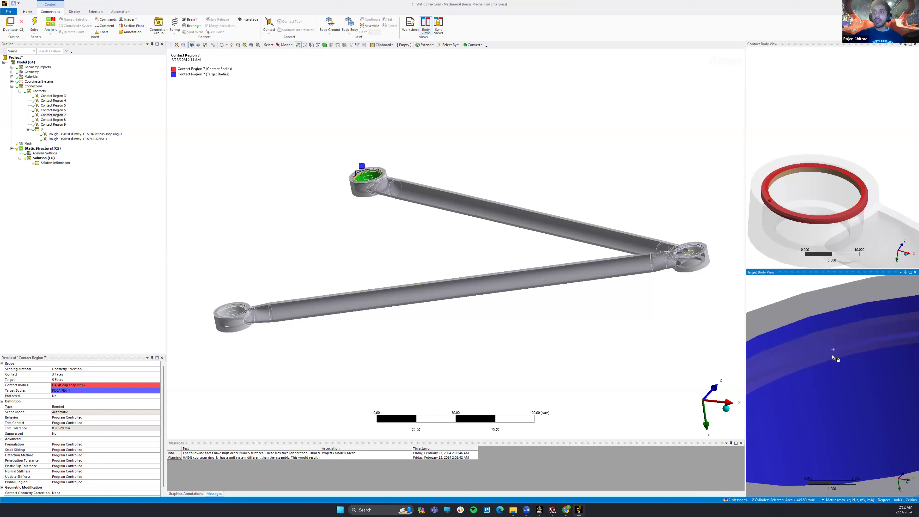
{"action": "left_click", "coordinate": [846, 385], "text": "ctrl"}
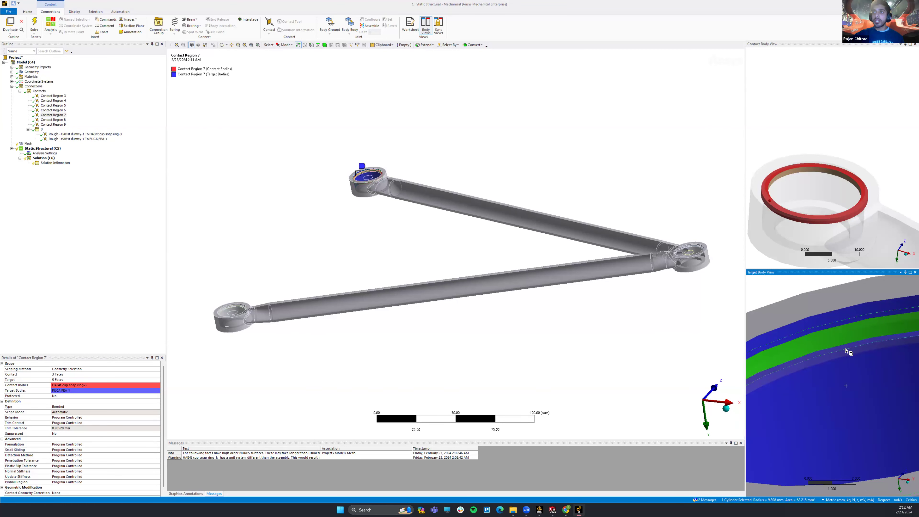
{"action": "left_click", "coordinate": [845, 348], "text": "ctrl"}
{"action": "scroll", "coordinate": [846, 356], "scroll_direction": "down", "scroll_amount": 3}
{"action": "middle_click_drag", "start_coordinate": [847, 378], "coordinate": [849, 326]}
{"action": "left_click", "coordinate": [858, 459], "text": "ctrl"}
{"action": "middle_click_drag", "start_coordinate": [858, 378], "coordinate": [857, 427]}
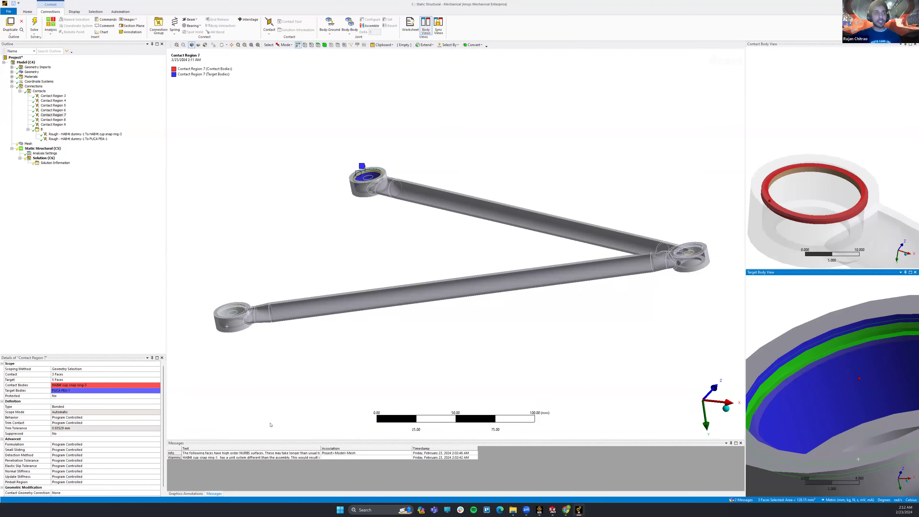
{"action": "left_click", "coordinate": [55, 380]}
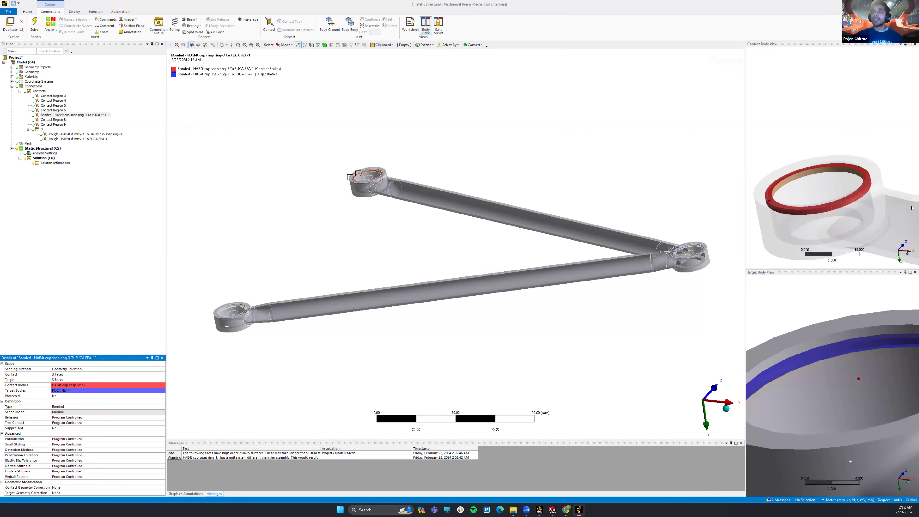
{"action": "scroll", "coordinate": [832, 361], "scroll_direction": "down", "scroll_amount": 4}
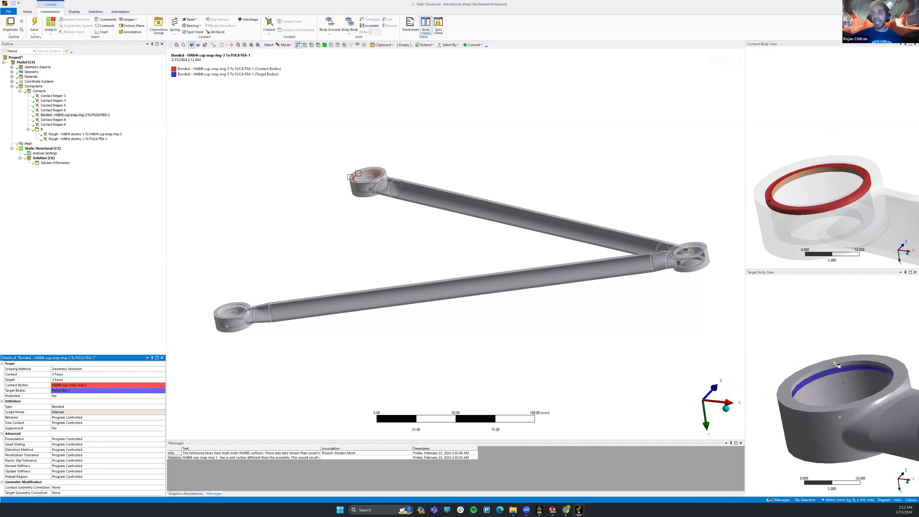
{"action": "scroll", "coordinate": [834, 363], "scroll_direction": "down", "scroll_amount": 2}
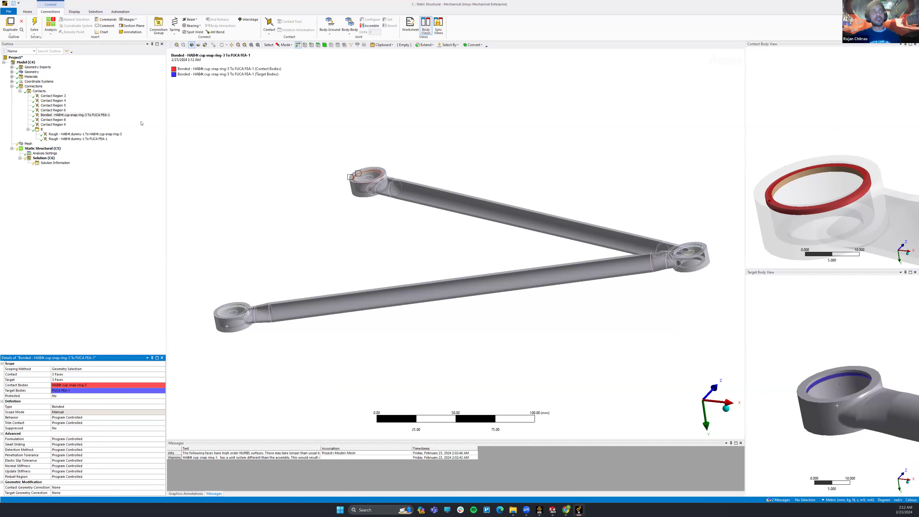
Set the contact between snap ring 3 and the arm to Rough and move it into folder B
{"action": "left_click", "coordinate": [76, 406]}
{"action": "left_click", "coordinate": [72, 426]}
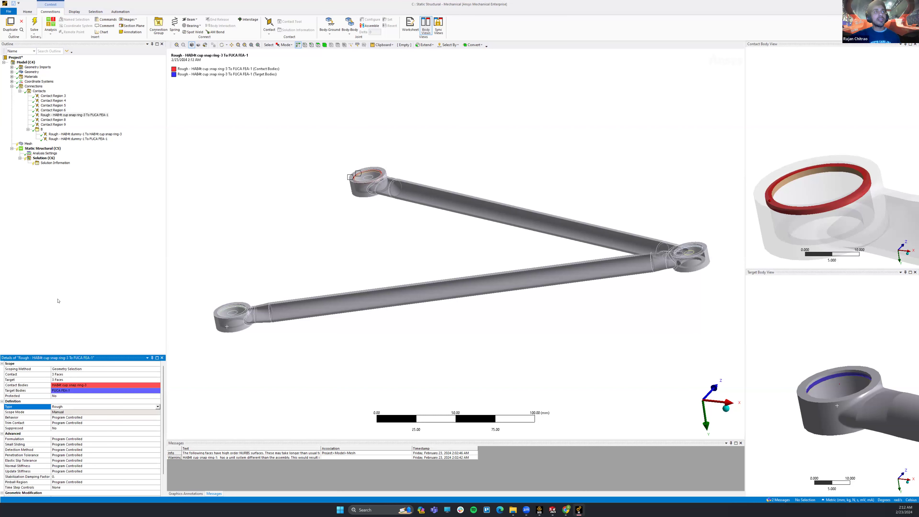
{"action": "left_click", "coordinate": [30, 132]}
{"action": "left_click", "coordinate": [44, 115]}
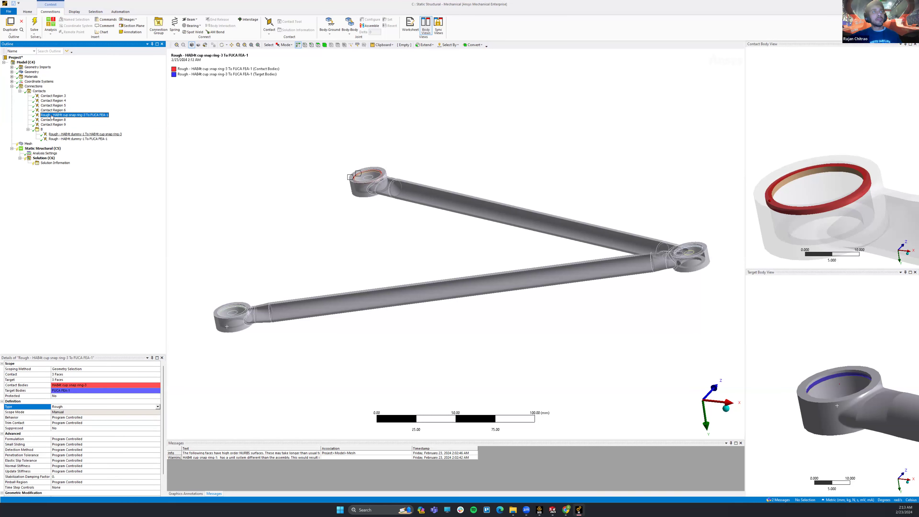
{"action": "left_click_drag", "start_coordinate": [48, 124], "coordinate": [42, 131]}
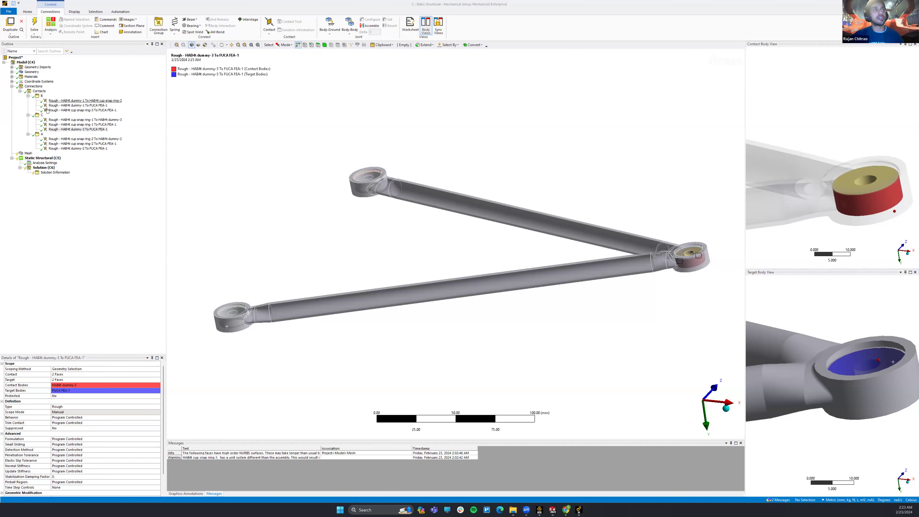
Check the three contact folders A, C and B and collapse them in the model tree
{"action": "left_click", "coordinate": [40, 134]}
{"action": "left_click", "coordinate": [39, 113]}
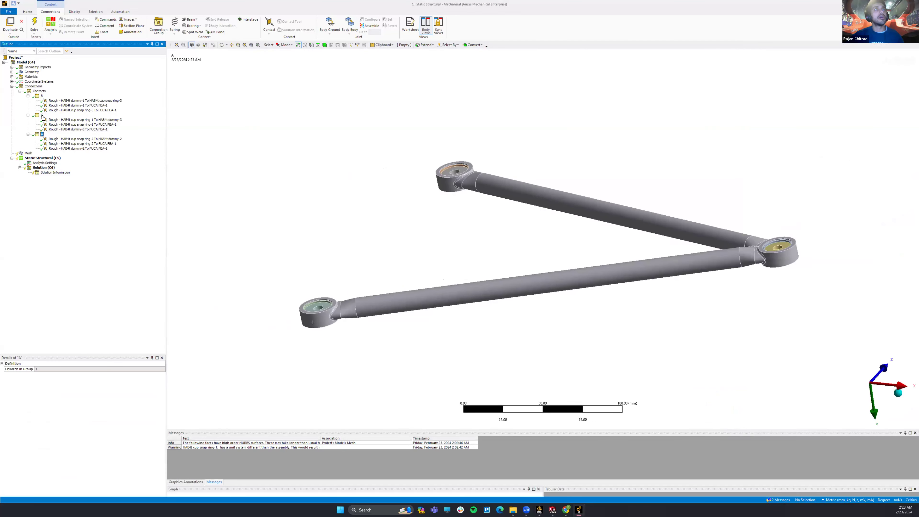
{"action": "left_click", "coordinate": [42, 96]}
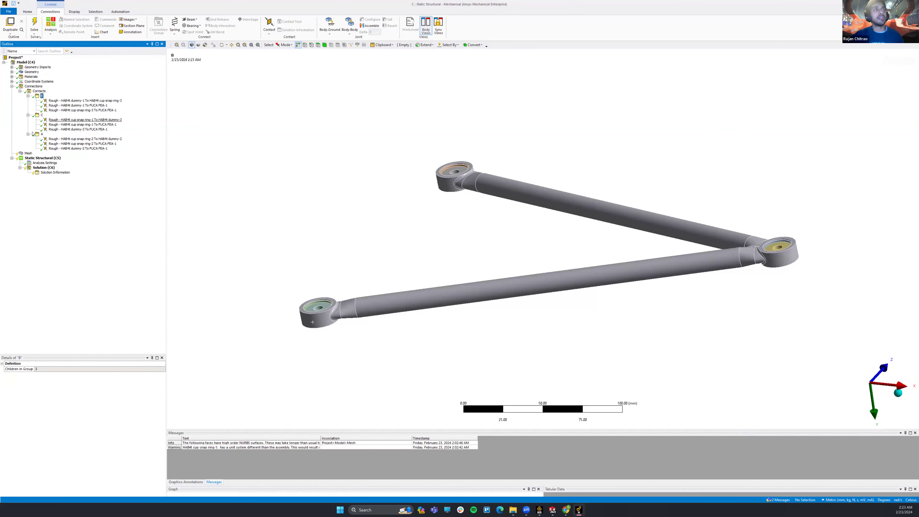
{"action": "left_click", "coordinate": [28, 134]}
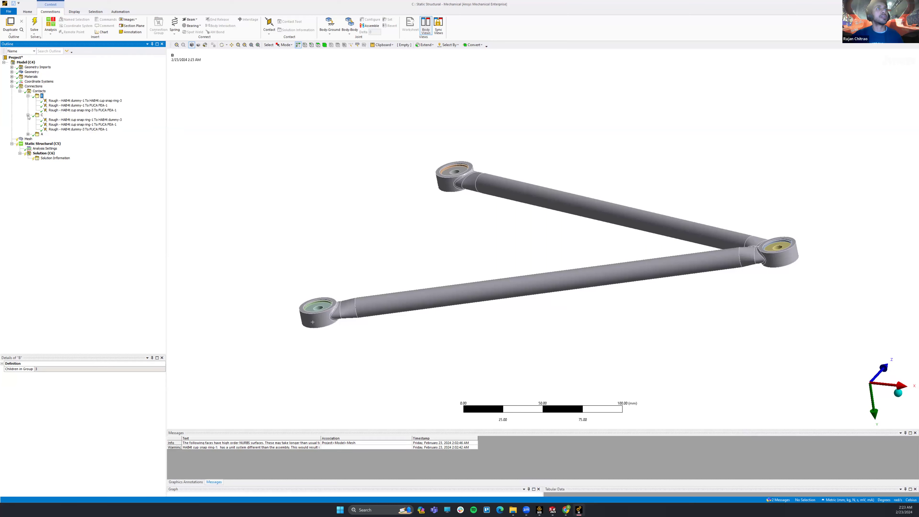
{"action": "left_click", "coordinate": [27, 115]}
{"action": "left_click", "coordinate": [27, 96]}
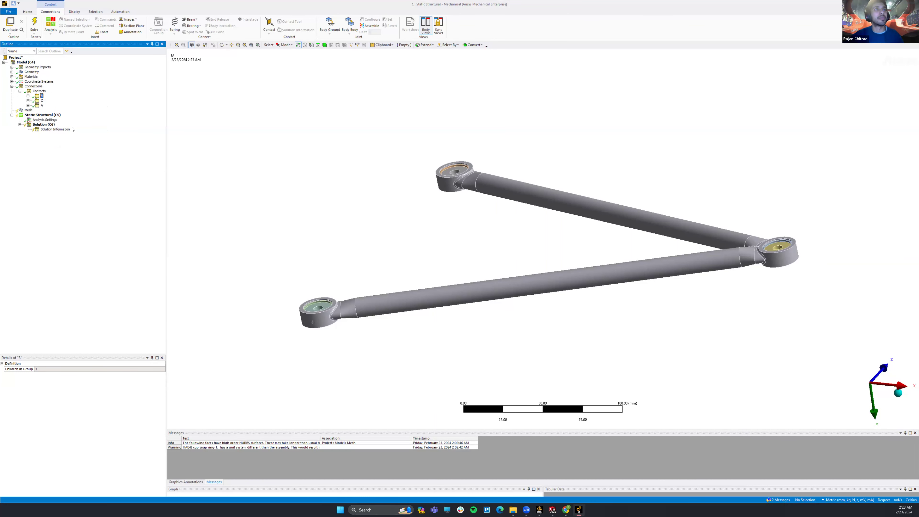
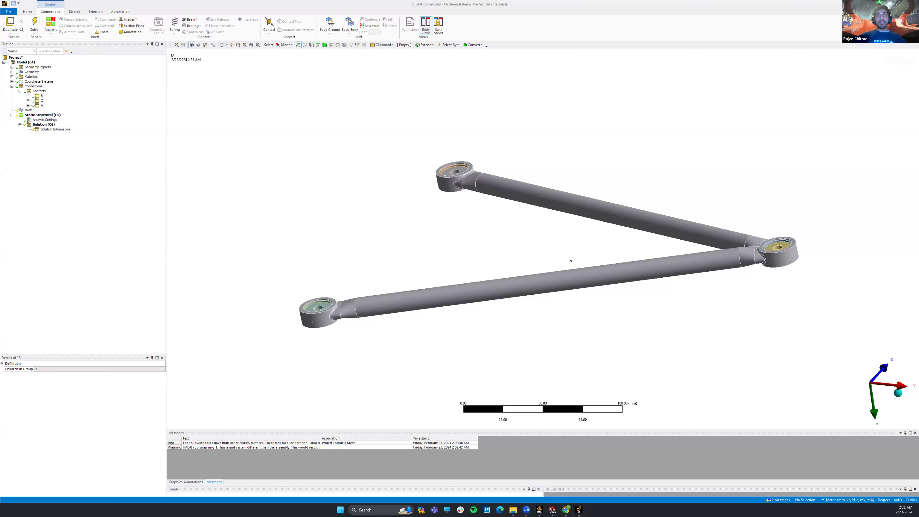
Switch to the Moving Assembly in SOLIDWORKS, suppress the Re-Center mates and hide the feature tree
{"action": "middle_click_drag", "start_coordinate": [582, 257], "coordinate": [552, 257]}
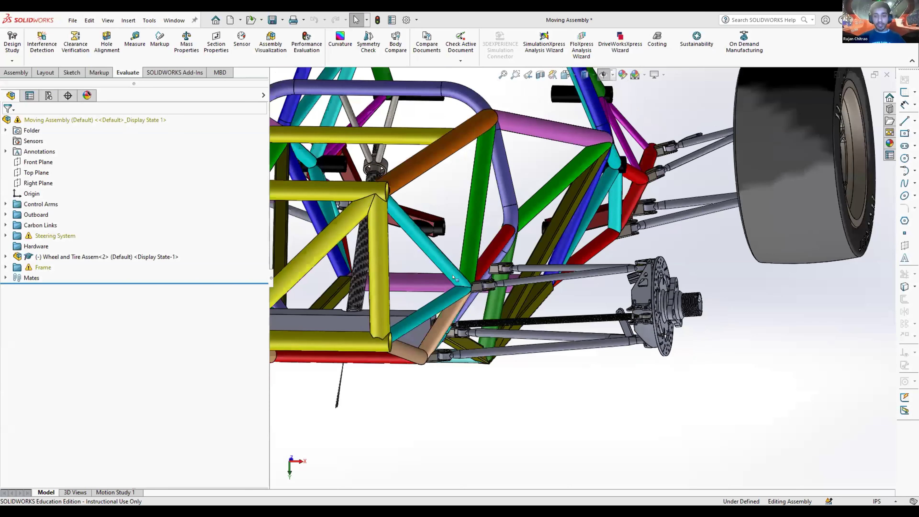
{"action": "middle_click_drag", "start_coordinate": [470, 253], "coordinate": [530, 256]}
{"action": "scroll", "coordinate": [514, 269], "scroll_direction": "down", "scroll_amount": 2}
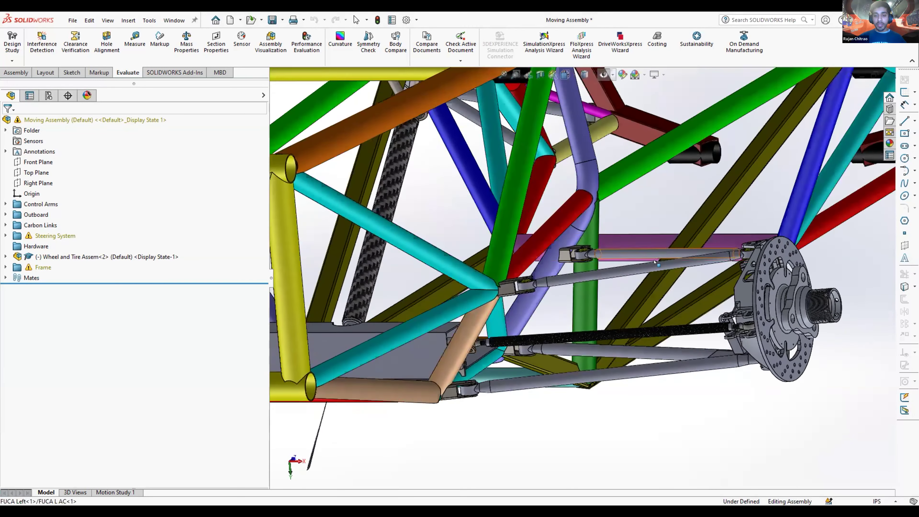
{"action": "scroll", "coordinate": [655, 262], "scroll_direction": "down", "scroll_amount": 3}
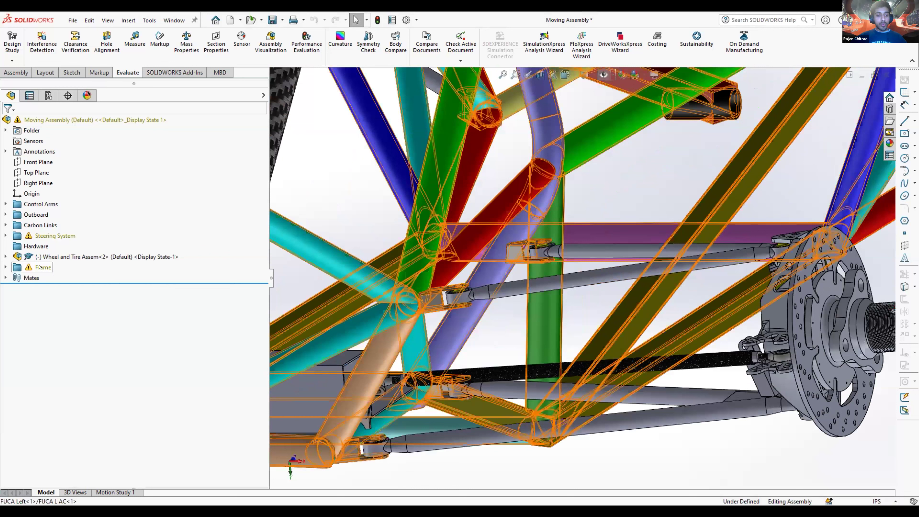
{"action": "left_click", "coordinate": [6, 278]}
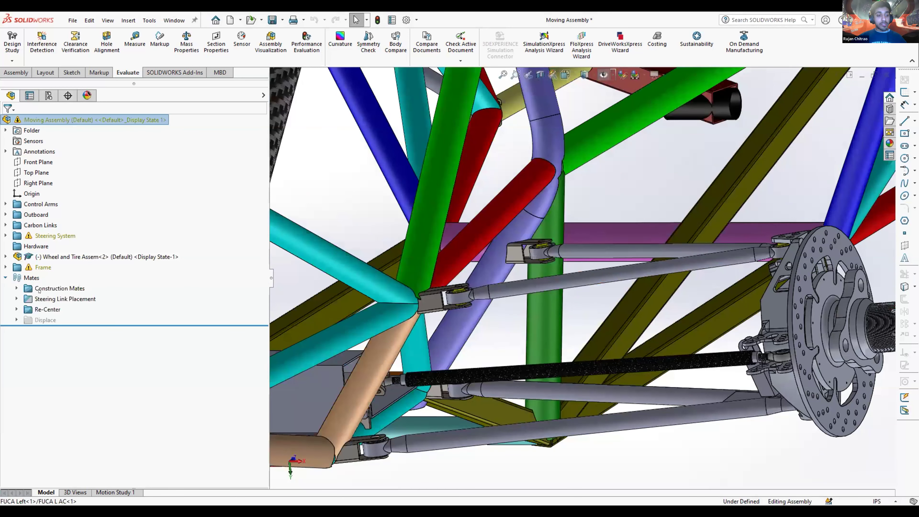
{"action": "right_click", "coordinate": [47, 309]}
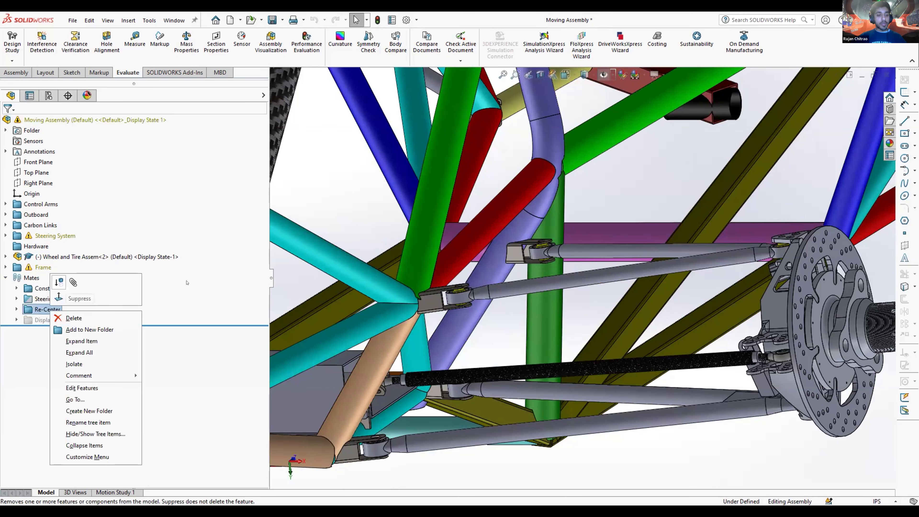
{"action": "left_click", "coordinate": [59, 297]}
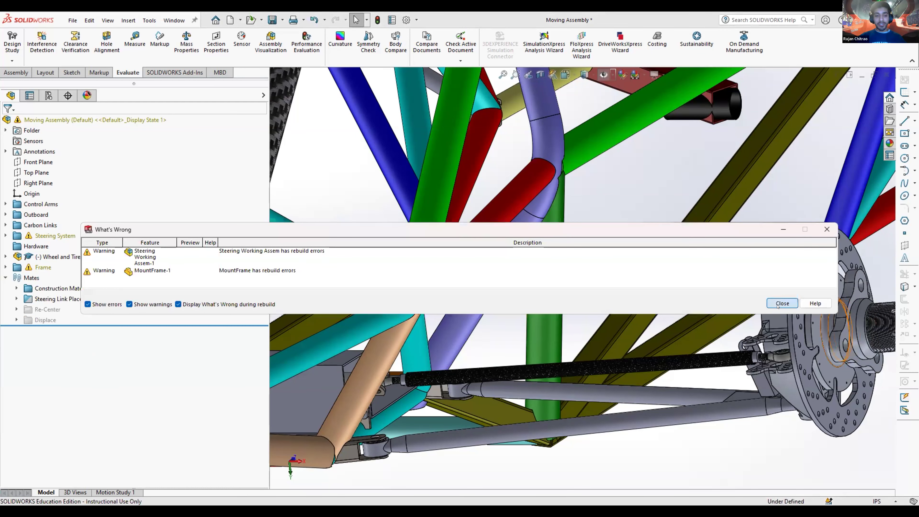
{"action": "left_click", "coordinate": [270, 281]}
Swing the front upper control arm upward by its tube to demonstrate the suspension's motion
{"action": "middle_click_drag", "start_coordinate": [741, 308], "coordinate": [747, 285]}
{"action": "scroll", "coordinate": [747, 285], "scroll_direction": "up", "scroll_amount": 3}
{"action": "scroll", "coordinate": [667, 259], "scroll_direction": "down", "scroll_amount": 3}
{"action": "scroll", "coordinate": [455, 267], "scroll_direction": "up", "scroll_amount": 1}
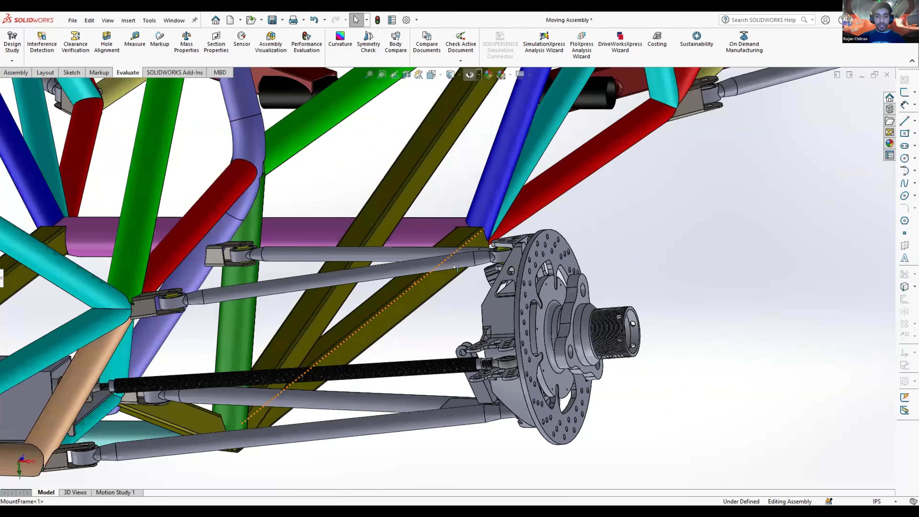
{"action": "scroll", "coordinate": [455, 267], "scroll_direction": "down", "scroll_amount": 3}
{"action": "scroll", "coordinate": [454, 267], "scroll_direction": "down", "scroll_amount": 1}
{"action": "left_click_drag", "start_coordinate": [454, 267], "coordinate": [456, 246]}
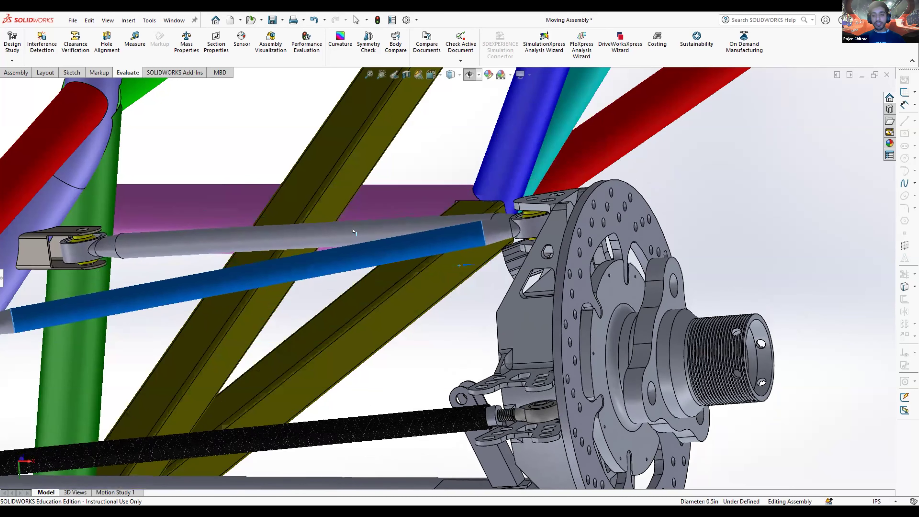
Examine the front upper control arm's inboard joint, including the bearing cup, the bearing and the frame mounting tabs
{"action": "scroll", "coordinate": [449, 300], "scroll_direction": "up", "scroll_amount": 5}
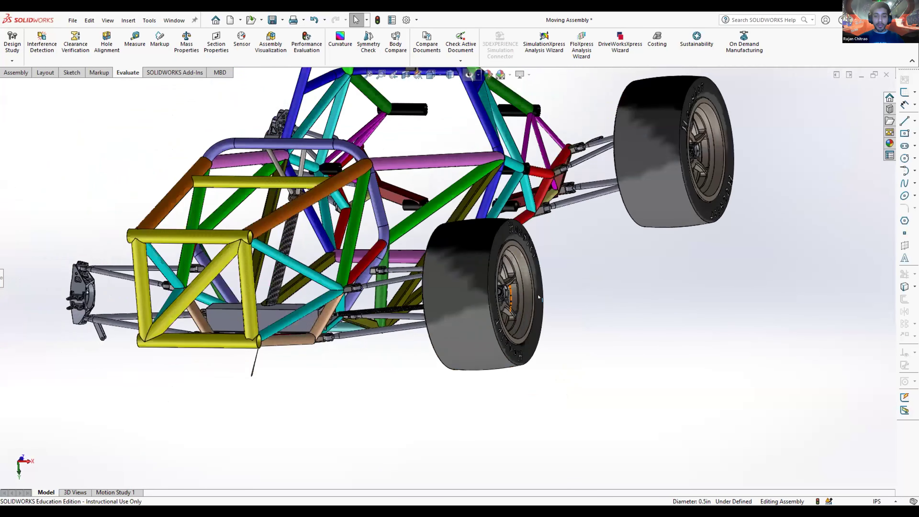
{"action": "middle_click_drag", "start_coordinate": [376, 270], "coordinate": [398, 270]}
{"action": "scroll", "coordinate": [376, 270], "scroll_direction": "down", "scroll_amount": 5}
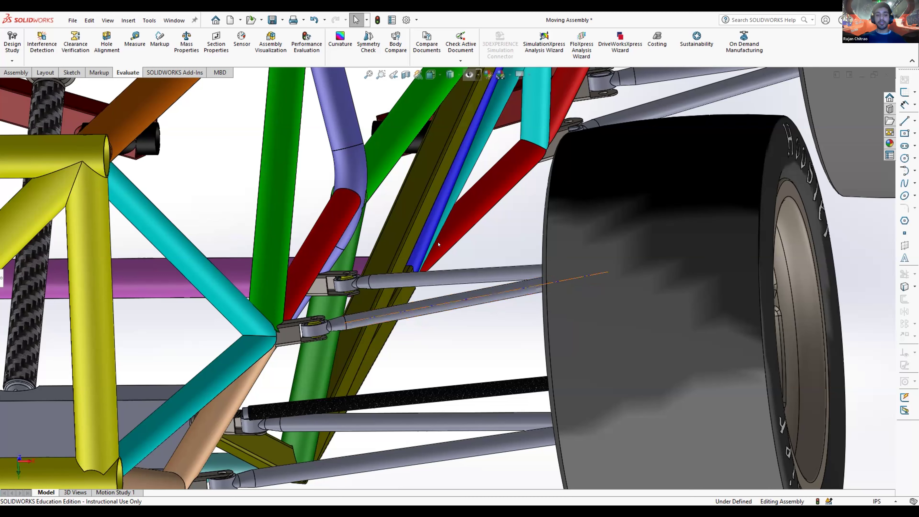
{"action": "scroll", "coordinate": [334, 320], "scroll_direction": "down", "scroll_amount": 3}
{"action": "scroll", "coordinate": [336, 319], "scroll_direction": "down", "scroll_amount": 7}
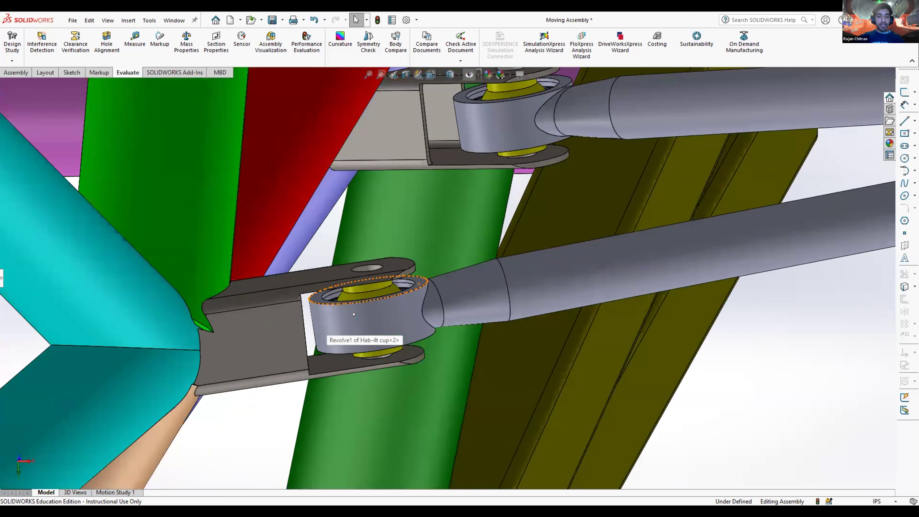
{"action": "scroll", "coordinate": [404, 286], "scroll_direction": "up", "scroll_amount": 3}
{"action": "middle_click", "coordinate": [405, 286]}
{"action": "mouse_move", "coordinate": [404, 287]}
{"action": "middle_mouse_down"}
{"action": "mouse_move", "coordinate": [375, 263]}
{"action": "mouse_move", "coordinate": [459, 291]}
{"action": "mouse_move", "coordinate": [359, 318]}
{"action": "mouse_move", "coordinate": [400, 313]}
{"action": "mouse_move", "coordinate": [402, 301]}
{"action": "middle_mouse_up"}
{"action": "scroll", "coordinate": [462, 292], "scroll_direction": "down", "scroll_amount": 4}
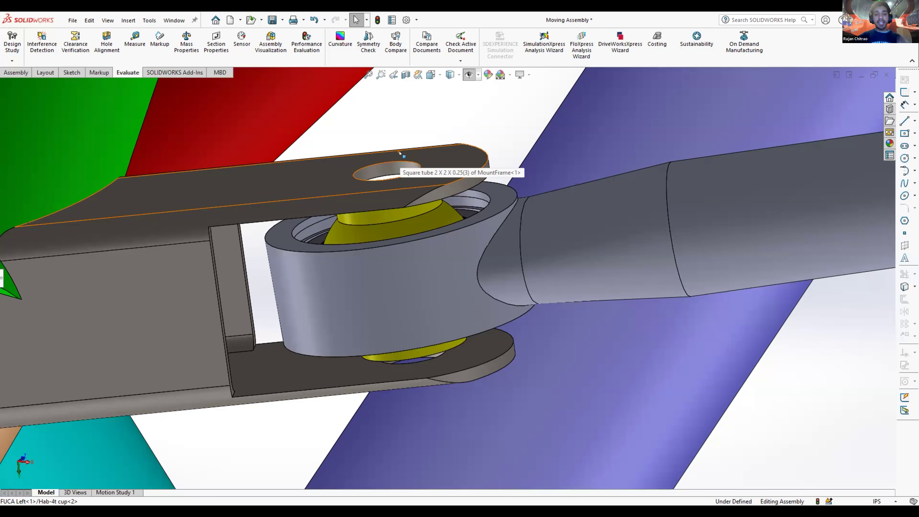
{"action": "scroll", "coordinate": [437, 259], "scroll_direction": "up", "scroll_amount": 2}
{"action": "middle_click_drag", "start_coordinate": [435, 260], "coordinate": [432, 232]}
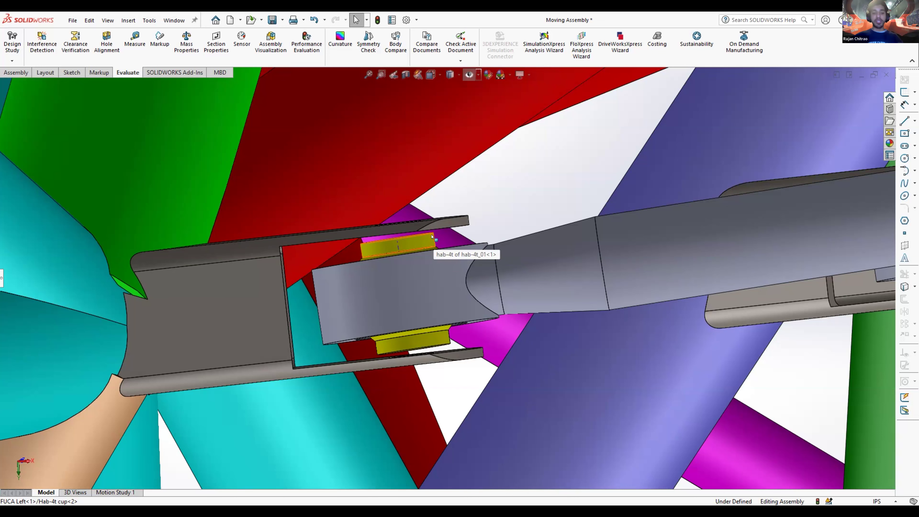
{"action": "middle_click_drag", "start_coordinate": [439, 236], "coordinate": [429, 289]}
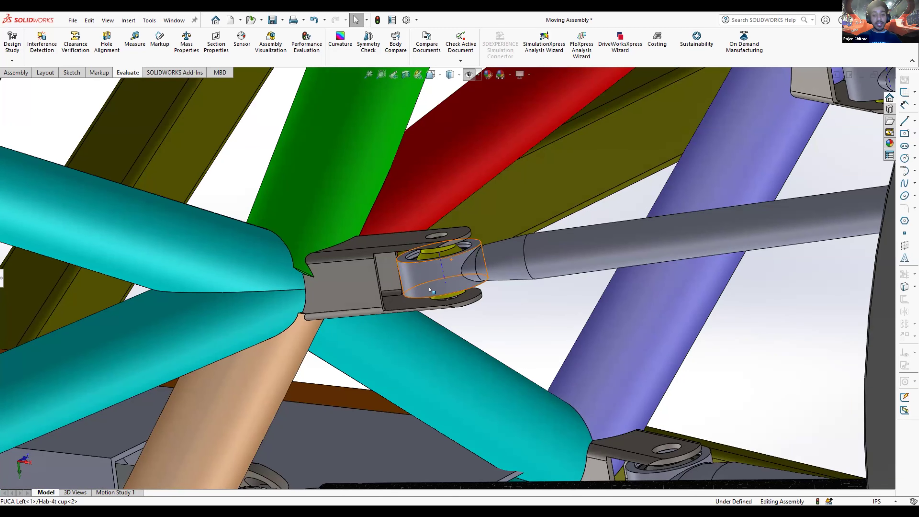
Look over the whole frame and front suspension to see how the arm sits in the car
{"action": "scroll", "coordinate": [525, 259], "scroll_direction": "up", "scroll_amount": 5}
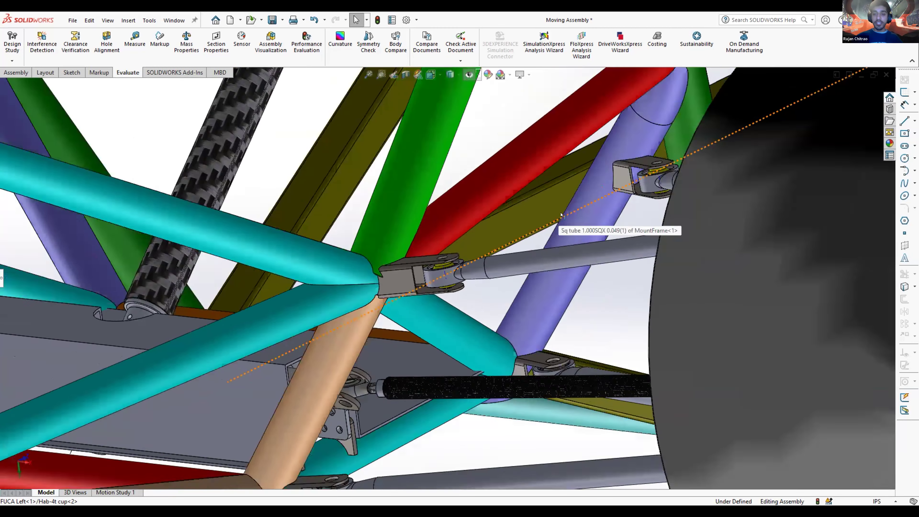
{"action": "mouse_move", "coordinate": [577, 207]}
{"action": "middle_mouse_down"}
{"action": "mouse_move", "coordinate": [599, 218]}
{"action": "mouse_move", "coordinate": [631, 264]}
{"action": "mouse_move", "coordinate": [575, 214]}
{"action": "middle_mouse_up"}
{"action": "scroll", "coordinate": [598, 218], "scroll_direction": "up", "scroll_amount": 2}
{"action": "scroll", "coordinate": [631, 267], "scroll_direction": "up", "scroll_amount": 1}
{"action": "scroll", "coordinate": [631, 266], "scroll_direction": "up", "scroll_amount": 2}
{"action": "scroll", "coordinate": [574, 235], "scroll_direction": "up", "scroll_amount": 1}
{"action": "scroll", "coordinate": [588, 263], "scroll_direction": "down", "scroll_amount": 1}
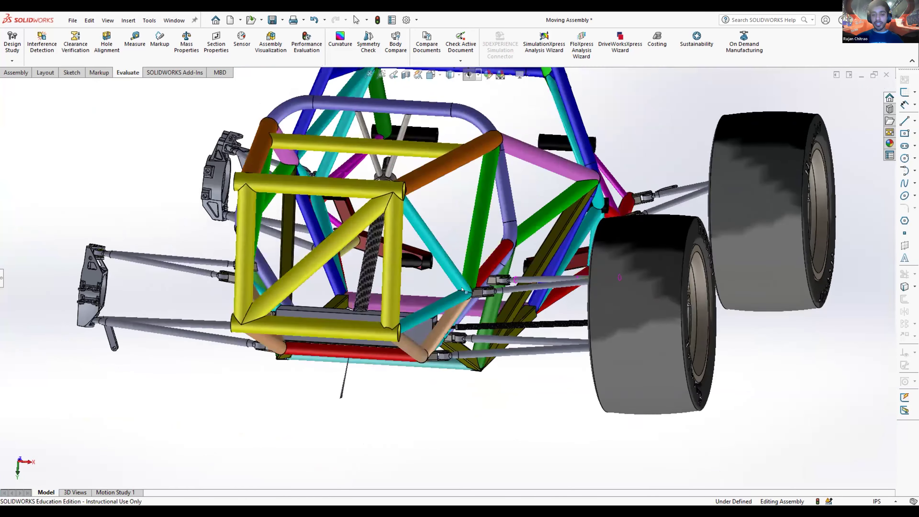
Examine the front upper control arm's two inboard joints, including the bearings seated between the frame mounting tabs
{"action": "scroll", "coordinate": [383, 322], "scroll_direction": "up", "scroll_amount": 1}
{"action": "scroll", "coordinate": [287, 330], "scroll_direction": "down", "scroll_amount": 5}
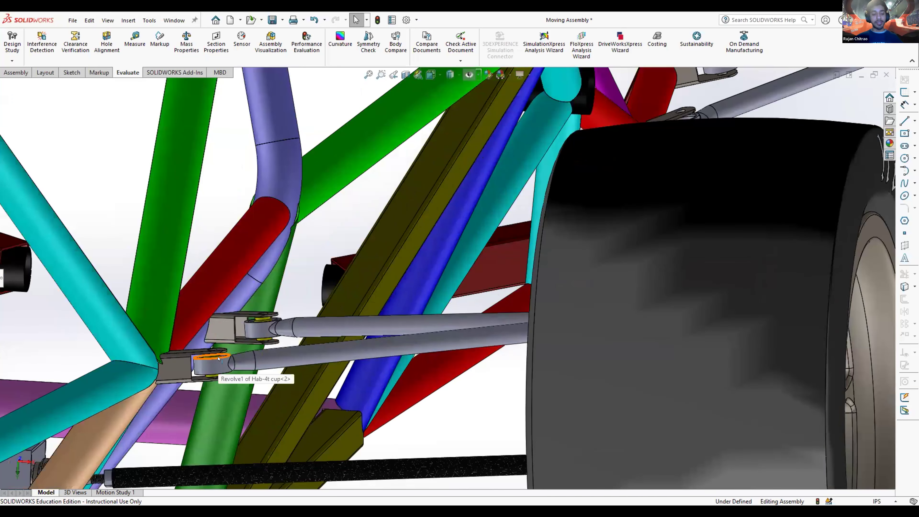
{"action": "scroll", "coordinate": [279, 344], "scroll_direction": "down", "scroll_amount": 2}
{"action": "scroll", "coordinate": [279, 344], "scroll_direction": "down", "scroll_amount": 3}
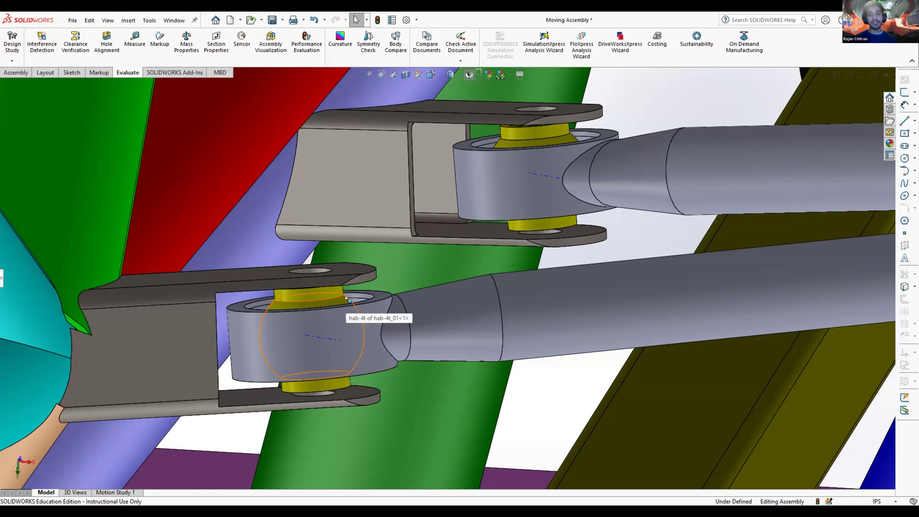
{"action": "scroll", "coordinate": [509, 260], "scroll_direction": "up", "scroll_amount": 10}
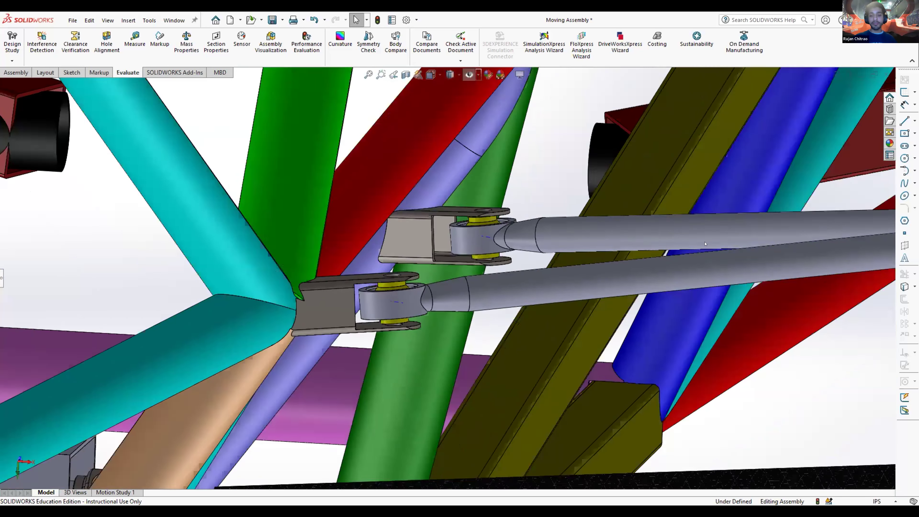
Examine the upper control arm's outboard joint at the upright, including the bearing cup between the front clevis plates
{"action": "scroll", "coordinate": [508, 259], "scroll_direction": "up", "scroll_amount": 2}
{"action": "middle_click_drag", "start_coordinate": [508, 260], "coordinate": [555, 262]}
{"action": "scroll", "coordinate": [557, 261], "scroll_direction": "down", "scroll_amount": 8}
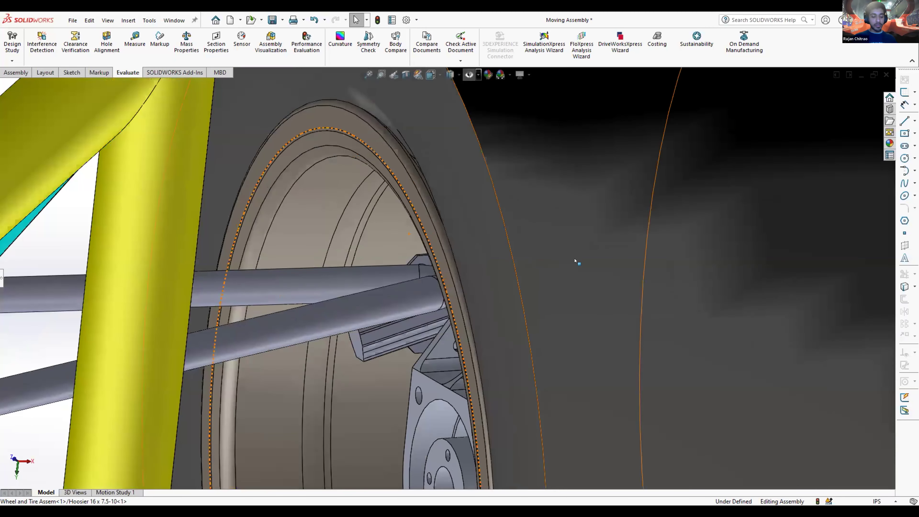
{"action": "scroll", "coordinate": [568, 260], "scroll_direction": "down", "scroll_amount": 10}
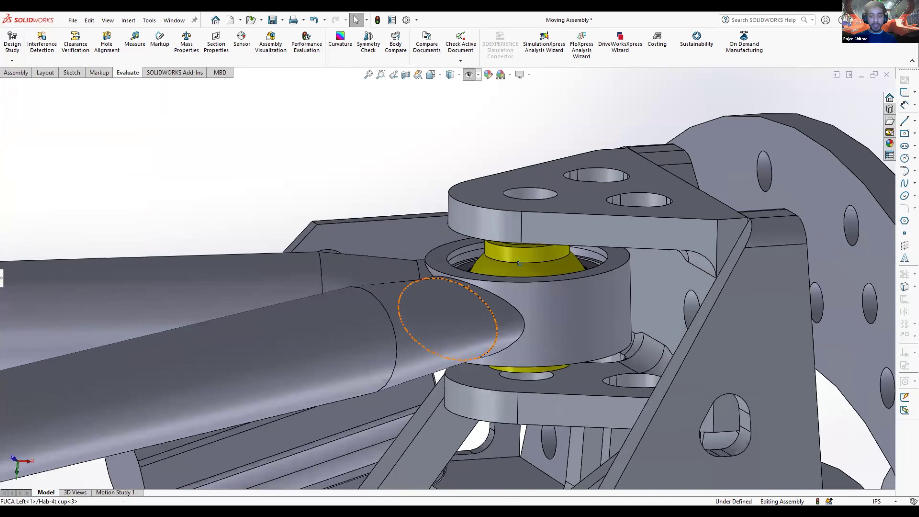
{"action": "middle_click_drag", "start_coordinate": [520, 263], "coordinate": [521, 285]}
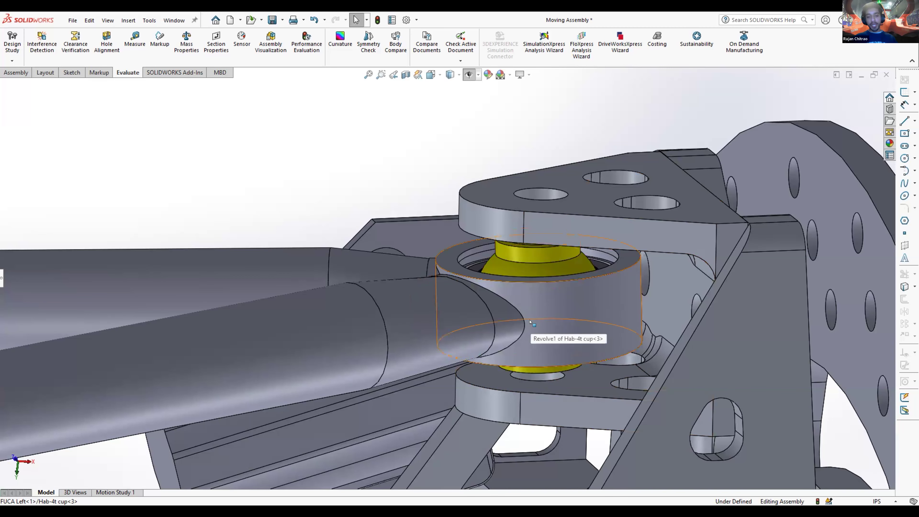
{"action": "scroll", "coordinate": [530, 321], "scroll_direction": "up", "scroll_amount": 3}
{"action": "middle_click_drag", "start_coordinate": [530, 322], "coordinate": [523, 302]}
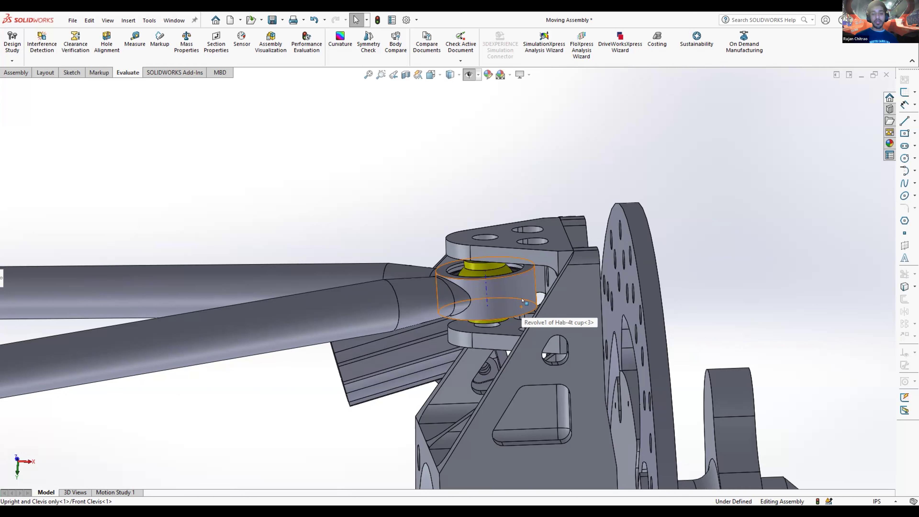
Compare the whole front suspension corner with a close look at the spacing between the outboard bearing and the clevis plates
{"action": "scroll", "coordinate": [522, 300], "scroll_direction": "up", "scroll_amount": 12}
{"action": "middle_click_drag", "start_coordinate": [522, 300], "coordinate": [434, 305]}
{"action": "scroll", "coordinate": [438, 299], "scroll_direction": "down", "scroll_amount": 3}
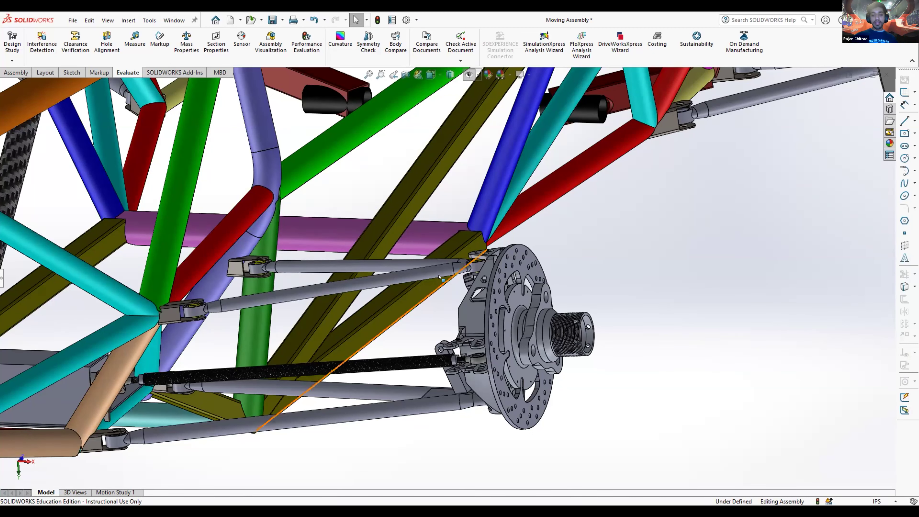
{"action": "scroll", "coordinate": [475, 259], "scroll_direction": "down", "scroll_amount": 10}
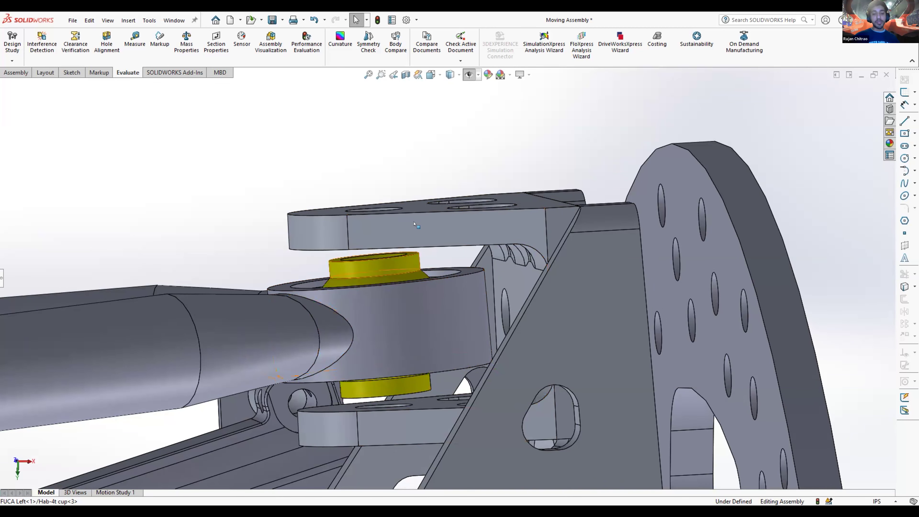
{"action": "scroll", "coordinate": [434, 380], "scroll_direction": "up", "scroll_amount": 6}
{"action": "scroll", "coordinate": [430, 380], "scroll_direction": "up", "scroll_amount": 8}
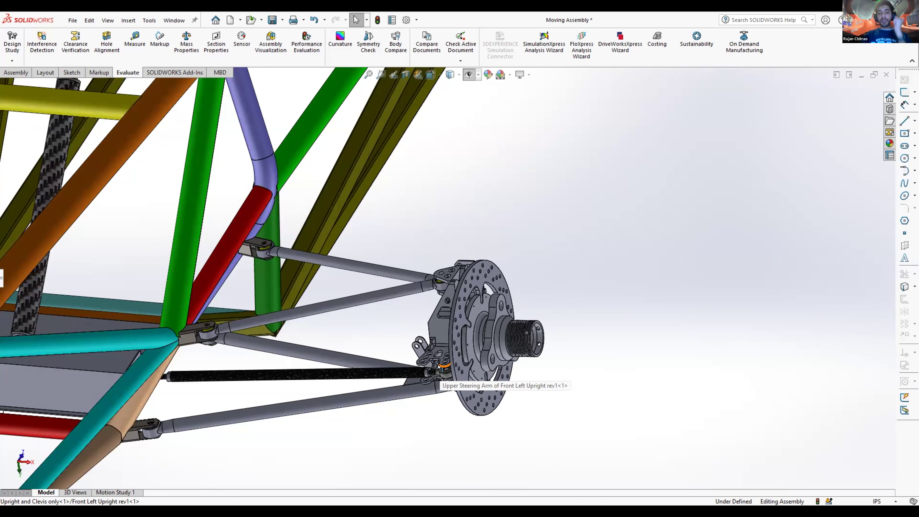
Study how the upper control arm's inboard bearing cups sit in the frame tabs and how they can rotate there
{"action": "middle_click_drag", "start_coordinate": [443, 286], "coordinate": [370, 337]}
{"action": "scroll", "coordinate": [441, 270], "scroll_direction": "down", "scroll_amount": 5}
{"action": "scroll", "coordinate": [450, 247], "scroll_direction": "down", "scroll_amount": 4}
{"action": "scroll", "coordinate": [416, 305], "scroll_direction": "up", "scroll_amount": 8}
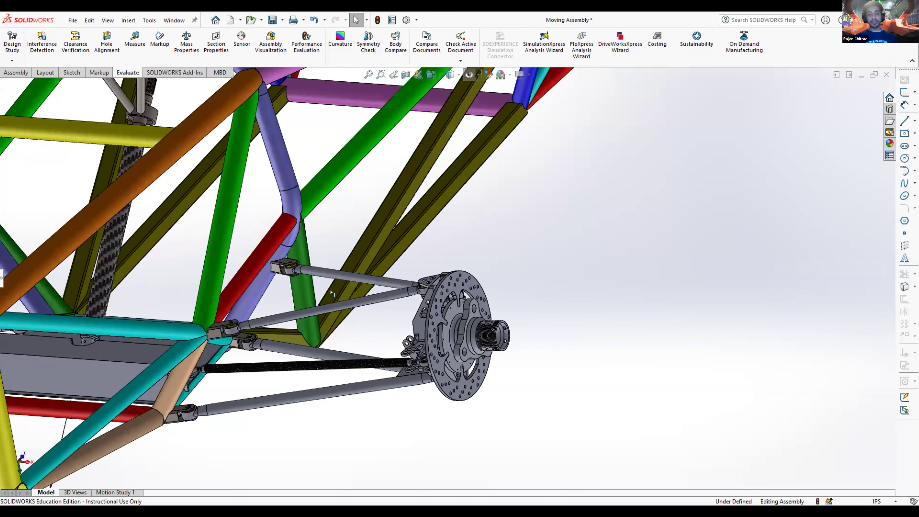
{"action": "scroll", "coordinate": [291, 314], "scroll_direction": "down", "scroll_amount": 2}
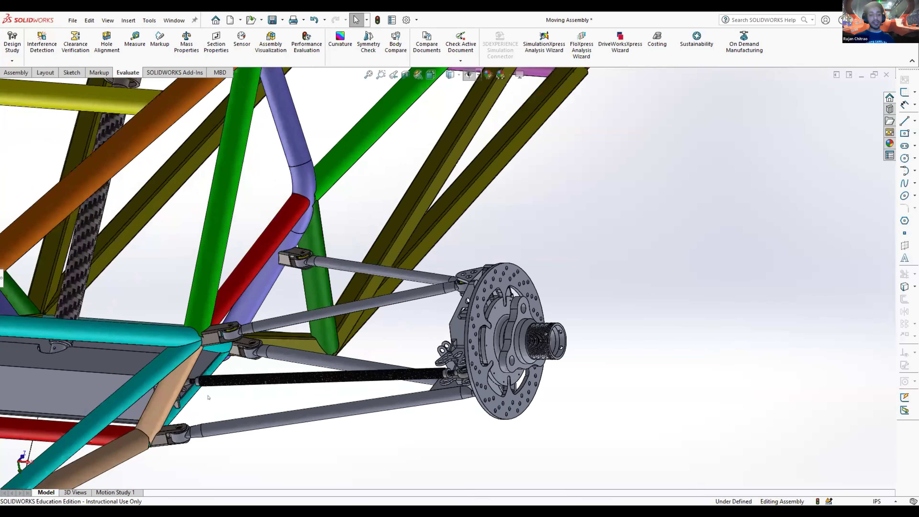
{"action": "scroll", "coordinate": [208, 397], "scroll_direction": "down", "scroll_amount": 6}
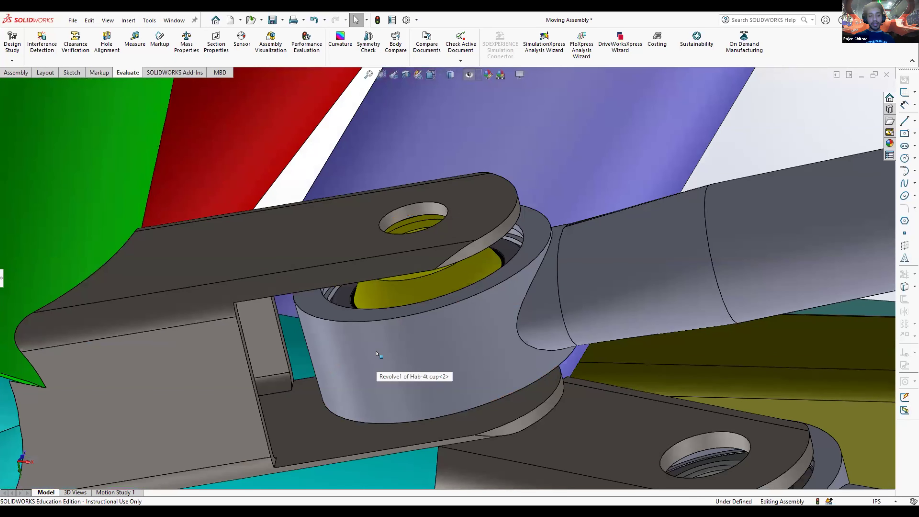
{"action": "scroll", "coordinate": [376, 353], "scroll_direction": "up", "scroll_amount": 2}
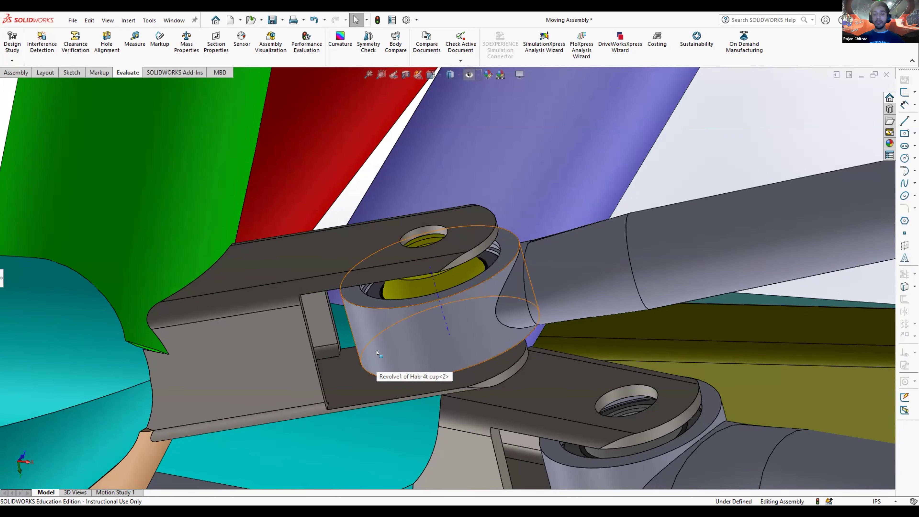
{"action": "scroll", "coordinate": [461, 275], "scroll_direction": "up", "scroll_amount": 10}
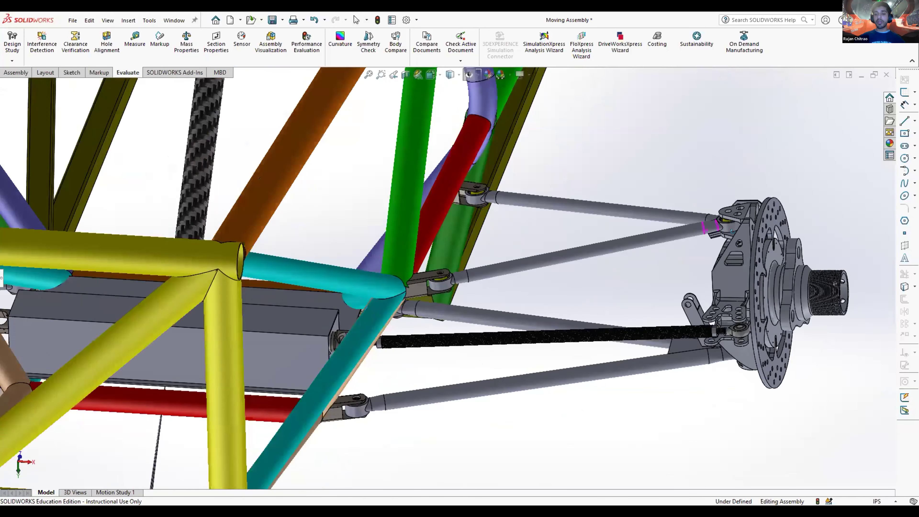
Look at the outboard bearing cup and clevis from above to compare its mounting with the inboard joints
{"action": "middle_click_drag", "start_coordinate": [731, 231], "coordinate": [768, 229]}
{"action": "scroll", "coordinate": [727, 225], "scroll_direction": "down", "scroll_amount": 10}
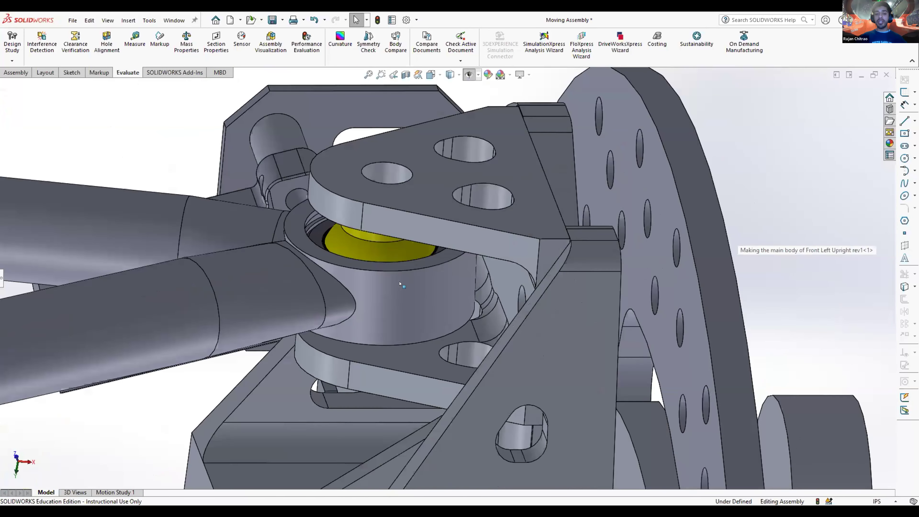
{"action": "scroll", "coordinate": [391, 283], "scroll_direction": "up", "scroll_amount": 2}
{"action": "scroll", "coordinate": [389, 283], "scroll_direction": "down", "scroll_amount": 3}
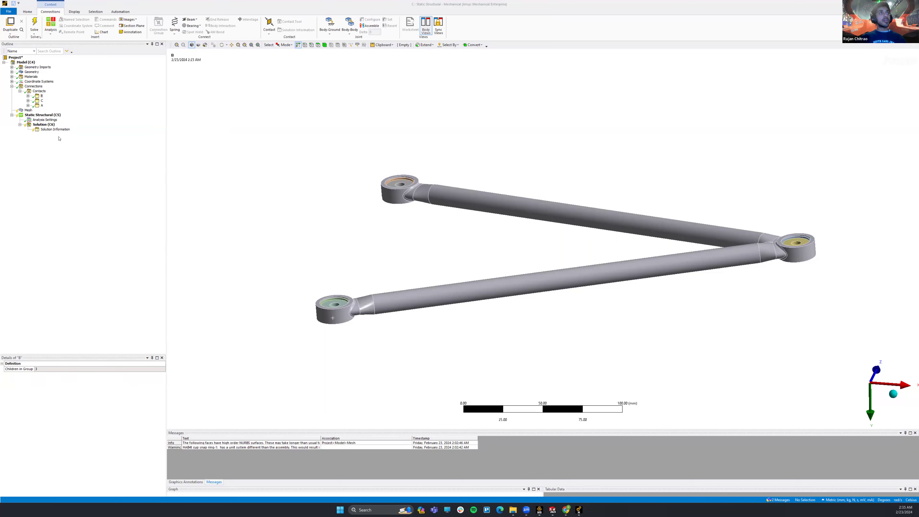
In Ansys Mechanical, add a Cylindrical Support to the Static Structural analysis, scoped to the bores of the two inboard bearings
{"action": "left_click", "coordinate": [34, 115]}
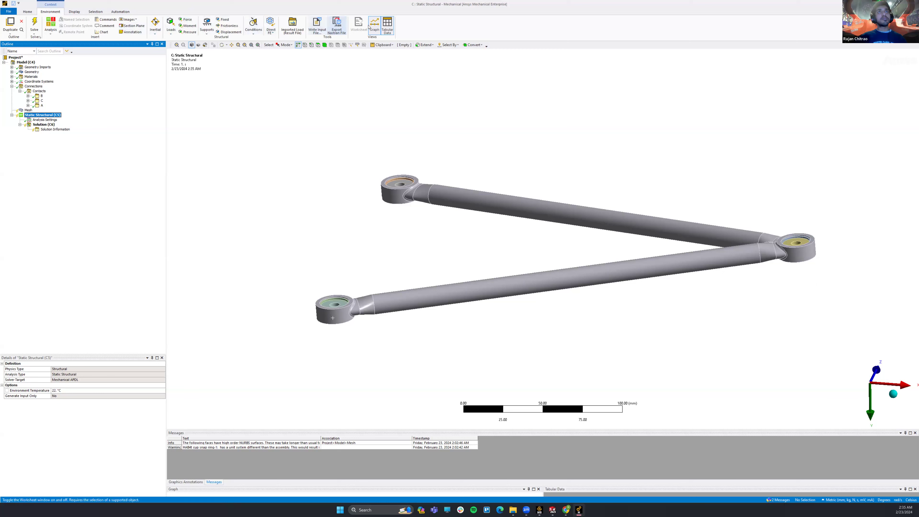
{"action": "left_click", "coordinate": [207, 32]}
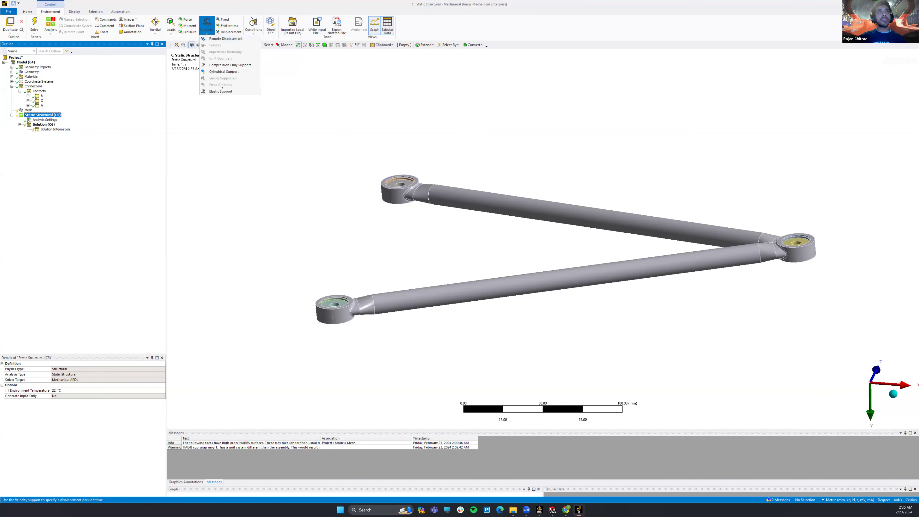
{"action": "left_click", "coordinate": [224, 72]}
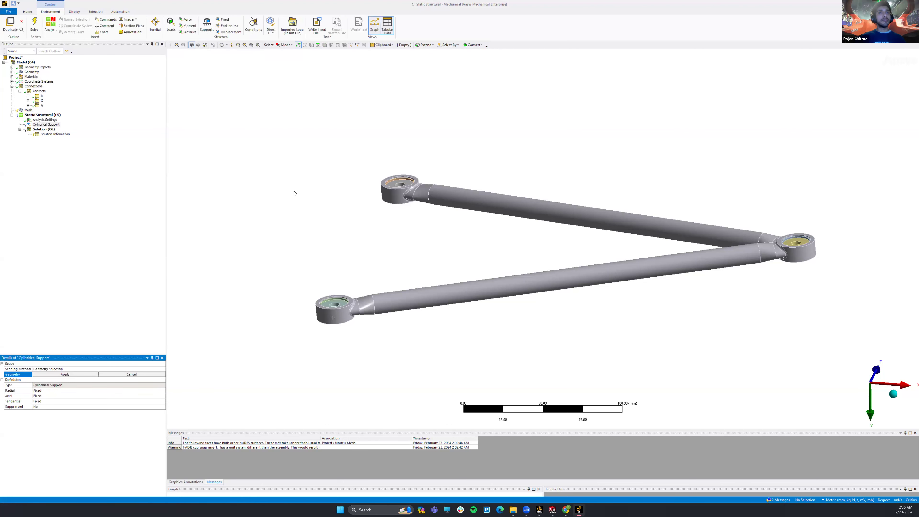
{"action": "middle_click_drag", "start_coordinate": [396, 189], "coordinate": [409, 180]}
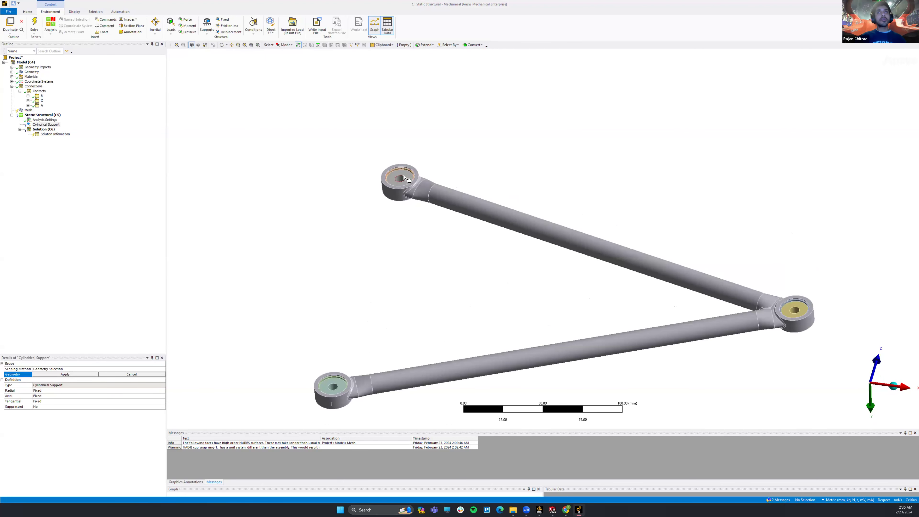
{"action": "left_click", "coordinate": [401, 180]}
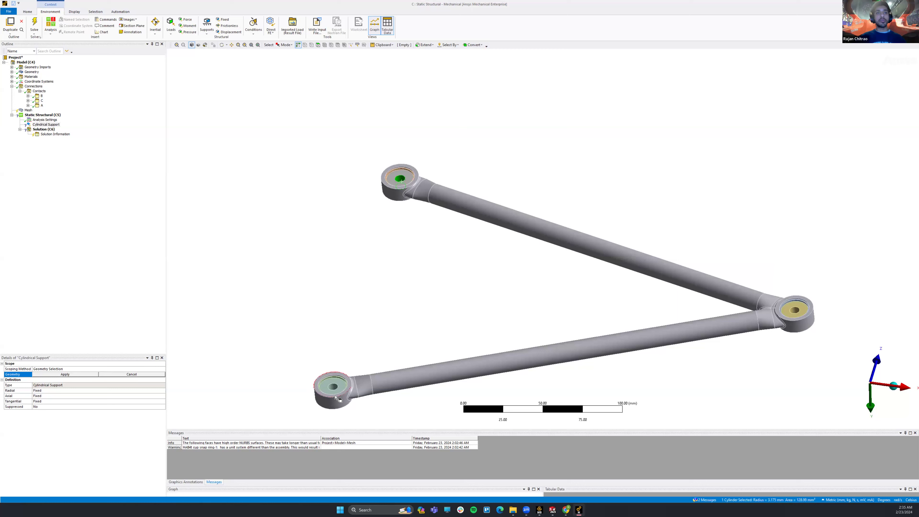
{"action": "left_click", "coordinate": [334, 386], "text": "ctrl"}
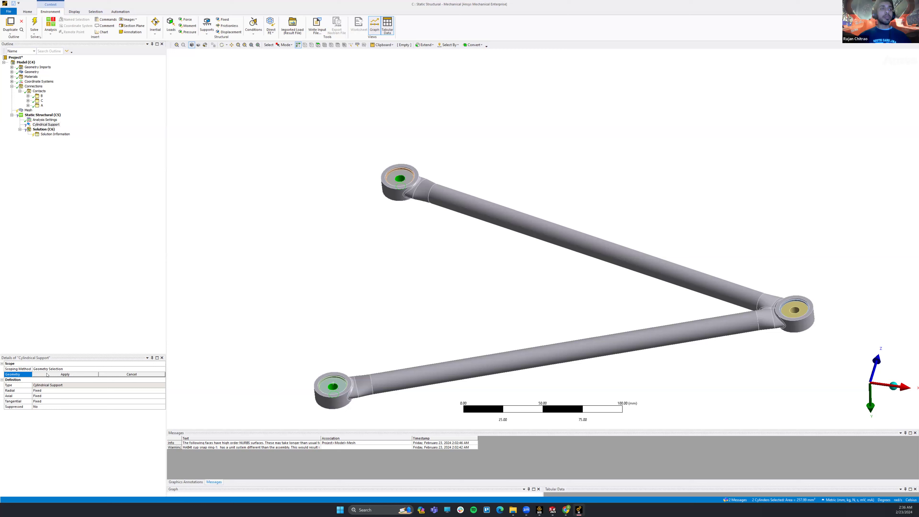
{"action": "left_click", "coordinate": [76, 374]}
Set the inboard cylindrical support's tangential direction to Free, keeping the radial and axial directions Fixed
{"action": "left_click", "coordinate": [108, 389]}
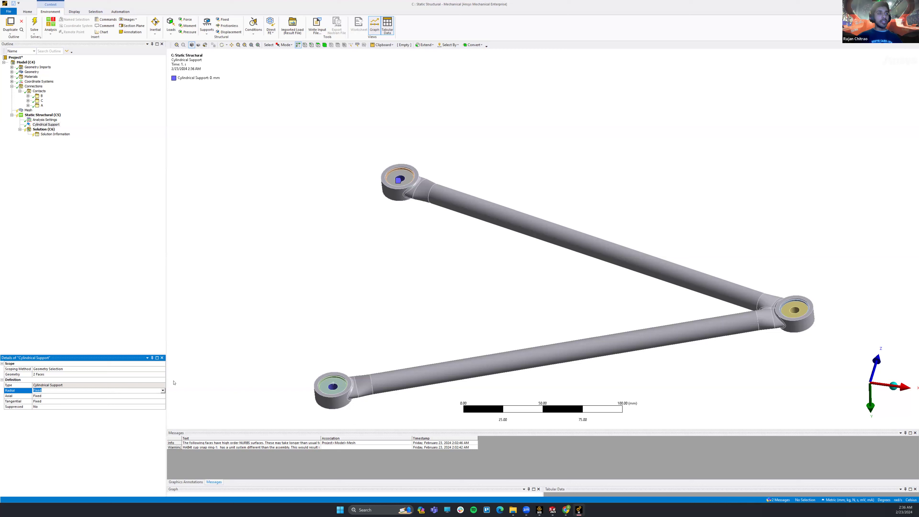
{"action": "left_click", "coordinate": [40, 396]}
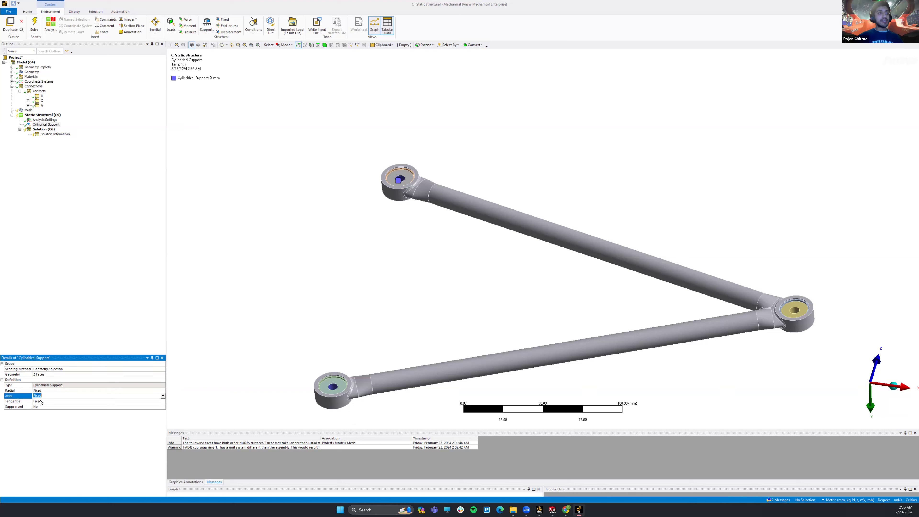
{"action": "left_click", "coordinate": [41, 400]}
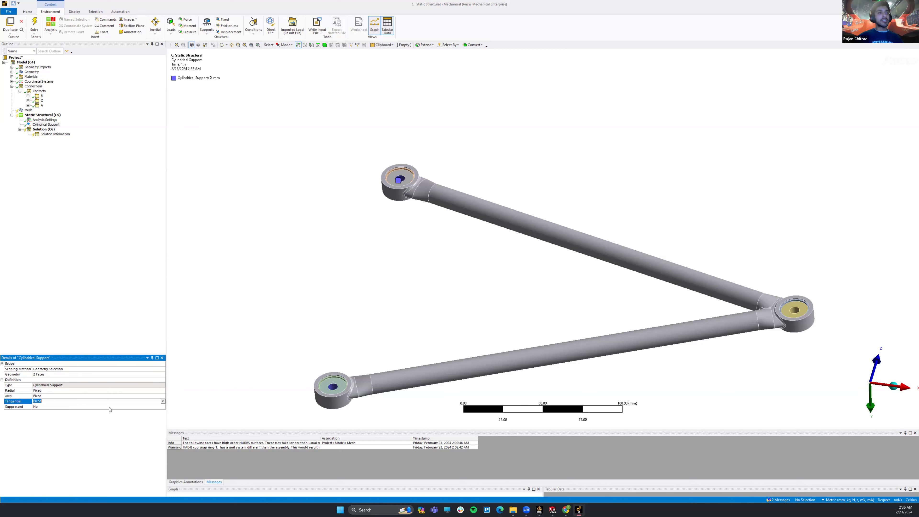
{"action": "left_click", "coordinate": [163, 401]}
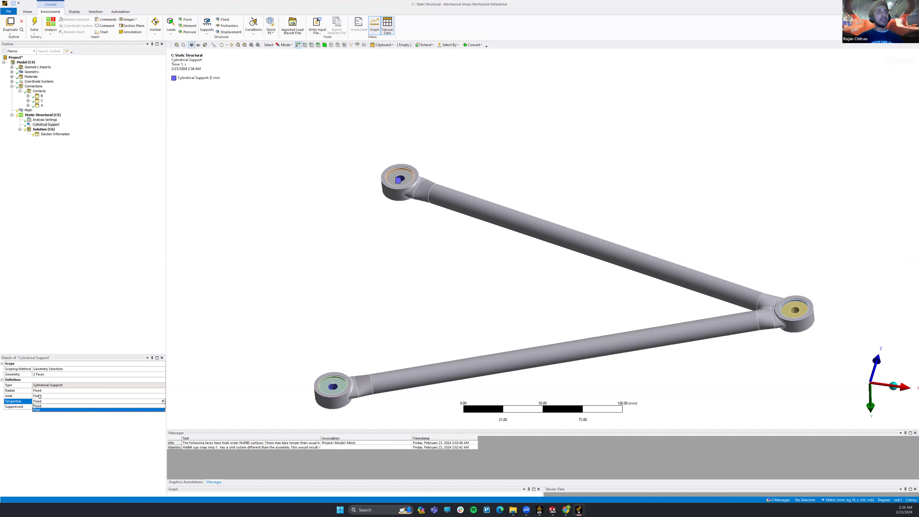
{"action": "left_click", "coordinate": [38, 409]}
Rename the cylindrical support as Inboard Supports
{"action": "left_click", "coordinate": [74, 200]}
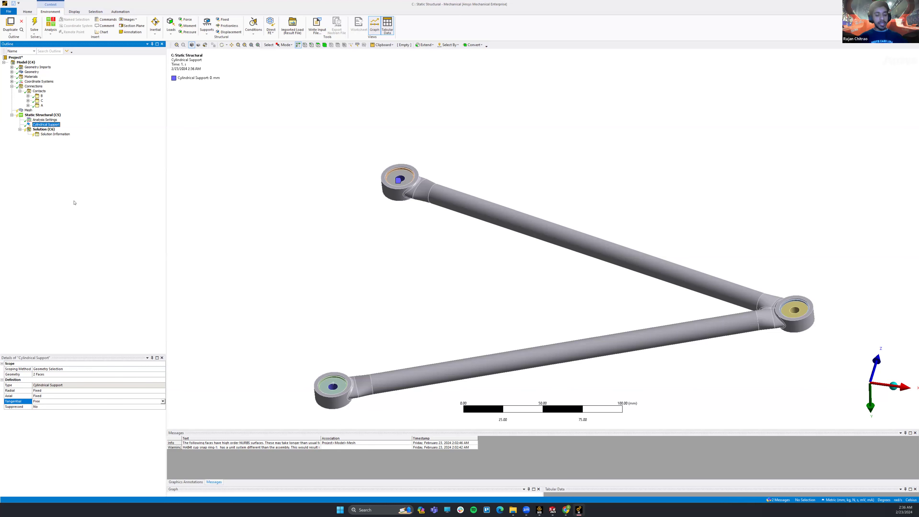
{"action": "key", "text": "F2"}
{"action": "type", "text": "In"}
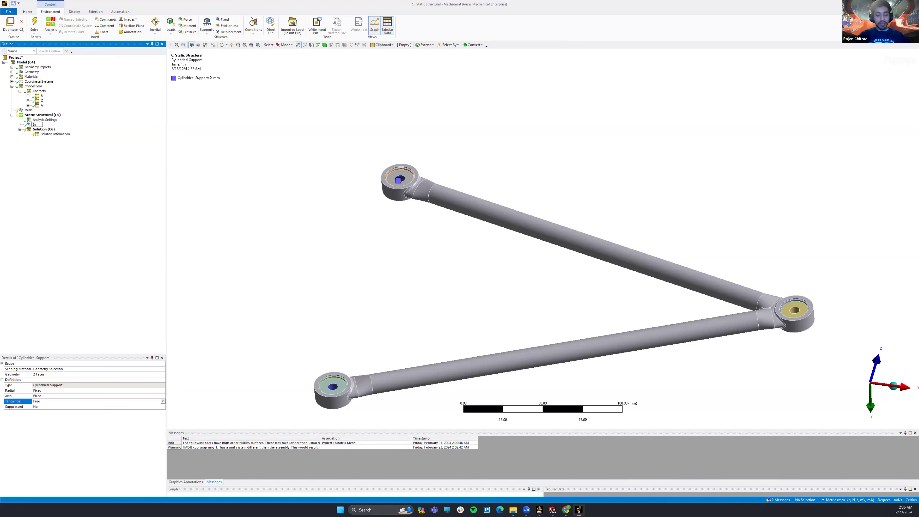
{"action": "type", "text": "board "}
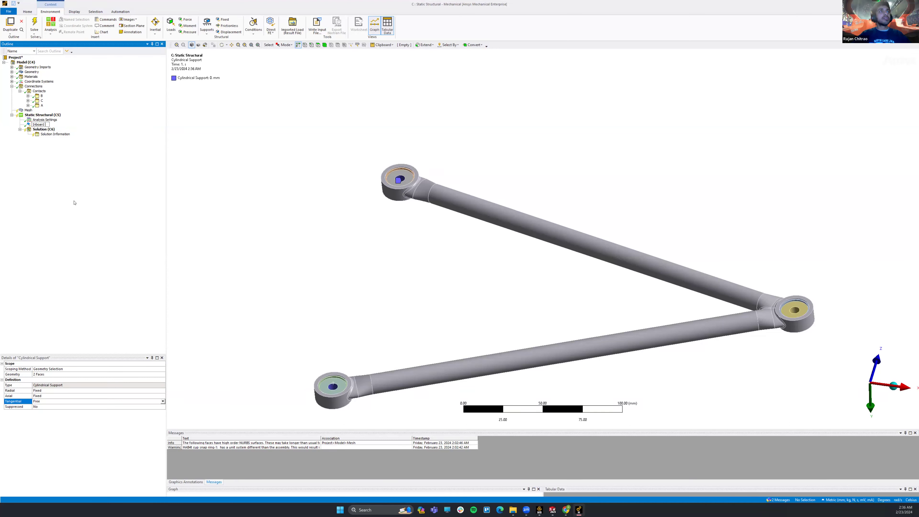
{"action": "type", "text": "Supports"}
{"action": "key", "text": "Return"}
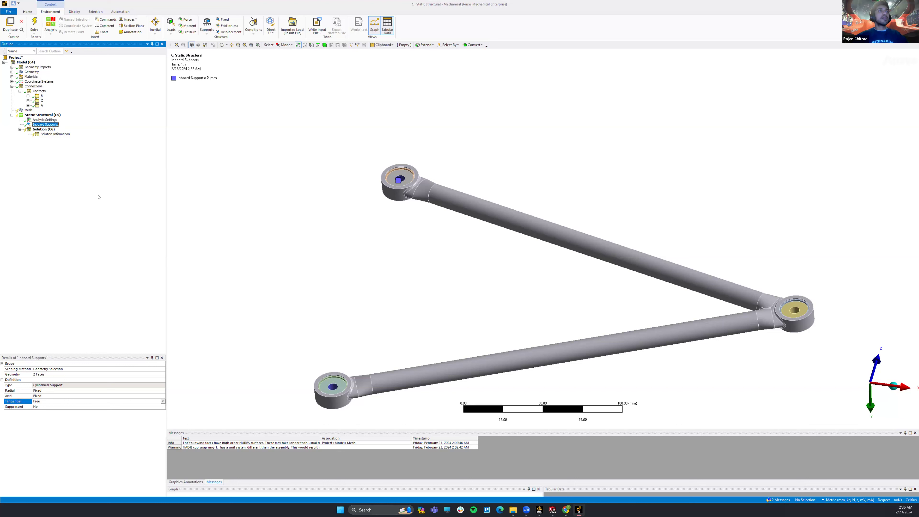
{"action": "left_click", "coordinate": [280, 225]}
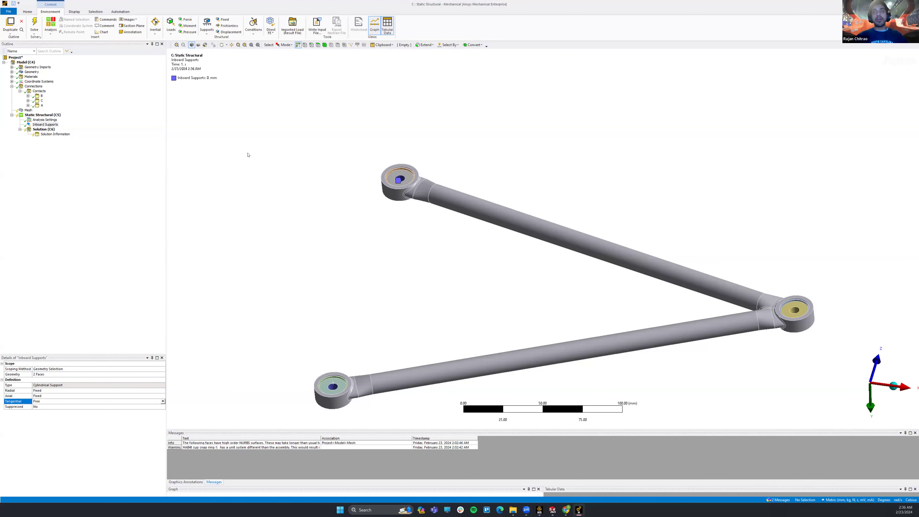
Add a second Cylindrical Support to the Static Structural analysis, scoped to the bore of the outboard bearing
{"action": "left_click", "coordinate": [206, 24]}
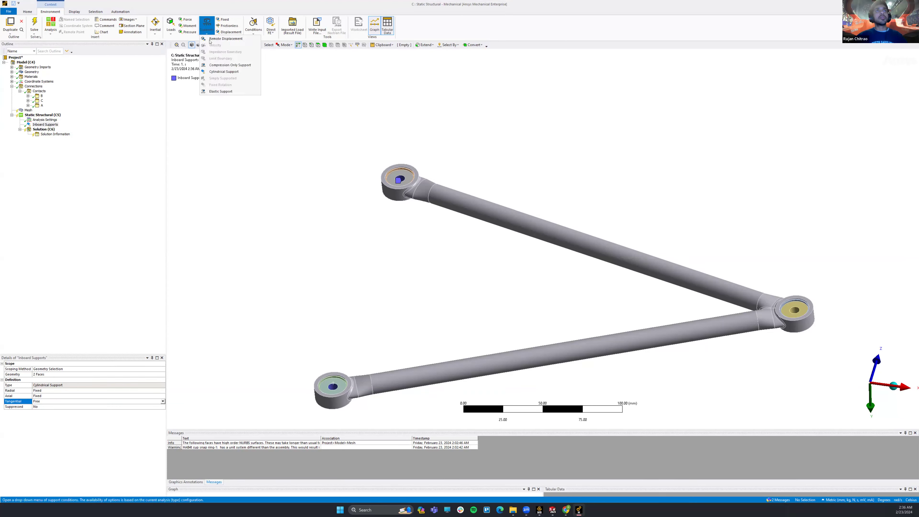
{"action": "left_click", "coordinate": [223, 72]}
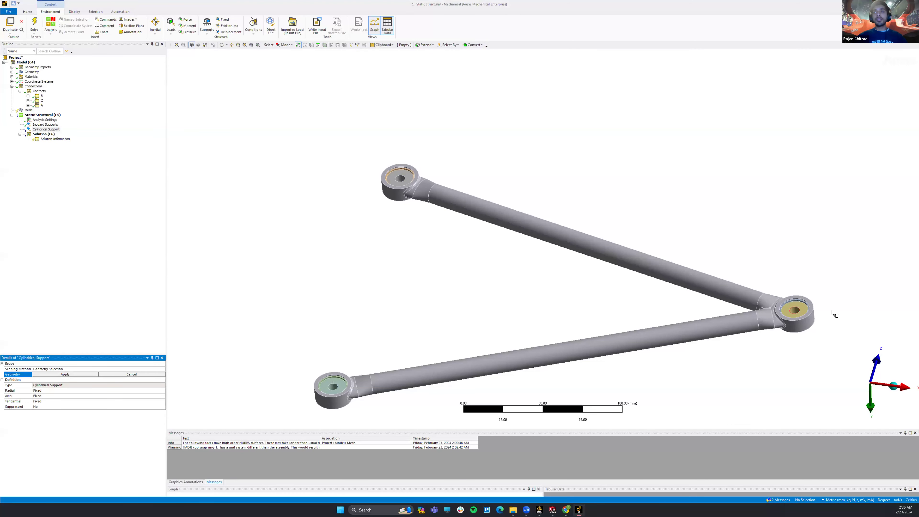
{"action": "scroll", "coordinate": [761, 305], "scroll_direction": "down", "scroll_amount": 1}
{"action": "scroll", "coordinate": [758, 303], "scroll_direction": "up", "scroll_amount": 10}
{"action": "scroll", "coordinate": [669, 290], "scroll_direction": "up", "scroll_amount": 1}
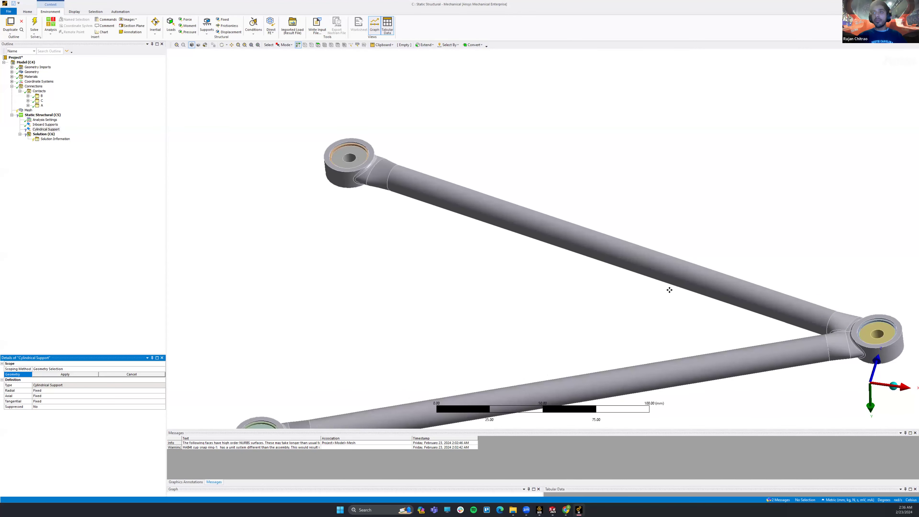
{"action": "middle_click_drag", "start_coordinate": [869, 332], "coordinate": [761, 320], "text": "ctrl"}
{"action": "scroll", "coordinate": [762, 320], "scroll_direction": "down", "scroll_amount": 1}
{"action": "left_click", "coordinate": [763, 320]}
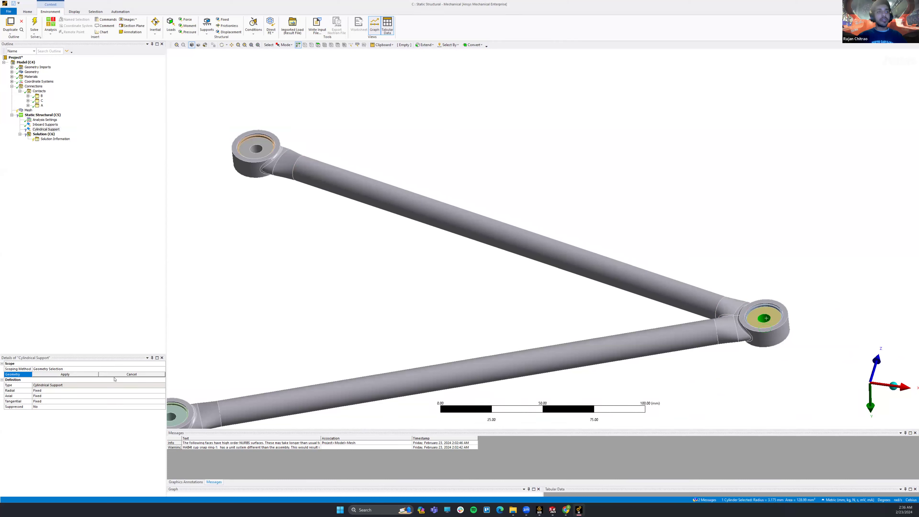
{"action": "left_click", "coordinate": [71, 376]}
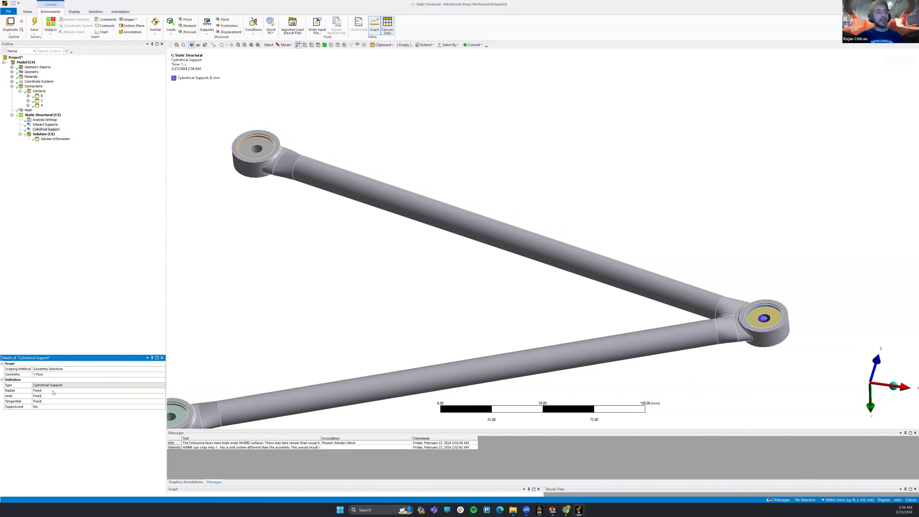
Set the outboard cylindrical support's radial and tangential directions to Free, keeping the axial direction Fixed
{"action": "left_click", "coordinate": [74, 390]}
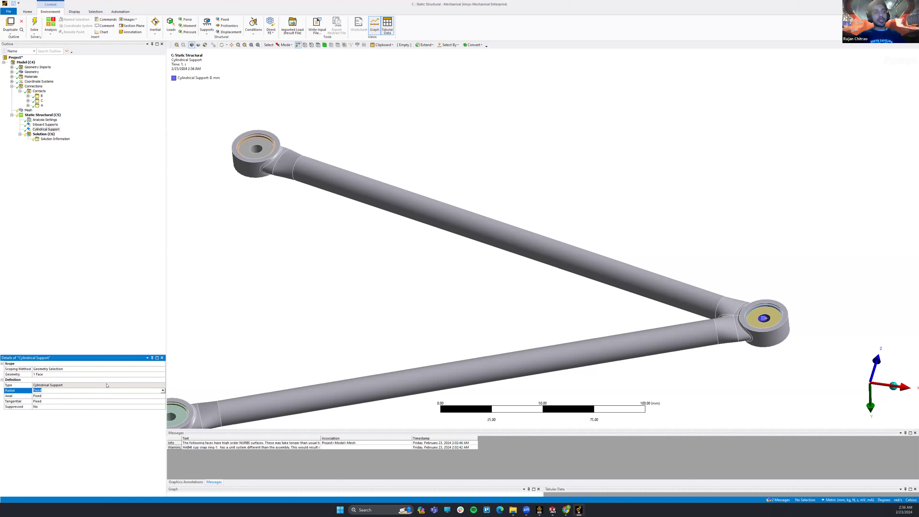
{"action": "left_click", "coordinate": [163, 391]}
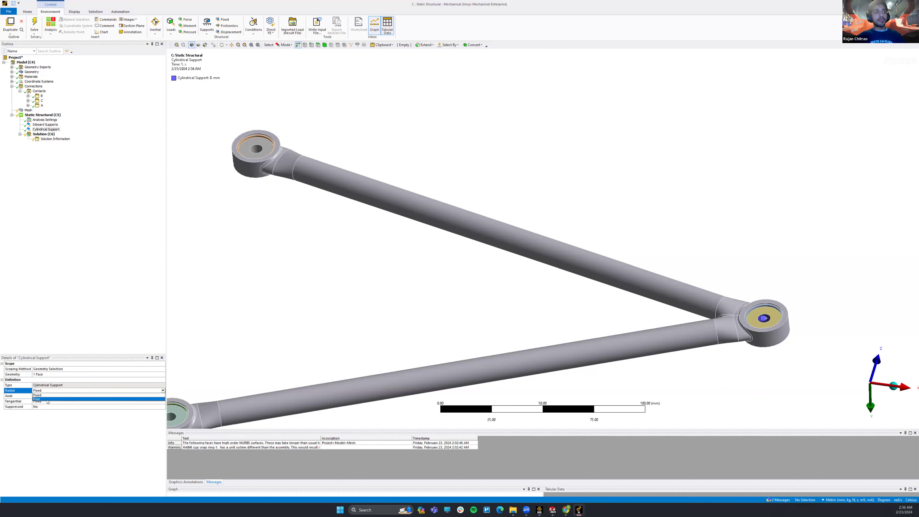
{"action": "left_click", "coordinate": [48, 401]}
{"action": "left_click", "coordinate": [75, 401]}
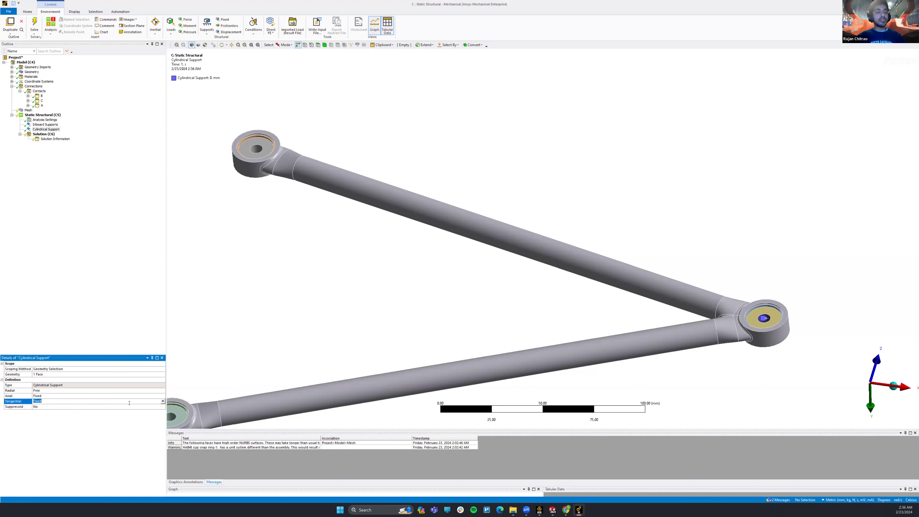
{"action": "left_click", "coordinate": [163, 401]}
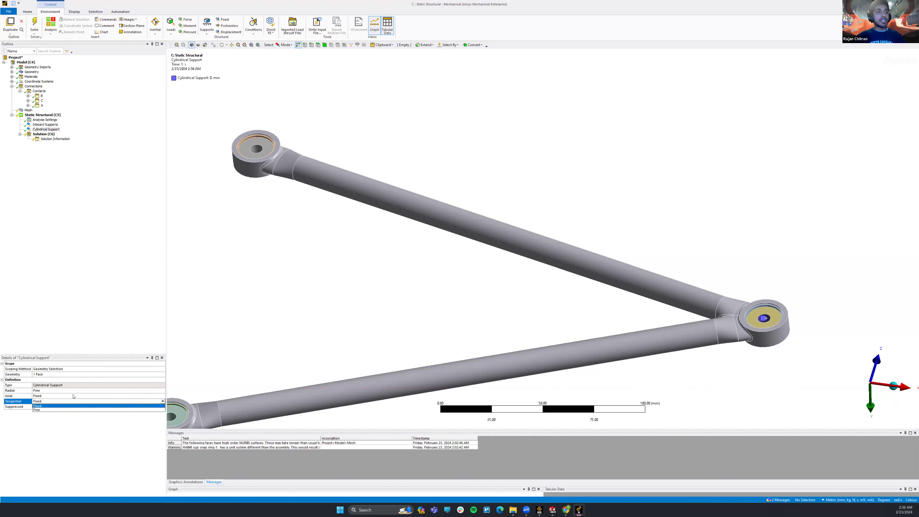
{"action": "key", "text": "Return"}
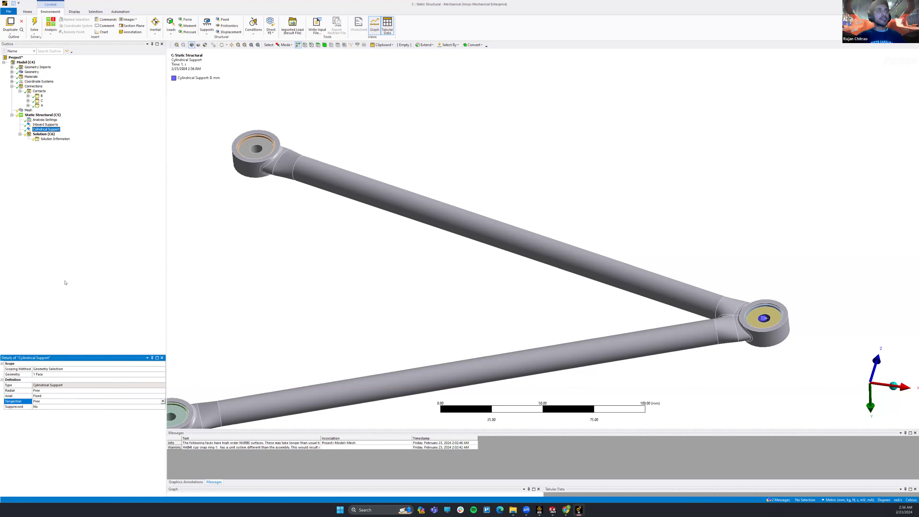
Rename the new cylindrical support as Outboard Support
{"action": "left_click", "coordinate": [63, 284]}
{"action": "key", "text": "F2"}
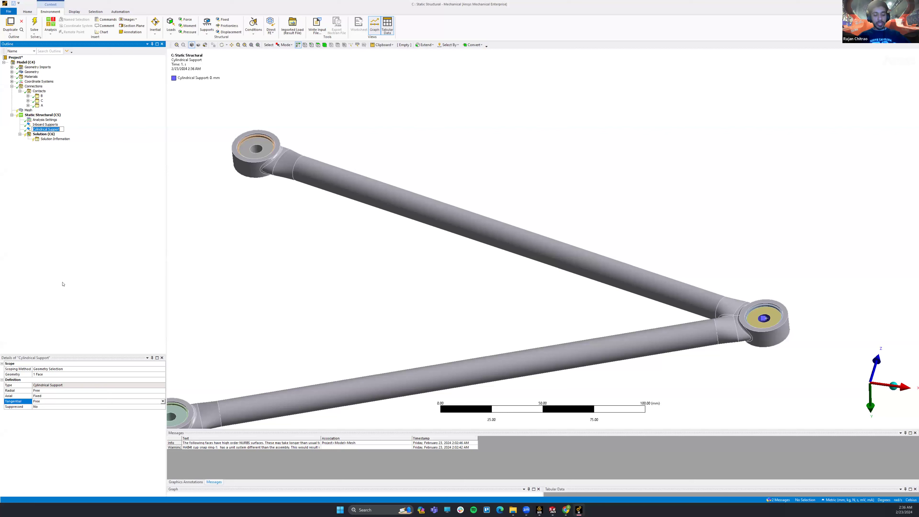
{"action": "type", "text": "Outboard "}
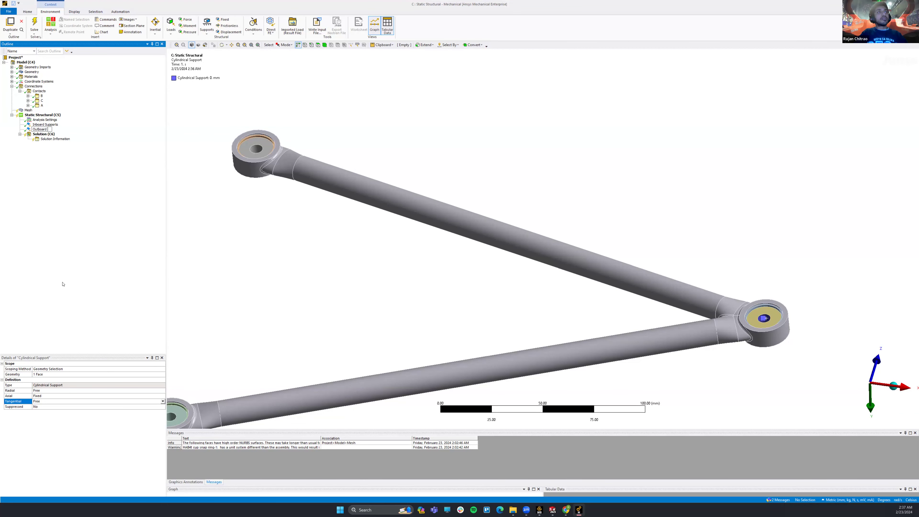
{"action": "type", "text": "Support"}
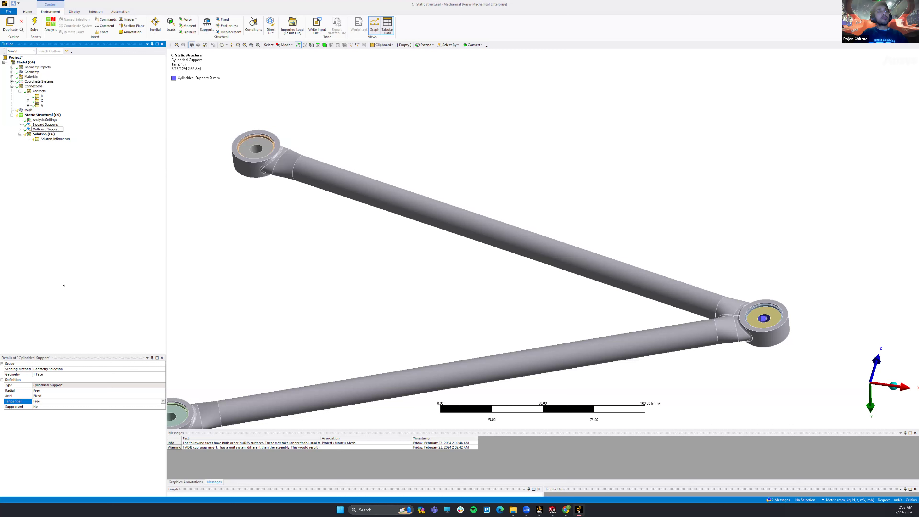
{"action": "key", "text": "Return"}
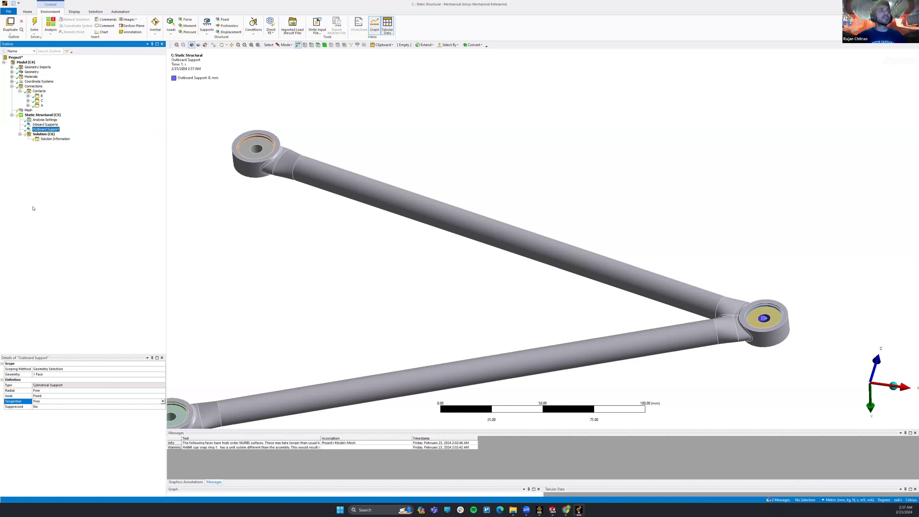
Group Inboard Supports and Outboard Support into a folder named Supports and collapse it
{"action": "left_click", "coordinate": [49, 124]}
{"action": "left_click", "coordinate": [50, 128], "text": "ctrl"}
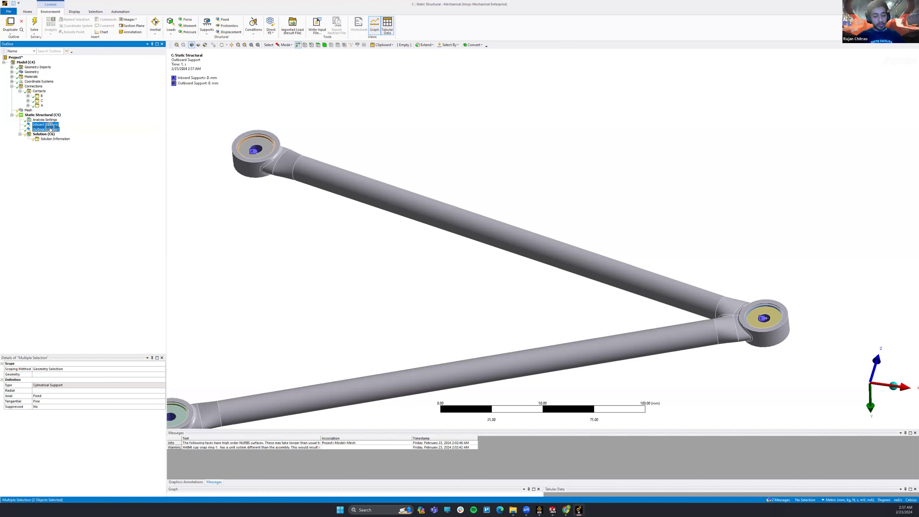
{"action": "key", "text": "ctrl+g"}
{"action": "type", "text": "z"}
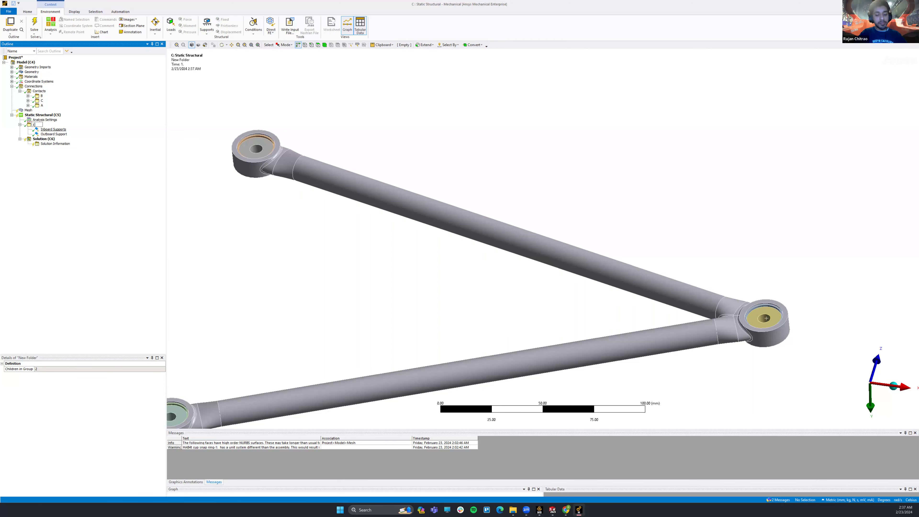
{"action": "type", "text": "Supports"}
{"action": "key", "text": "Return"}
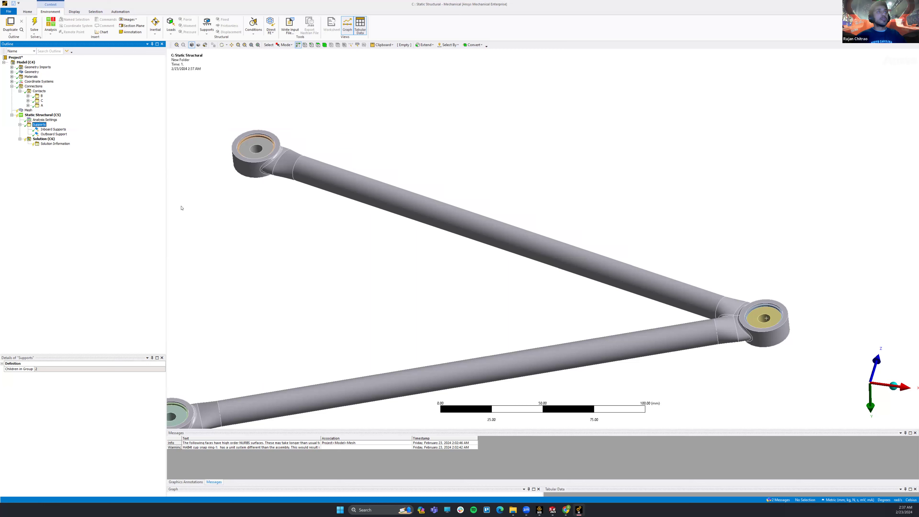
{"action": "left_click", "coordinate": [20, 125]}
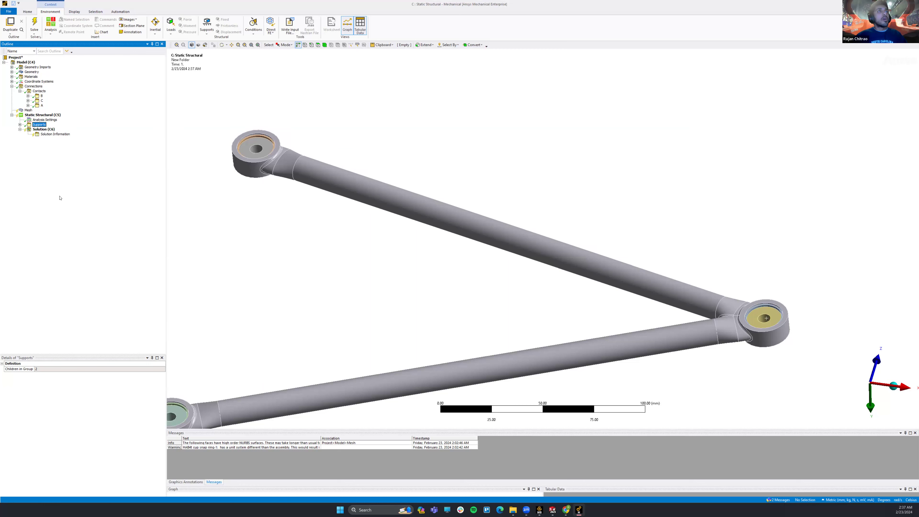
Display all Static Structural boundary conditions and review the inboard and outboard supports on the control arm
{"action": "left_click", "coordinate": [42, 115]}
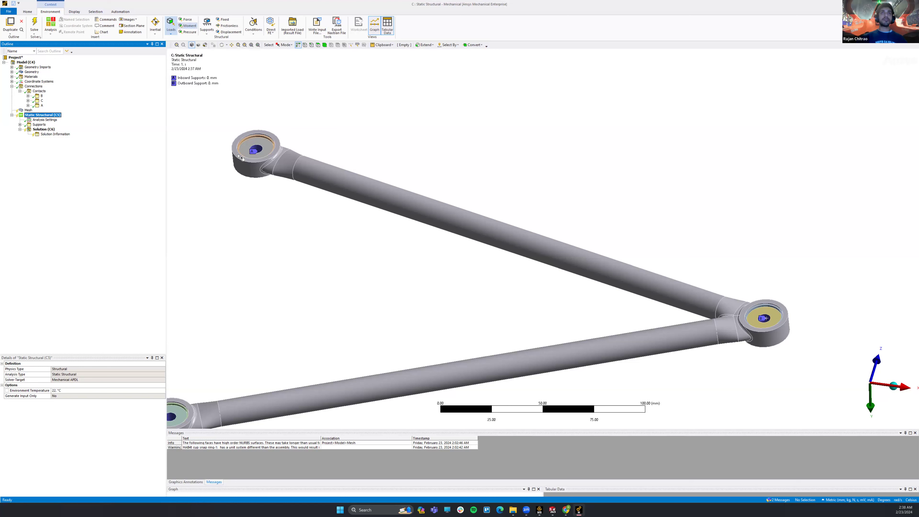
{"action": "scroll", "coordinate": [502, 262], "scroll_direction": "down", "scroll_amount": 3}
{"action": "scroll", "coordinate": [505, 261], "scroll_direction": "up", "scroll_amount": 2}
{"action": "scroll", "coordinate": [504, 260], "scroll_direction": "down", "scroll_amount": 1}
{"action": "middle_click_drag", "start_coordinate": [546, 222], "coordinate": [546, 234]}
{"action": "middle_click_drag", "start_coordinate": [552, 250], "coordinate": [486, 238]}
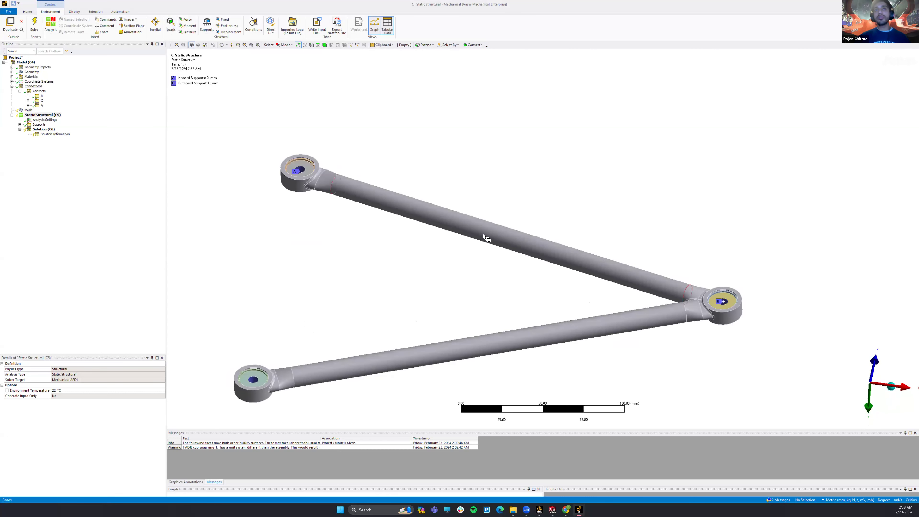
{"action": "middle_click_drag", "start_coordinate": [497, 270], "coordinate": [495, 260]}
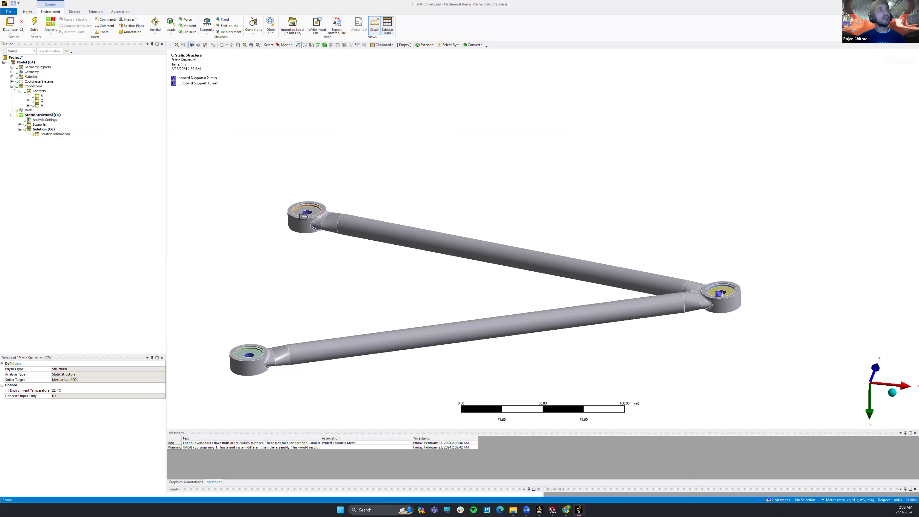
Collapse the Connections branch and insert a new coordinate system under Coordinate Systems
{"action": "left_click", "coordinate": [12, 87]}
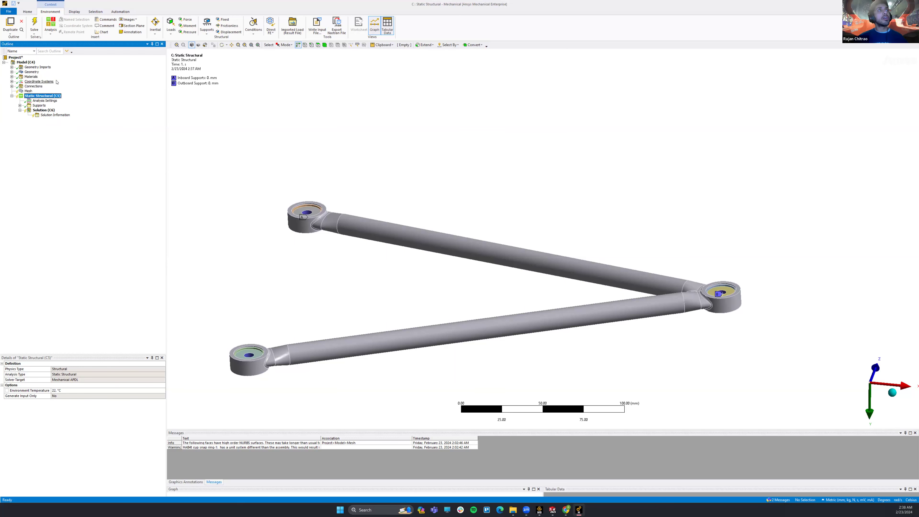
{"action": "right_click", "coordinate": [42, 81]}
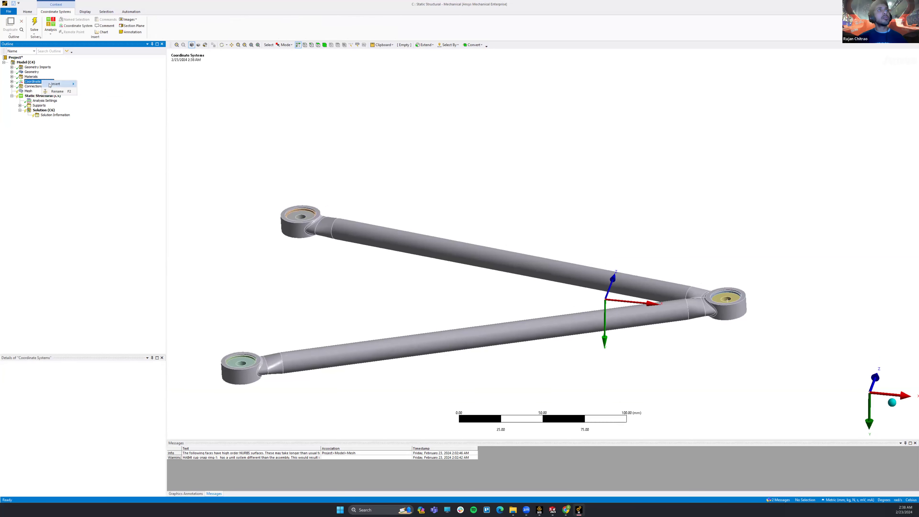
{"action": "mouse_move", "coordinate": [65, 84]}
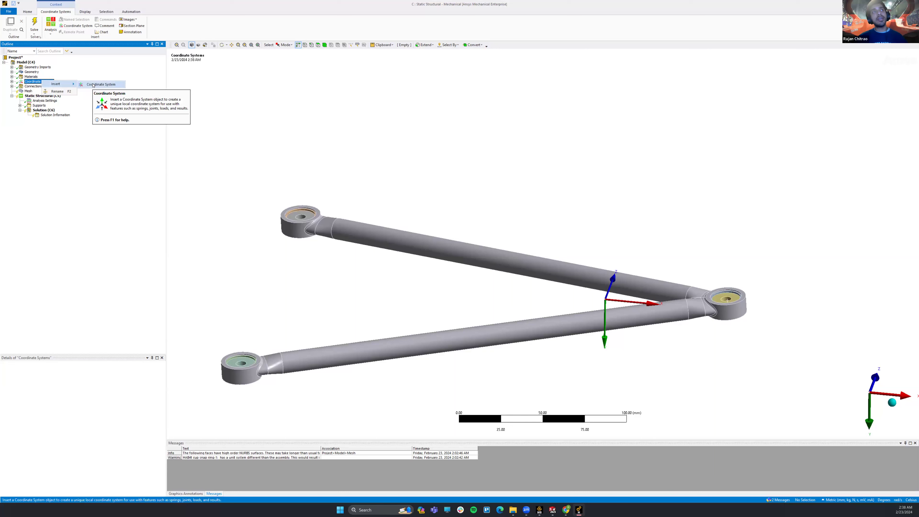
{"action": "left_click", "coordinate": [93, 85]}
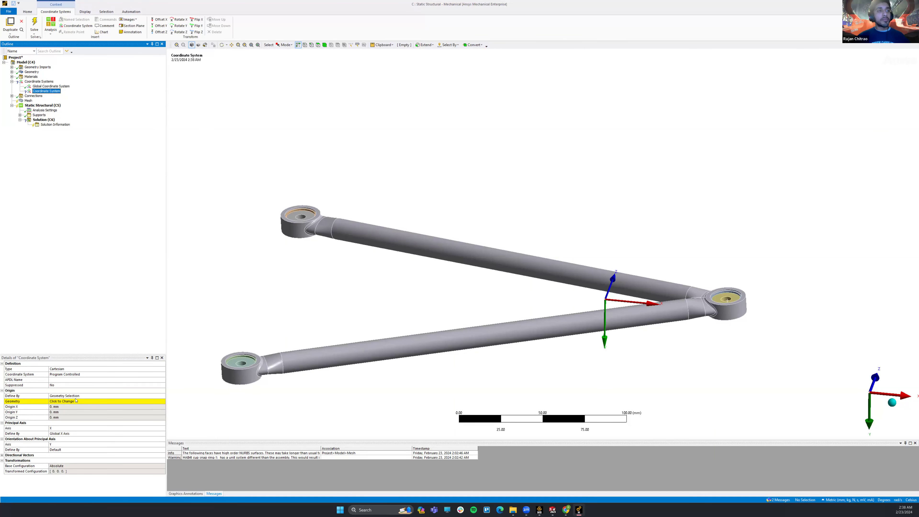
Place the new coordinate system's origin by geometry selection on the bore of the outboard bearing
{"action": "scroll", "coordinate": [725, 309], "scroll_direction": "up", "scroll_amount": 3}
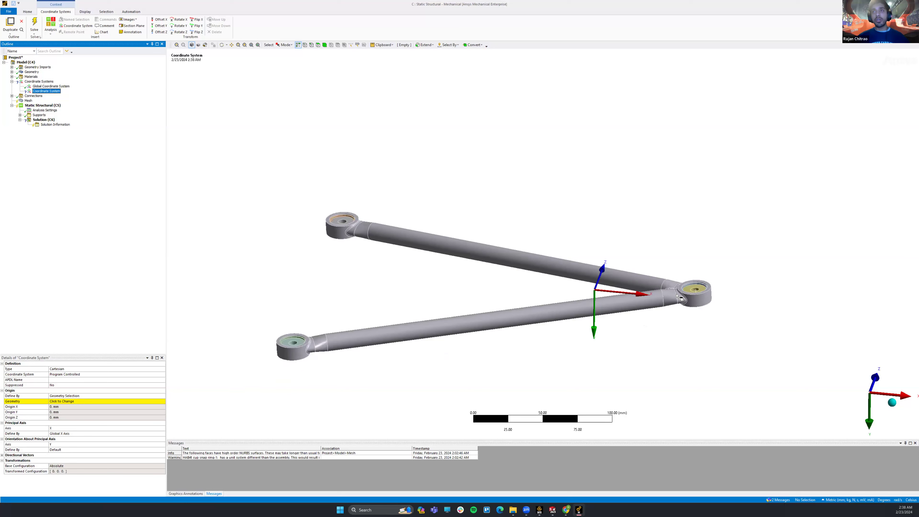
{"action": "middle_click_drag", "start_coordinate": [745, 308], "coordinate": [517, 280], "text": "ctrl"}
{"action": "scroll", "coordinate": [605, 305], "scroll_direction": "up", "scroll_amount": 3}
{"action": "middle_click_drag", "start_coordinate": [604, 308], "coordinate": [562, 286], "text": "ctrl"}
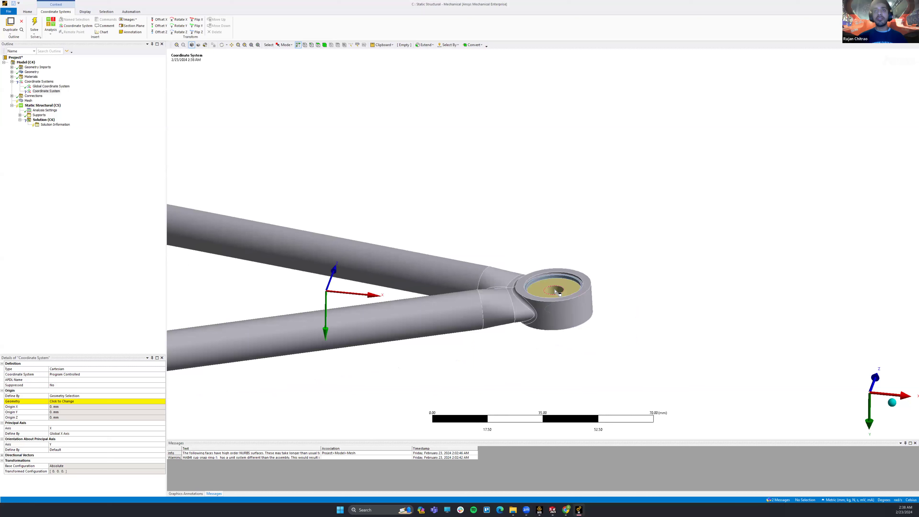
{"action": "left_click", "coordinate": [555, 291]}
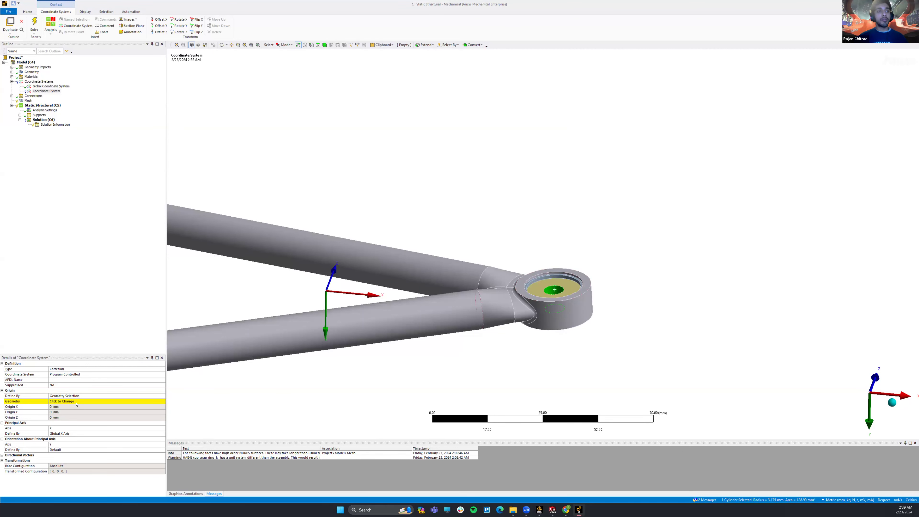
{"action": "left_click", "coordinate": [103, 400]}
{"action": "left_click", "coordinate": [78, 401]}
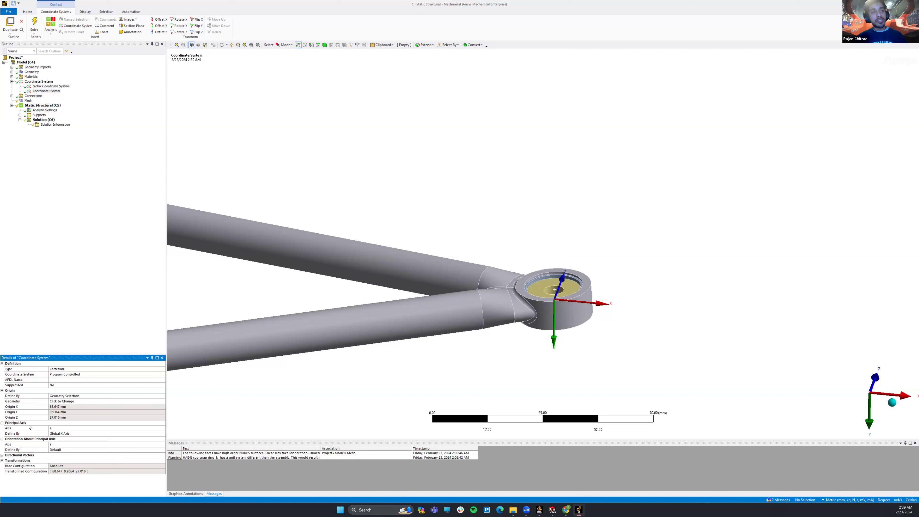
Set the coordinate system's principal axis to Y, defined by a geometry selection on the outboard joint
{"action": "left_click", "coordinate": [64, 428]}
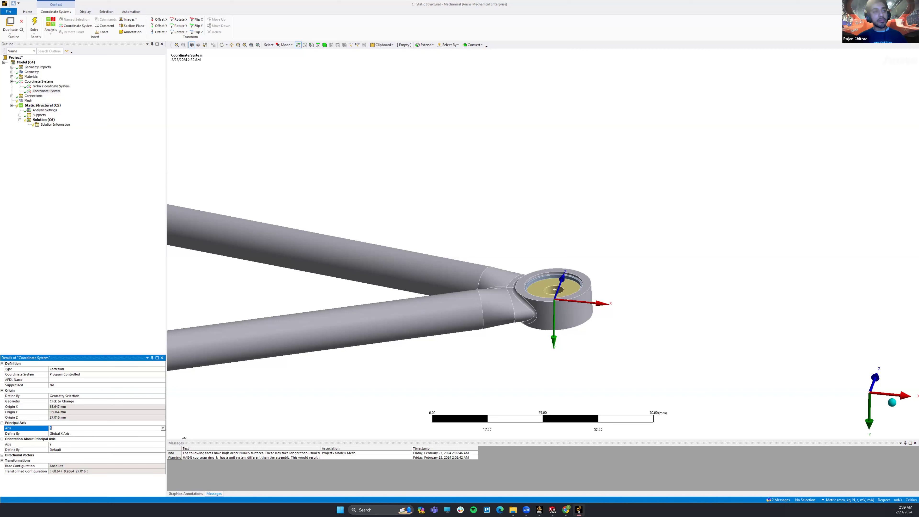
{"action": "left_click", "coordinate": [163, 428]}
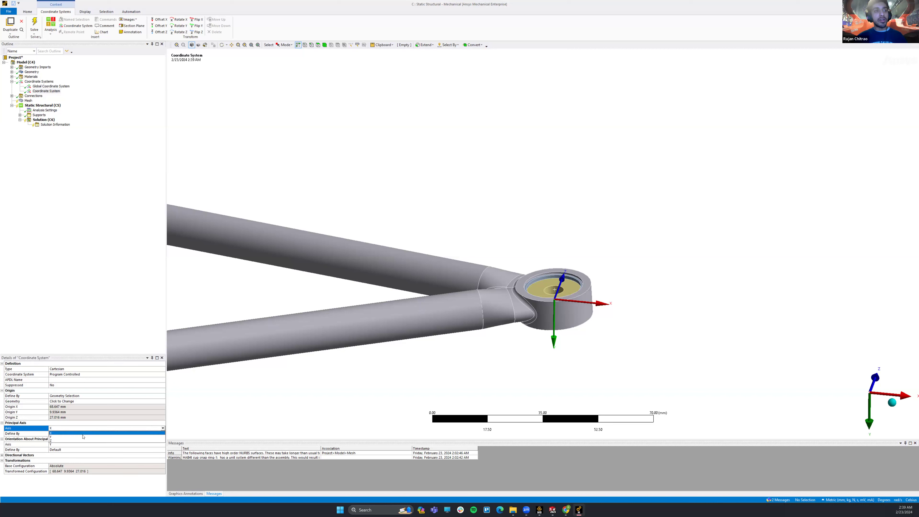
{"action": "left_click", "coordinate": [59, 434]}
{"action": "left_click", "coordinate": [59, 434]}
{"action": "left_click", "coordinate": [162, 433]}
{"action": "left_click", "coordinate": [64, 438]}
{"action": "middle_click_drag", "start_coordinate": [593, 343], "coordinate": [587, 249]}
{"action": "left_click", "coordinate": [587, 250]}
{"action": "left_click", "coordinate": [62, 438]}
{"action": "left_click", "coordinate": [77, 439]}
{"action": "scroll", "coordinate": [567, 245], "scroll_direction": "up", "scroll_amount": 5}
{"action": "middle_click_drag", "start_coordinate": [593, 174], "coordinate": [503, 290]}
{"action": "scroll", "coordinate": [537, 247], "scroll_direction": "down", "scroll_amount": 5}
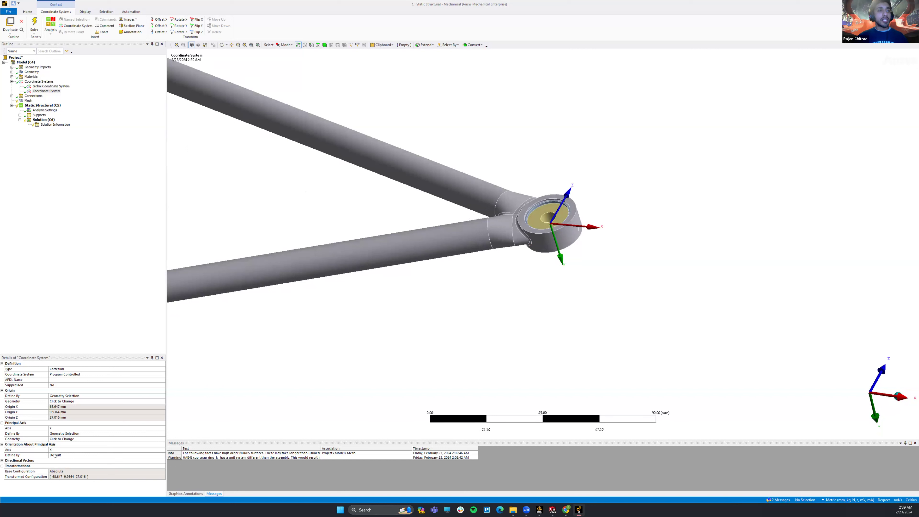
Define the coordinate system's X orientation about the principal axis by the Global X Axis
{"action": "left_click", "coordinate": [55, 455]}
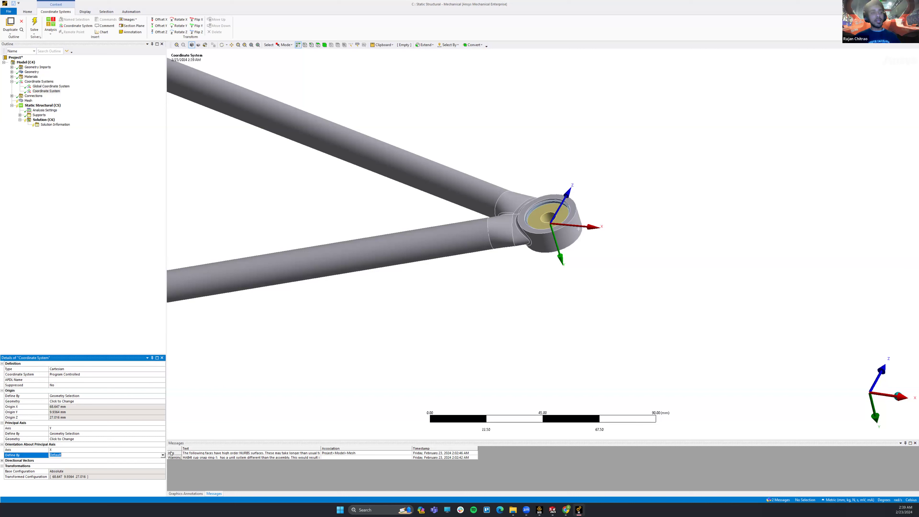
{"action": "left_click", "coordinate": [163, 455]}
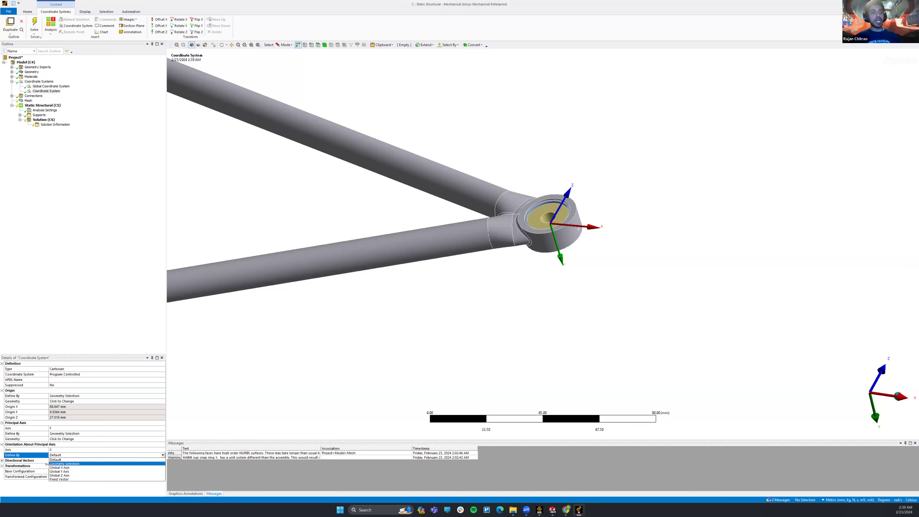
{"action": "left_click", "coordinate": [59, 467]}
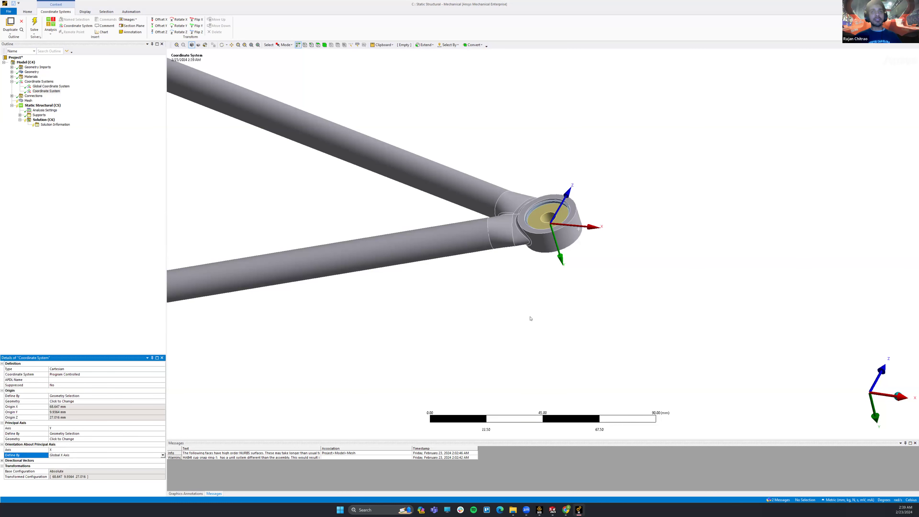
Switch to YouTube in the browser, resume the Japanese Lofi Radio stream, and return to Ansys Mechanical
{"action": "middle_click_drag", "start_coordinate": [575, 248], "coordinate": [607, 194]}
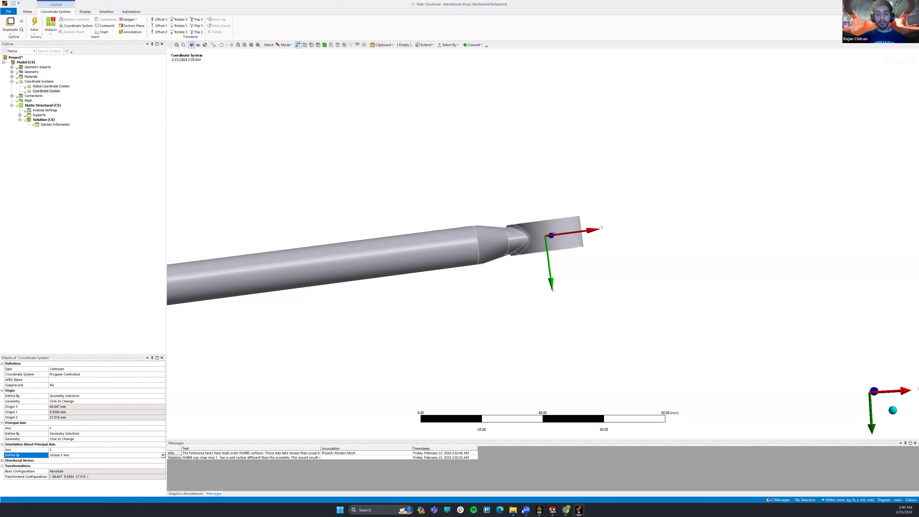
{"action": "key", "text": "alt+Tab"}
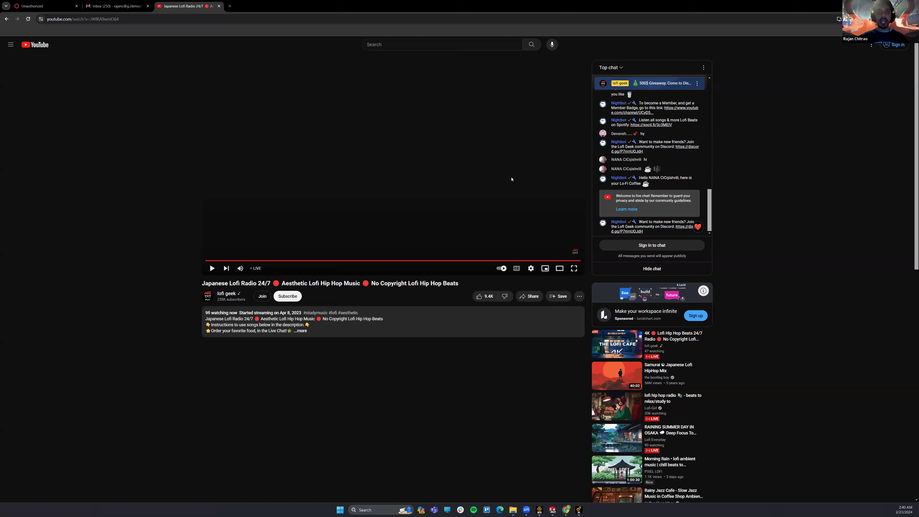
{"action": "left_click", "coordinate": [212, 268]}
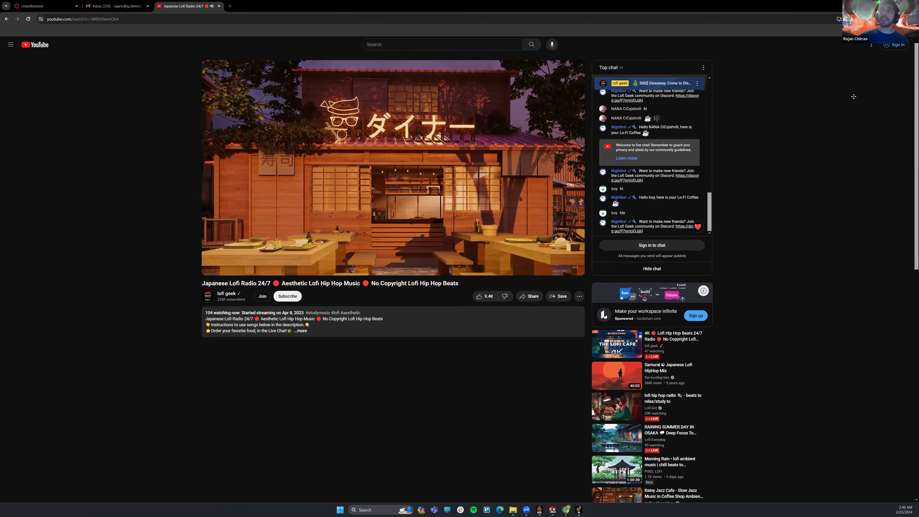
{"action": "key", "text": "alt+Tab"}
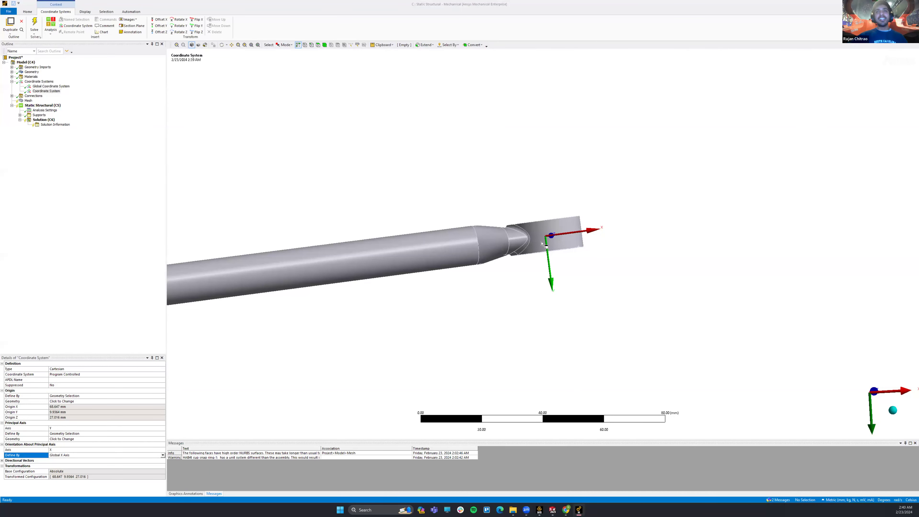
Examine the new coordinate system's axis orientation relative to the outboard joint and its bearing bore from the side and above
{"action": "mouse_move", "coordinate": [547, 250]}
{"action": "middle_mouse_down"}
{"action": "mouse_move", "coordinate": [528, 256]}
{"action": "mouse_move", "coordinate": [531, 249]}
{"action": "middle_mouse_up"}
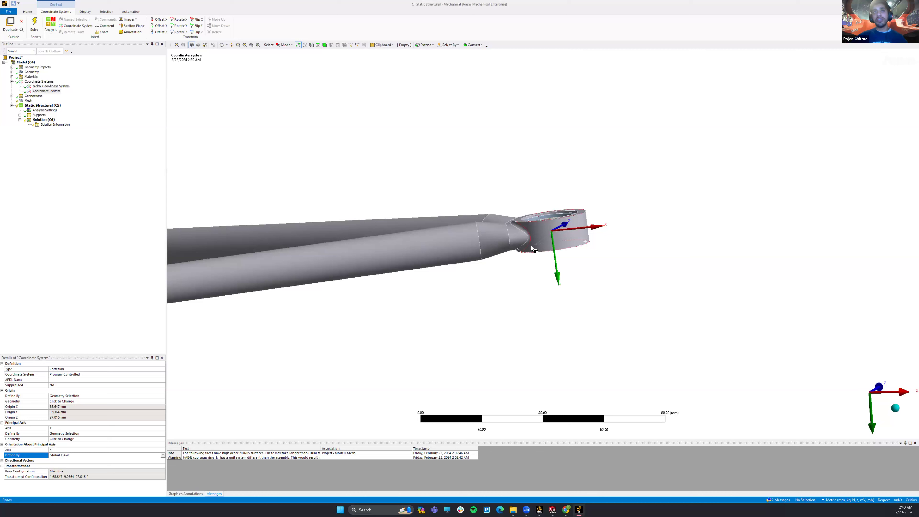
{"action": "scroll", "coordinate": [564, 239], "scroll_direction": "down", "scroll_amount": 3}
{"action": "scroll", "coordinate": [564, 235], "scroll_direction": "up", "scroll_amount": 2}
{"action": "middle_click_drag", "start_coordinate": [565, 237], "coordinate": [564, 229]}
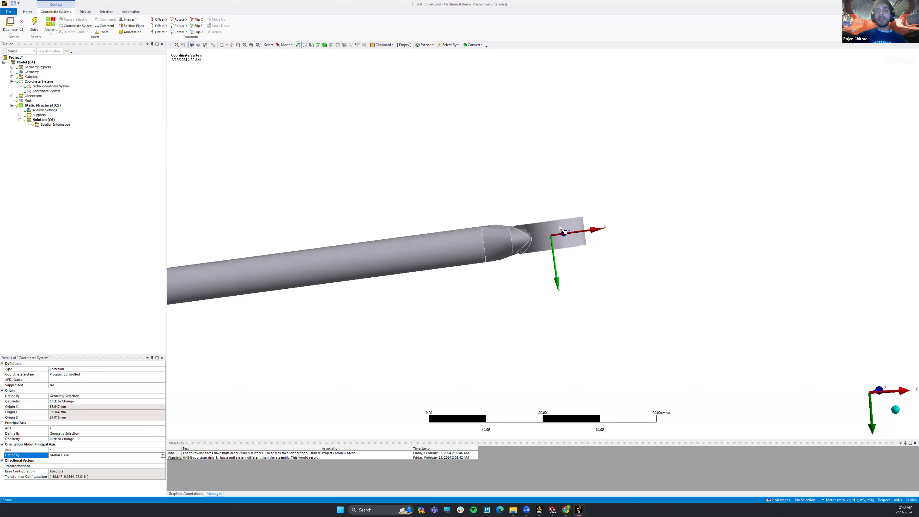
{"action": "middle_click_drag", "start_coordinate": [563, 228], "coordinate": [551, 207]}
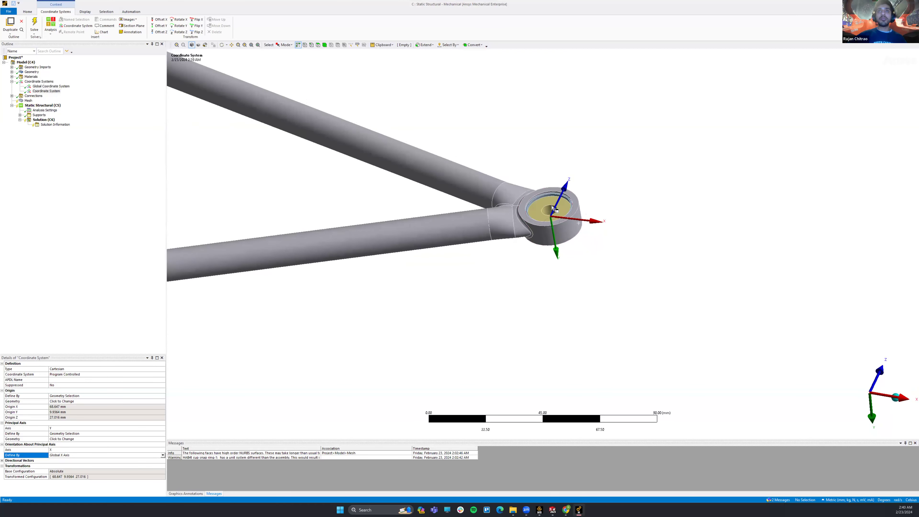
{"action": "scroll", "coordinate": [551, 207], "scroll_direction": "up", "scroll_amount": 4}
{"action": "left_click", "coordinate": [564, 186]}
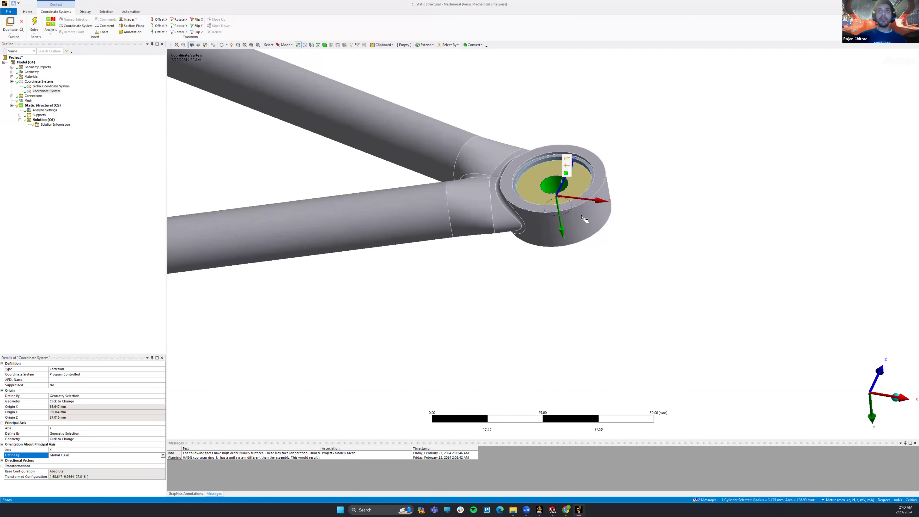
{"action": "middle_click_drag", "start_coordinate": [596, 240], "coordinate": [588, 298]}
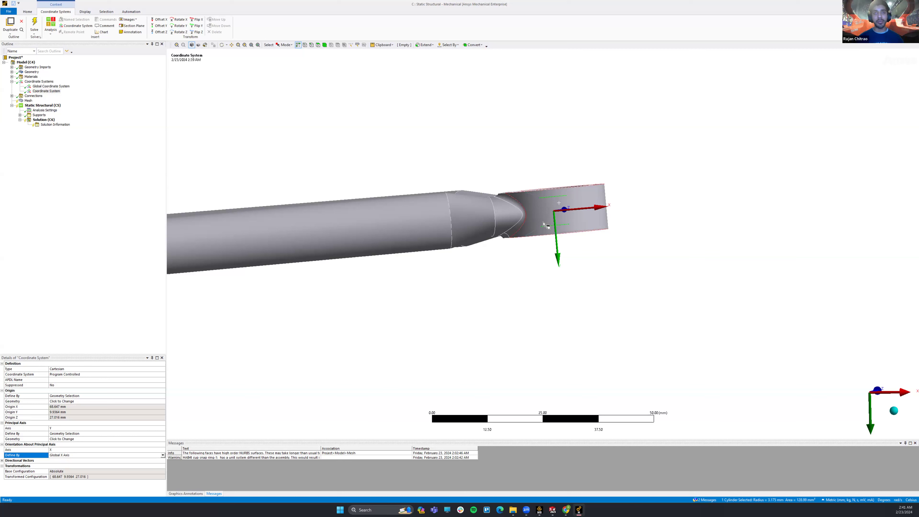
Rename the new coordinate system at the outboard joint as Arm CoordinateSystem
{"action": "left_click", "coordinate": [54, 204]}
{"action": "key", "text": "F2"}
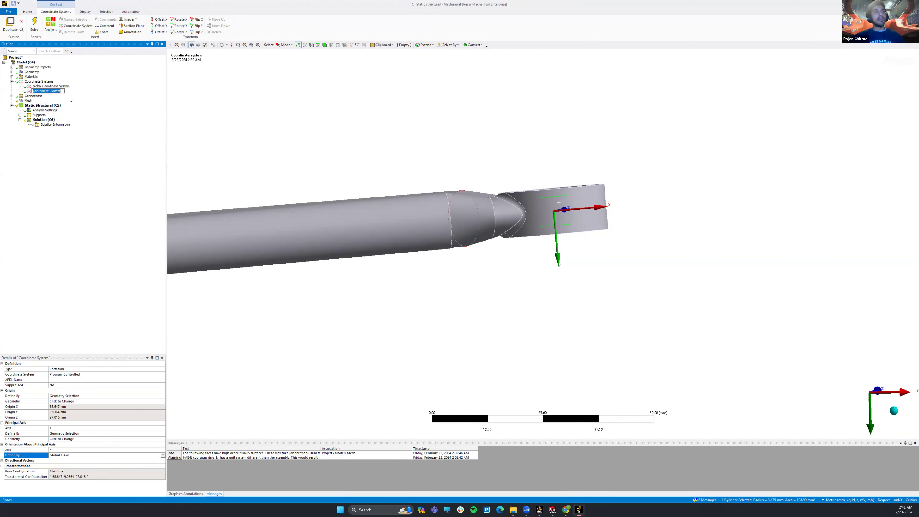
{"action": "type", "text": "Arm Coordiant"}
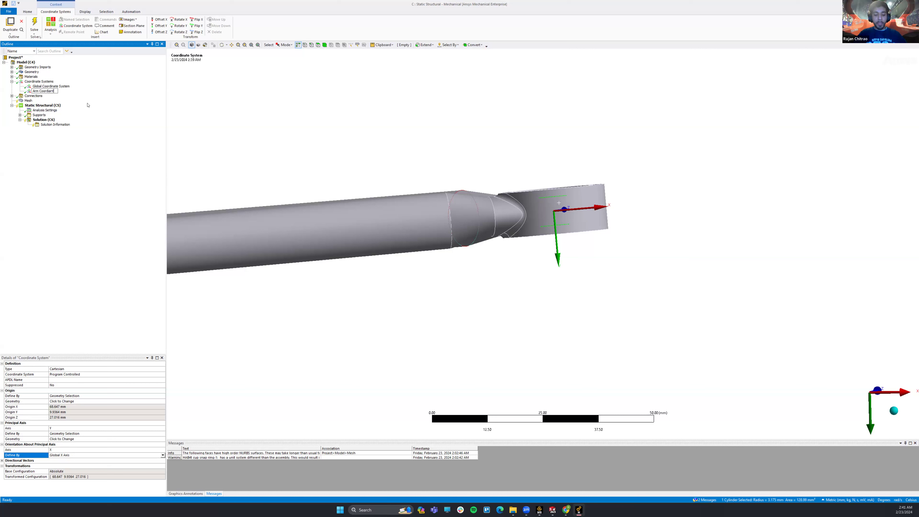
{"action": "type", "text": "e System"}
{"action": "key", "text": "Return"}
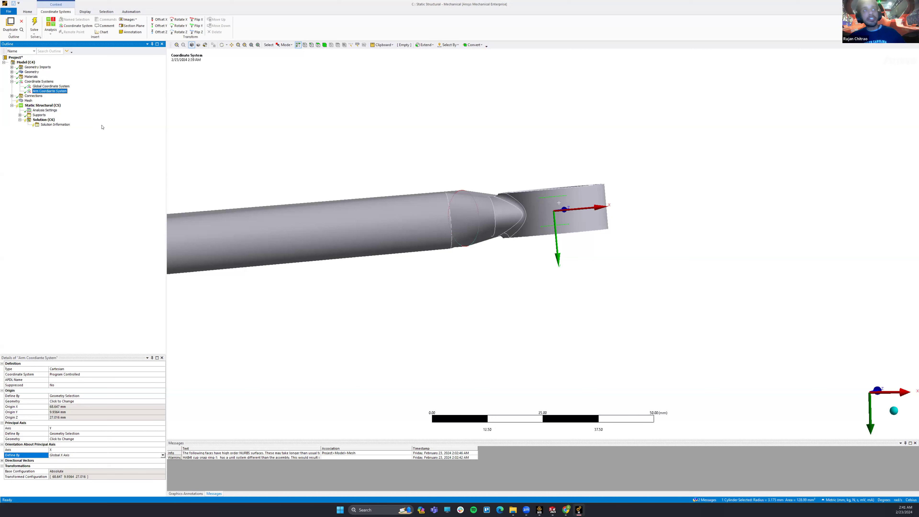
{"action": "left_click", "coordinate": [50, 91]}
{"action": "type", "text": "dinate"}
{"action": "key", "text": "Return"}
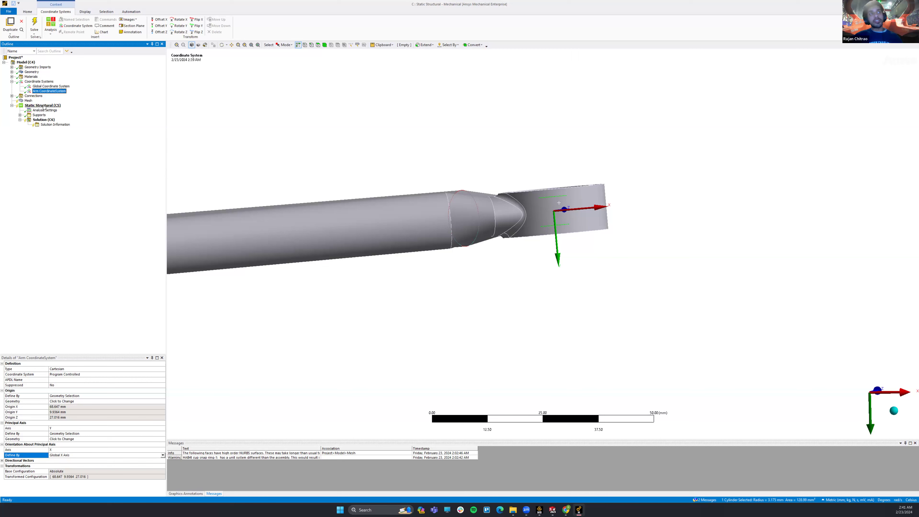
Add a bearing load to the static structural analysis, scoped to the bore face of the outboard bearing
{"action": "left_click", "coordinate": [44, 105]}
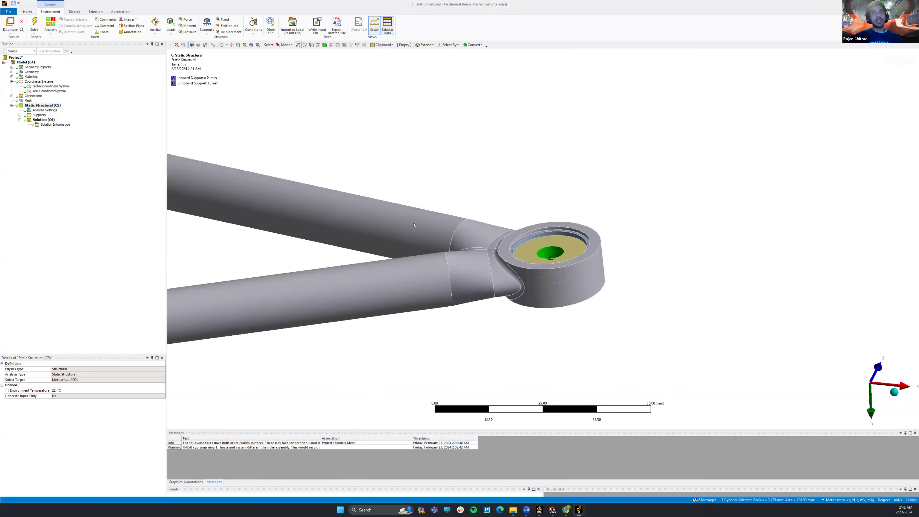
{"action": "left_click", "coordinate": [368, 117]}
{"action": "middle_click_drag", "start_coordinate": [368, 118], "coordinate": [364, 135]}
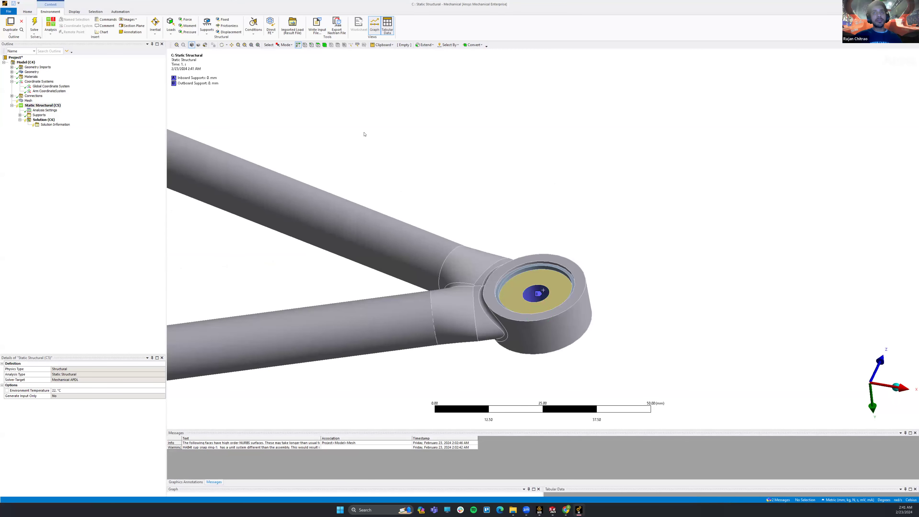
{"action": "left_click", "coordinate": [171, 26]}
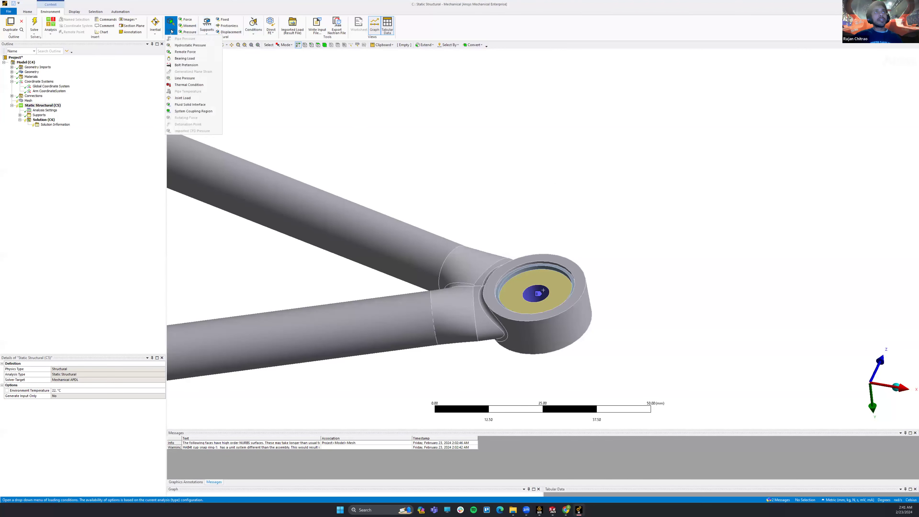
{"action": "left_click", "coordinate": [184, 58]}
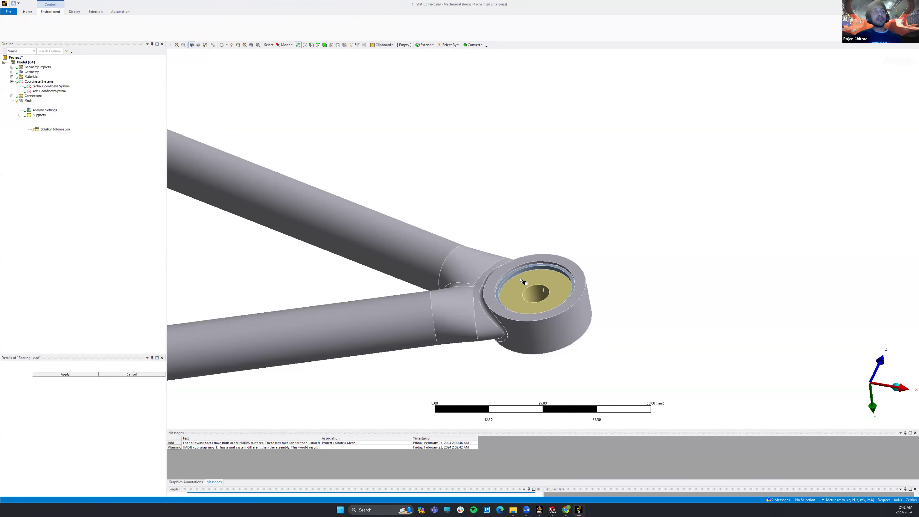
{"action": "left_click", "coordinate": [539, 293]}
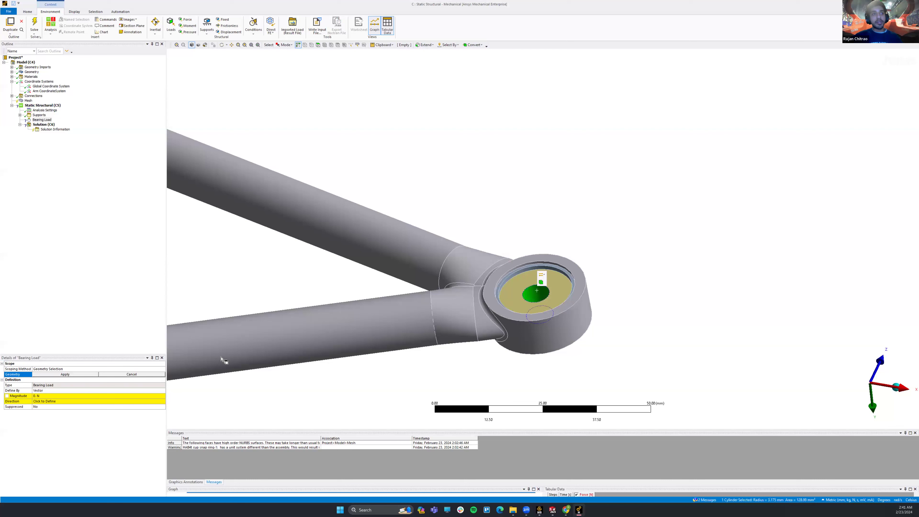
{"action": "left_click", "coordinate": [77, 374]}
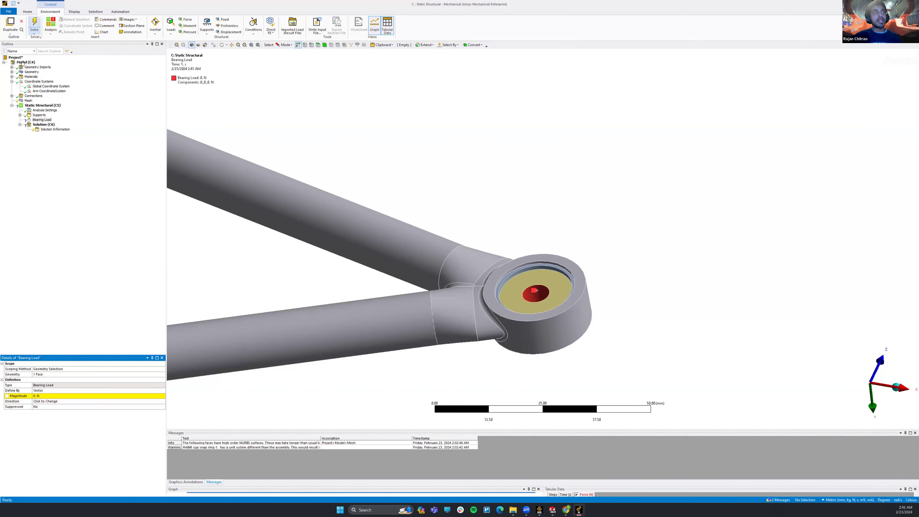
{"action": "left_click", "coordinate": [80, 74]}
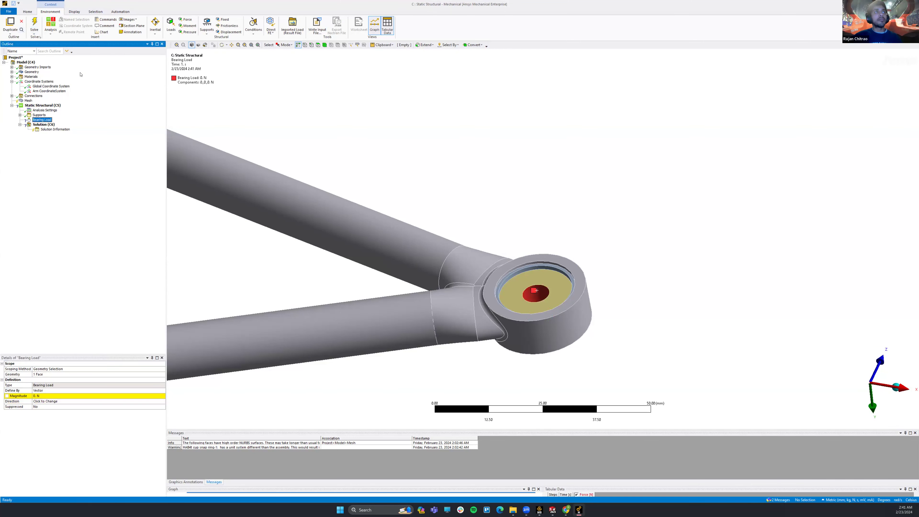
{"action": "left_click", "coordinate": [171, 27]}
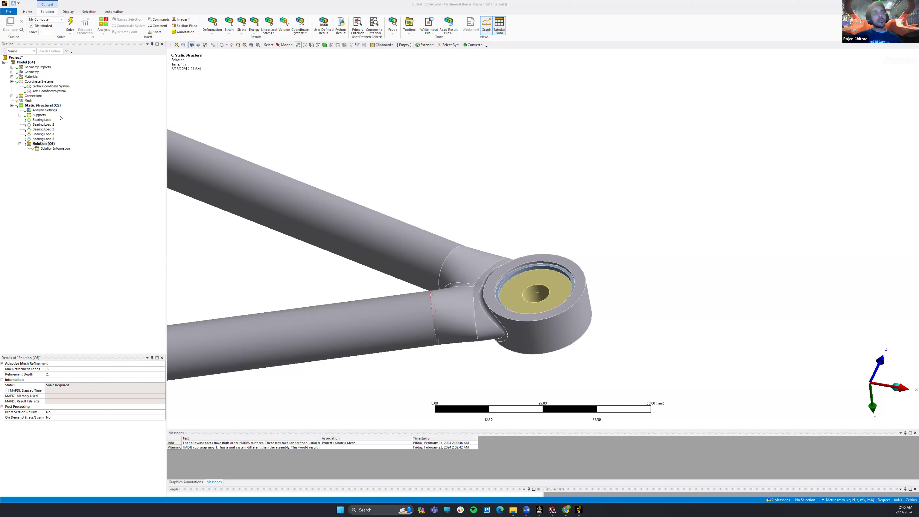
Review the bearing loads one by one, from Bearing Load 5 back to the first Bearing Load
{"action": "left_click", "coordinate": [47, 144]}
{"action": "left_click", "coordinate": [46, 139]}
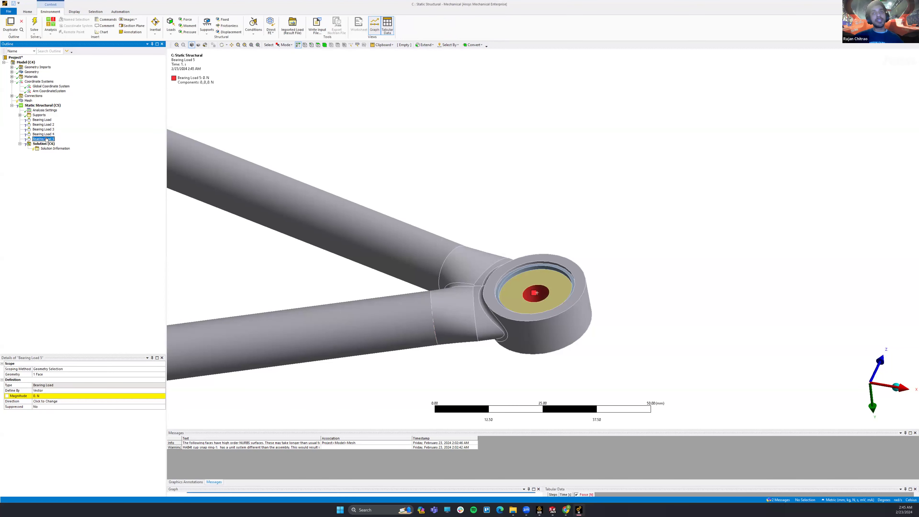
{"action": "left_click", "coordinate": [46, 134]}
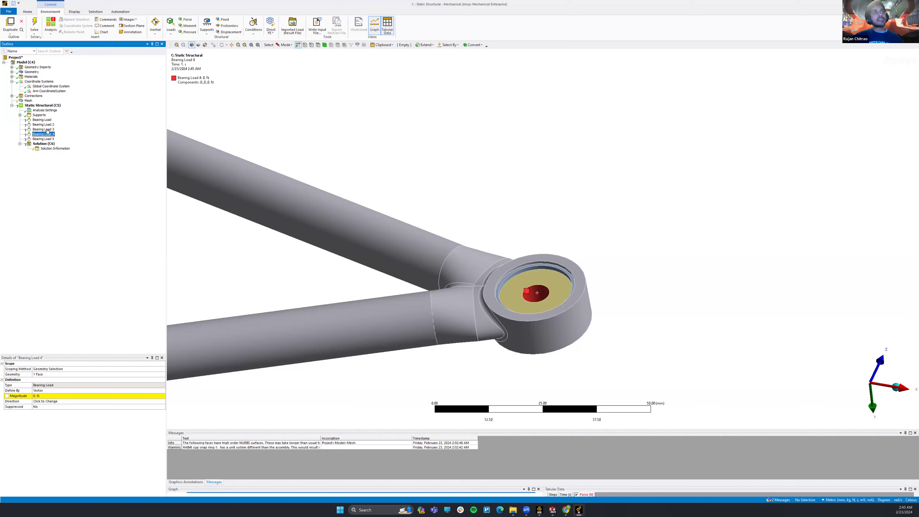
{"action": "left_click", "coordinate": [48, 129]}
{"action": "left_click", "coordinate": [49, 125]}
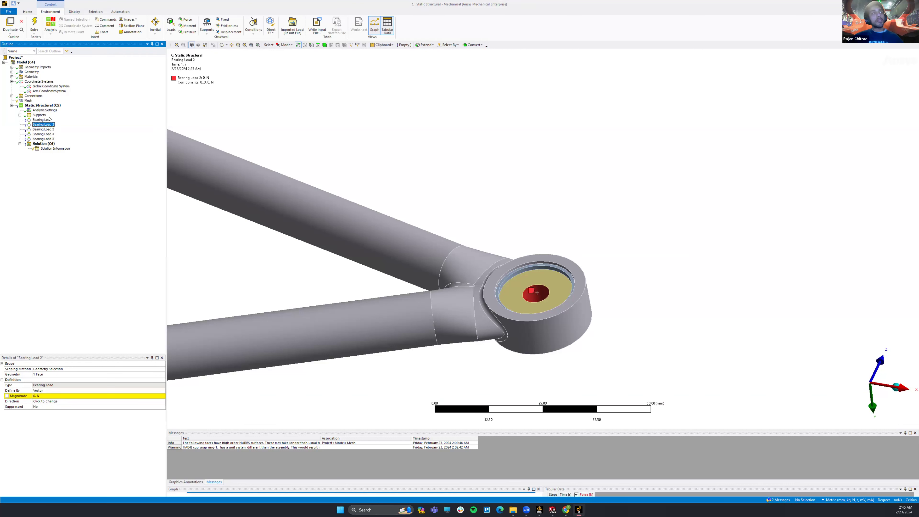
{"action": "left_click", "coordinate": [48, 120]}
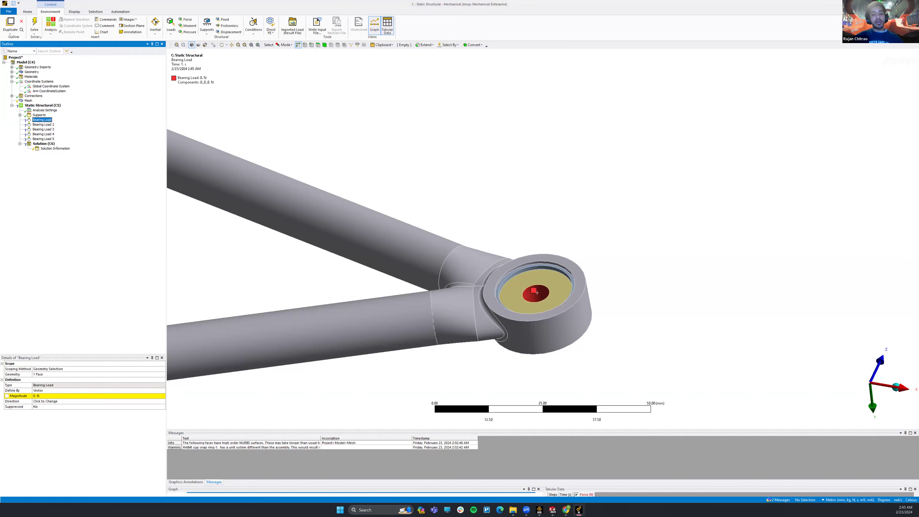
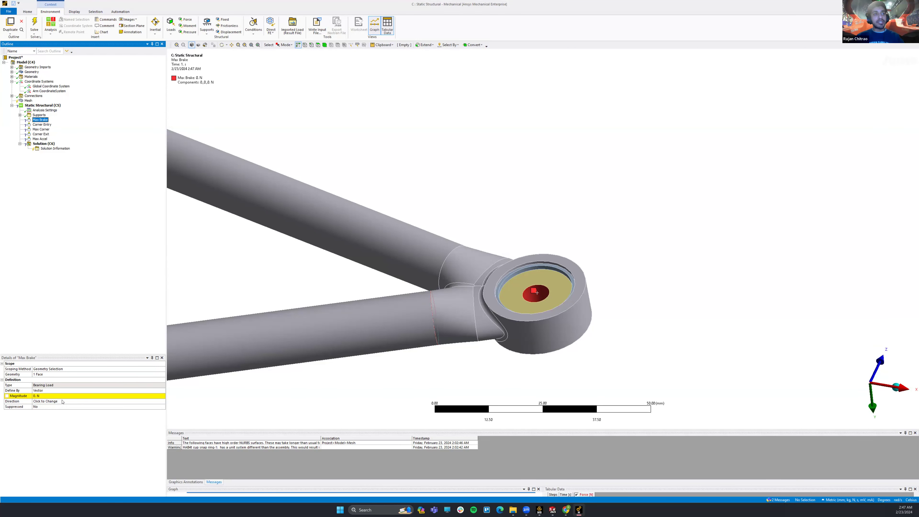
Define the Max Brake bearing load by components in the Arm CoordinateSystem
{"action": "left_click", "coordinate": [83, 389]}
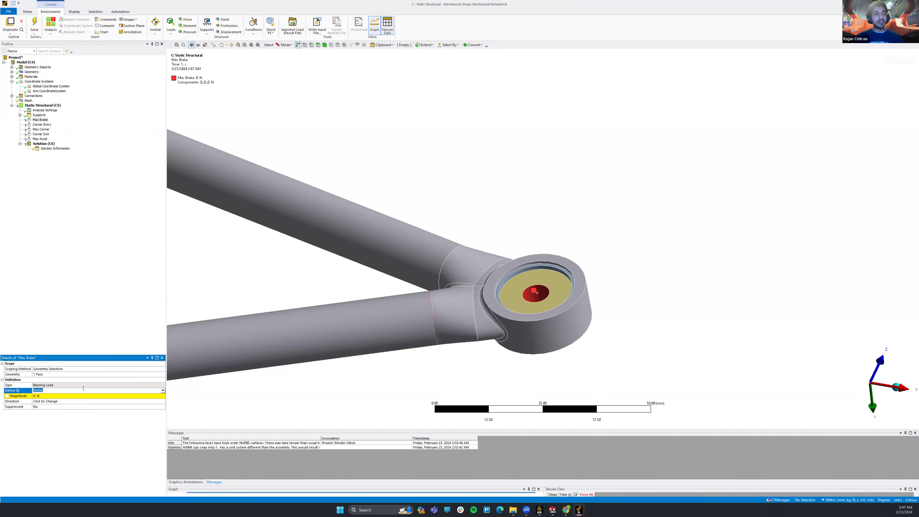
{"action": "left_click", "coordinate": [160, 390]}
{"action": "left_click", "coordinate": [56, 399]}
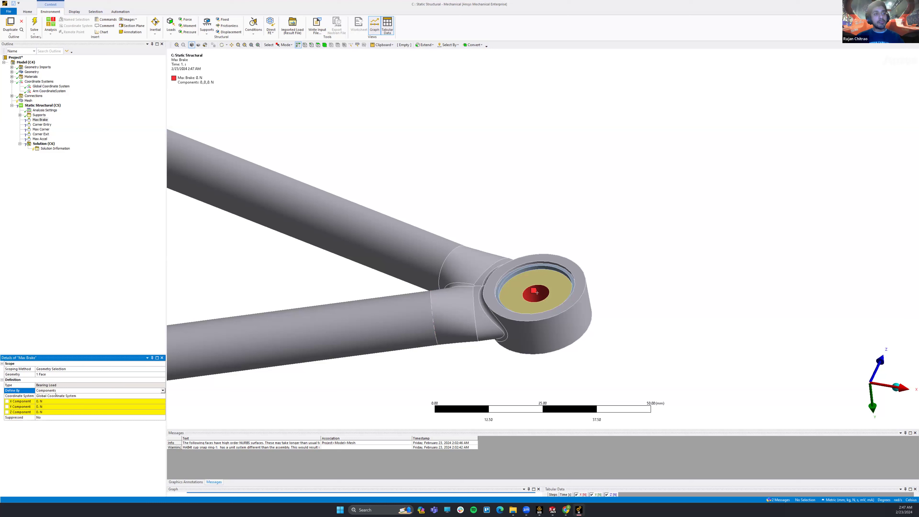
{"action": "left_click", "coordinate": [118, 394]}
{"action": "left_click", "coordinate": [162, 397]}
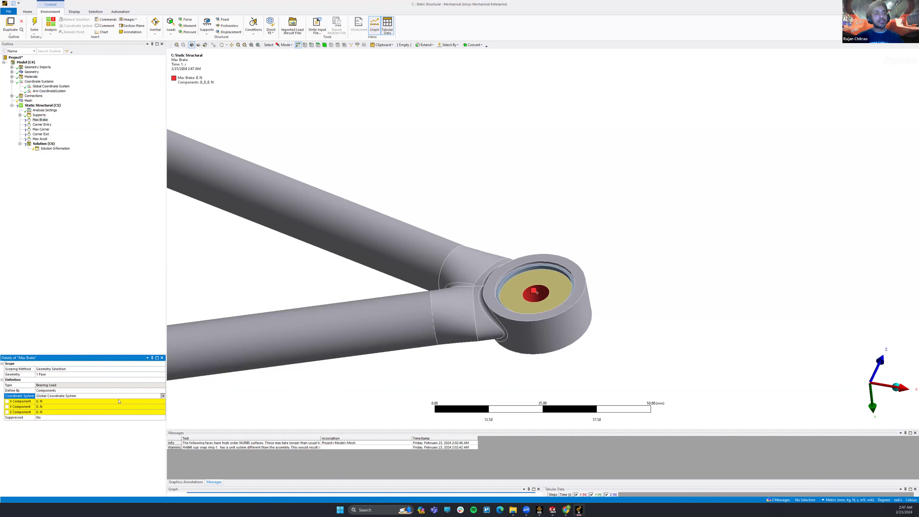
{"action": "left_click", "coordinate": [62, 406]}
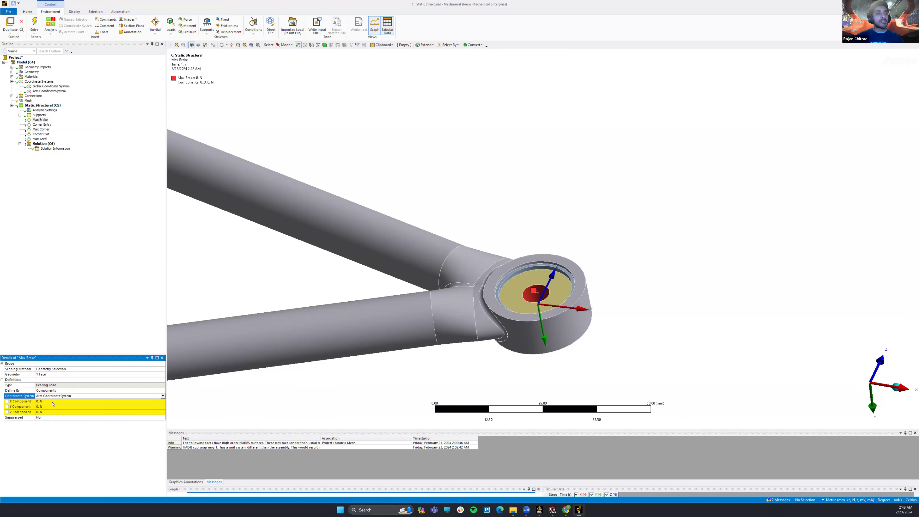
Set the Max Brake load's X and Z components to 10 N each, leaving the Y component at 0 N
{"action": "left_click", "coordinate": [52, 402]}
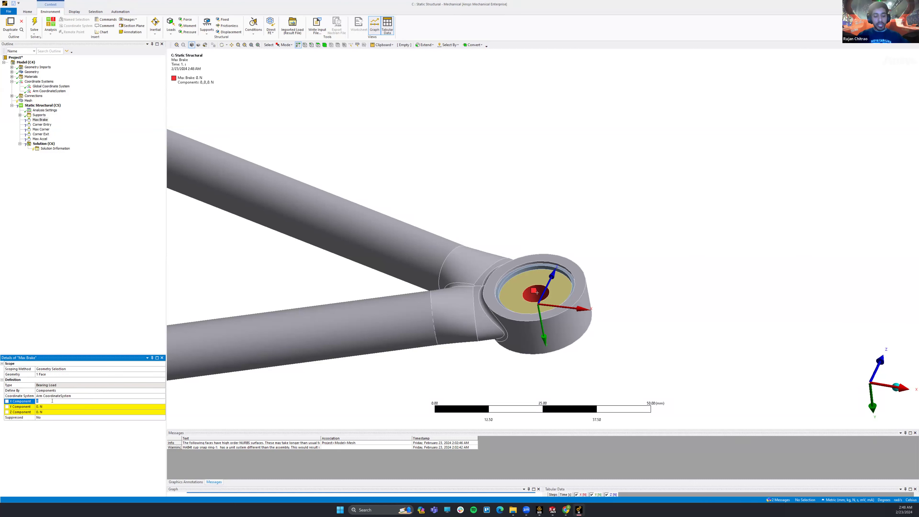
{"action": "type", "text": "10"}
{"action": "key", "text": "Return"}
{"action": "key", "text": "Down"}
{"action": "key", "text": "Down"}
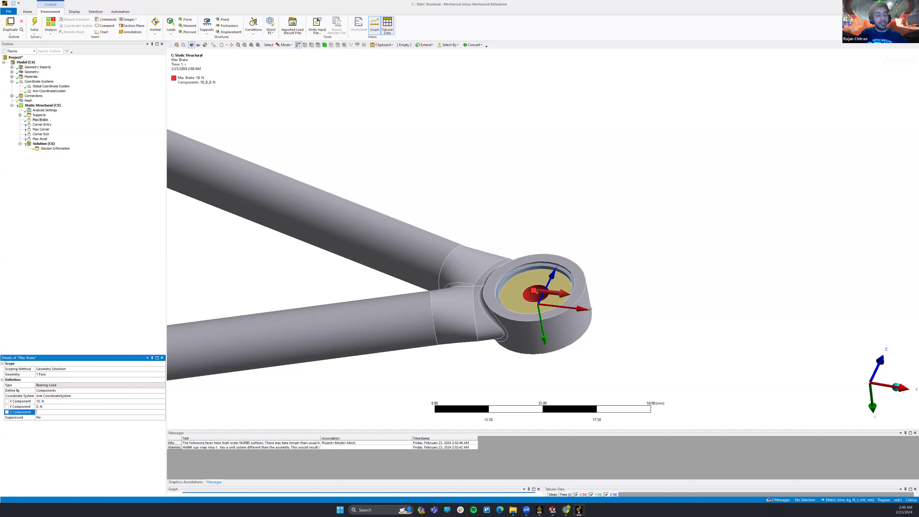
{"action": "type", "text": "10"}
{"action": "key", "text": "Return"}
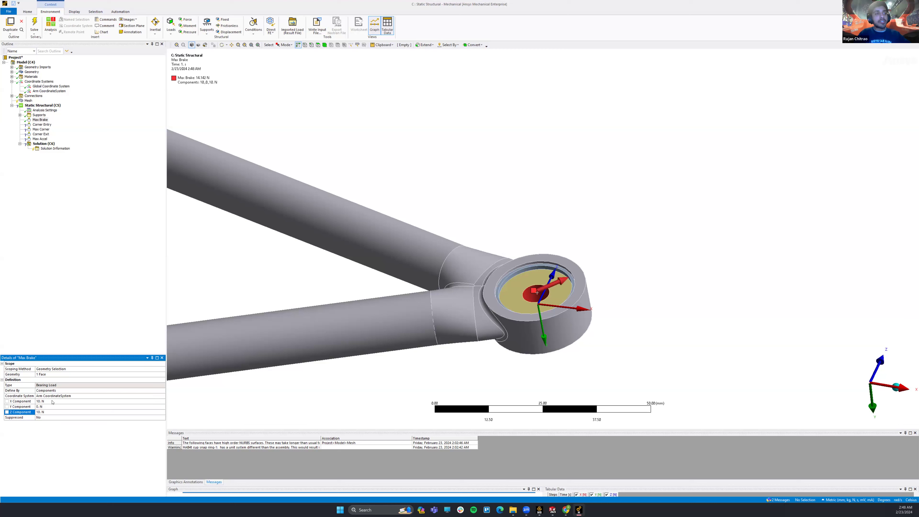
{"action": "left_click", "coordinate": [42, 265]}
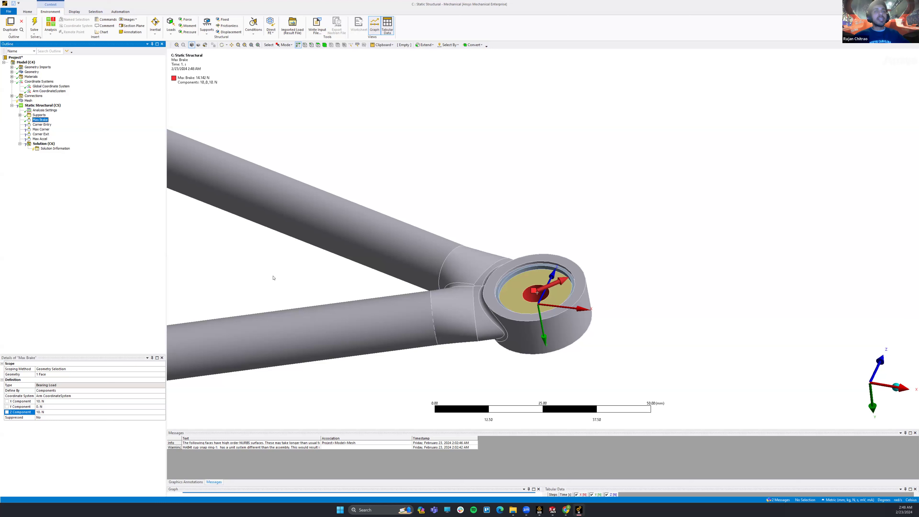
{"action": "mouse_move", "coordinate": [412, 289]}
{"action": "middle_mouse_down"}
{"action": "mouse_move", "coordinate": [543, 287]}
{"action": "mouse_move", "coordinate": [548, 262]}
{"action": "mouse_move", "coordinate": [545, 304]}
{"action": "mouse_move", "coordinate": [556, 322]}
{"action": "mouse_move", "coordinate": [560, 314]}
{"action": "middle_mouse_up"}
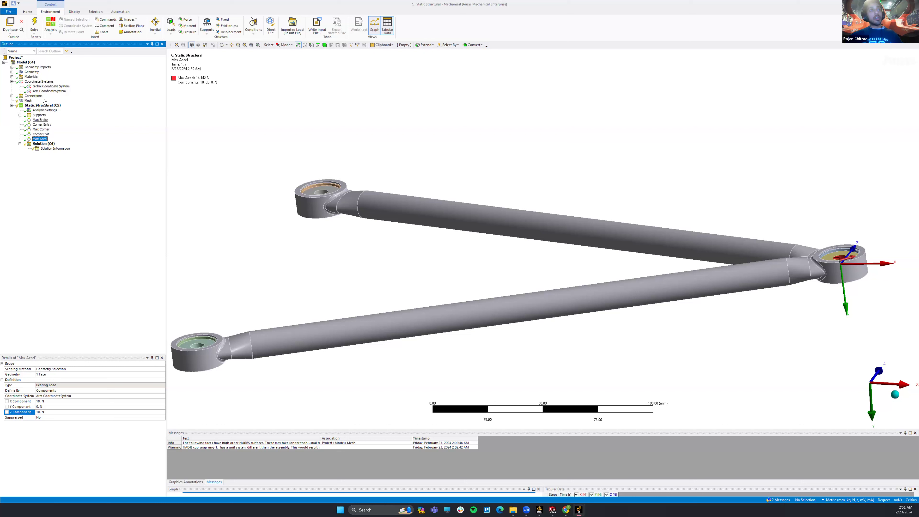
Group the five bearing loads from Max Brake to Max Accel into a folder named Loads and collapse it
{"action": "left_click", "coordinate": [41, 139], "text": "shift"}
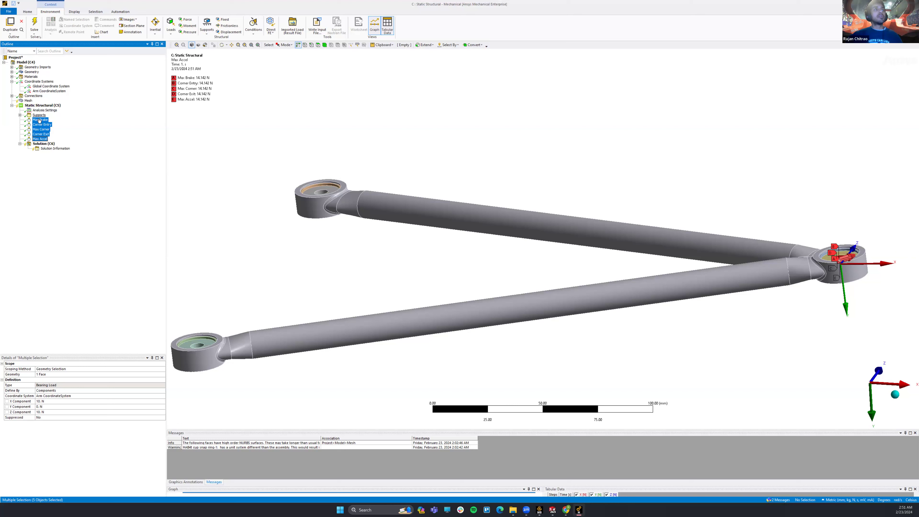
{"action": "left_click", "coordinate": [39, 120]}
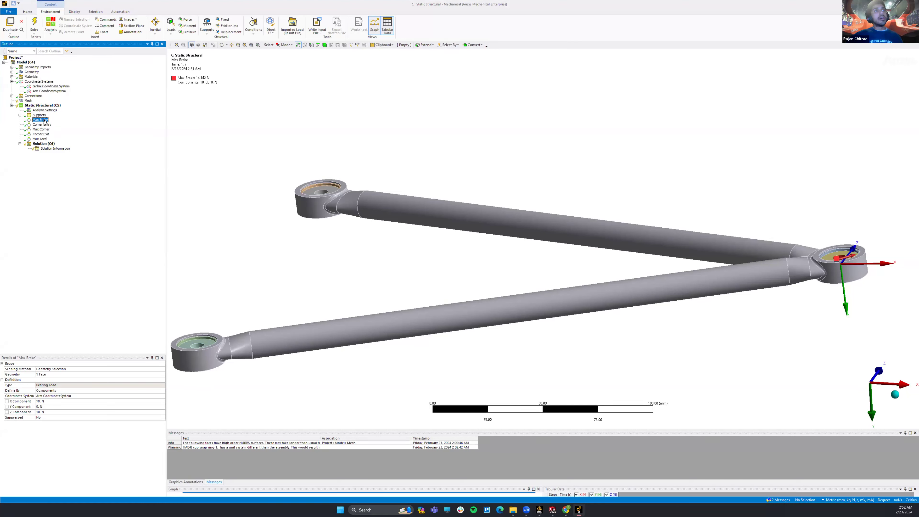
{"action": "left_click", "coordinate": [44, 139], "text": "shift"}
{"action": "key", "text": "ctrl+g"}
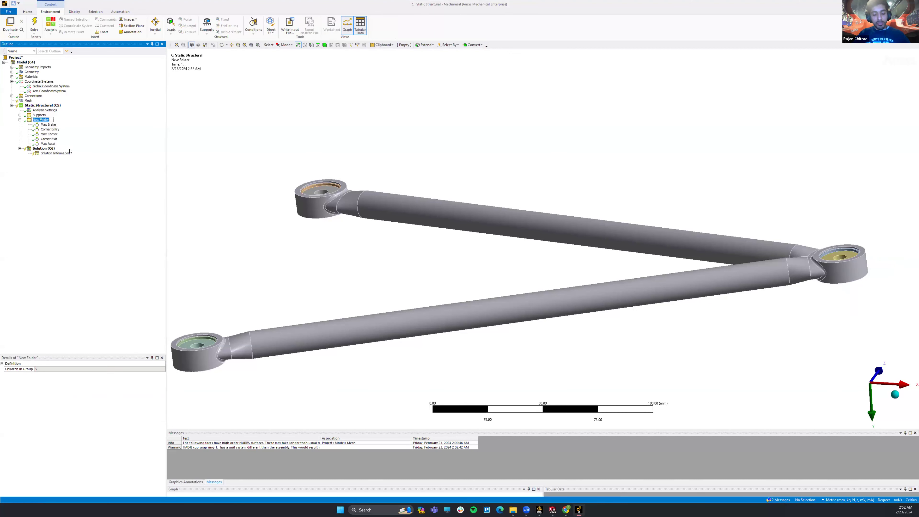
{"action": "type", "text": "Loads"}
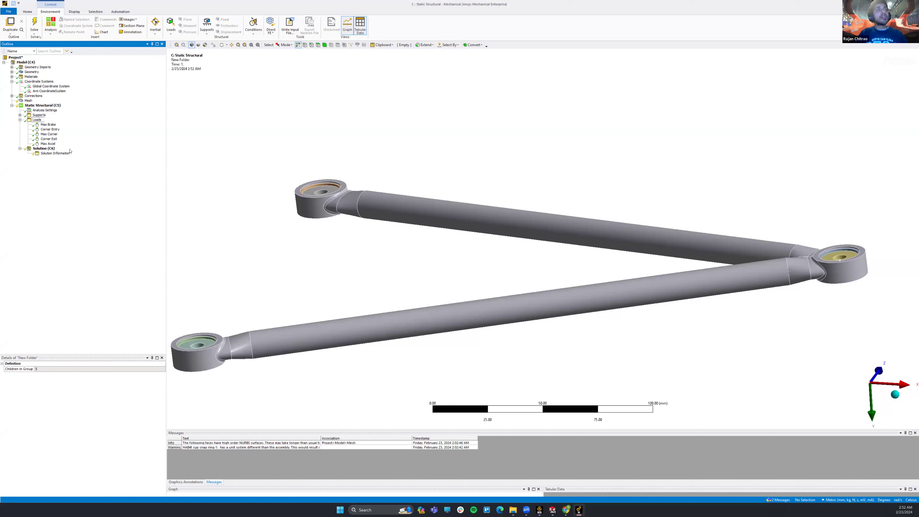
{"action": "key", "text": "Return"}
{"action": "left_click", "coordinate": [19, 119]}
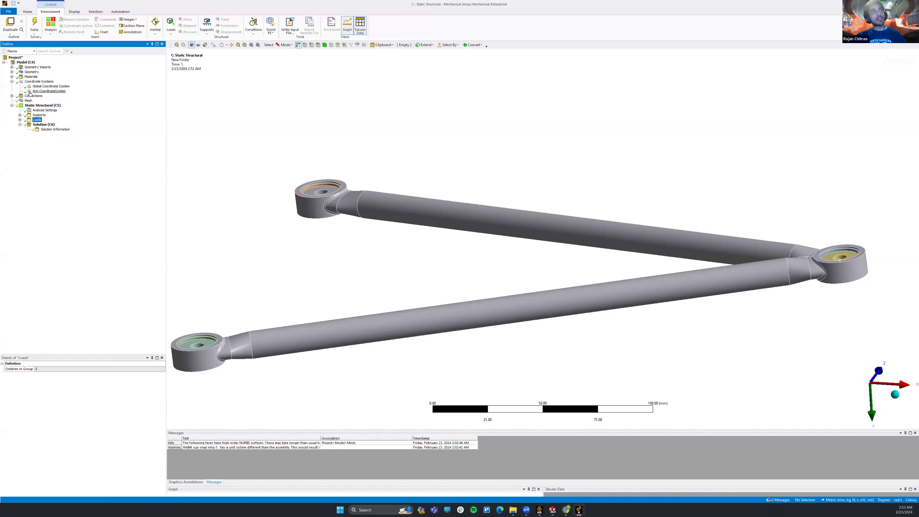
Insert a method control under the mesh
{"action": "left_click", "coordinate": [28, 101]}
{"action": "right_click", "coordinate": [28, 102]}
{"action": "mouse_move", "coordinate": [73, 107]}
{"action": "left_click", "coordinate": [110, 109]}
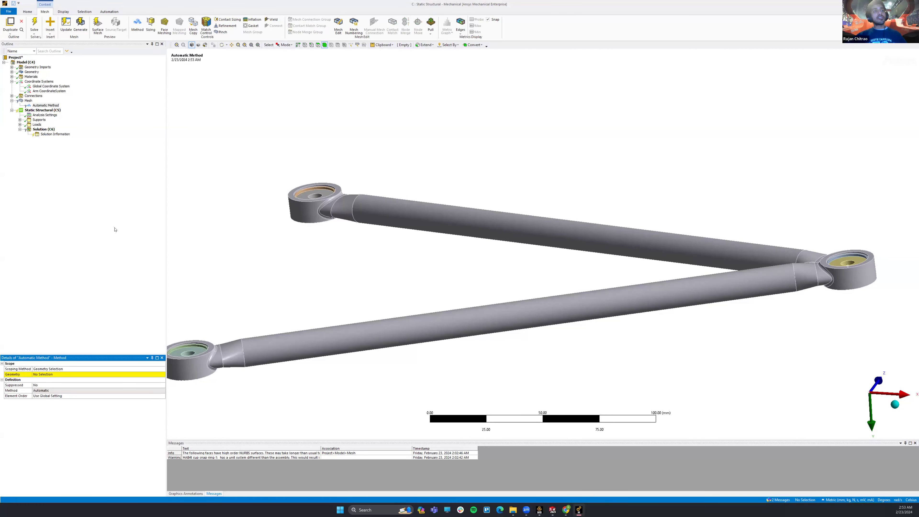
Scope the mesh method to all seven bodies: the control arm, the three bearings and the three snap rings
{"action": "scroll", "coordinate": [421, 234], "scroll_direction": "down", "scroll_amount": 3}
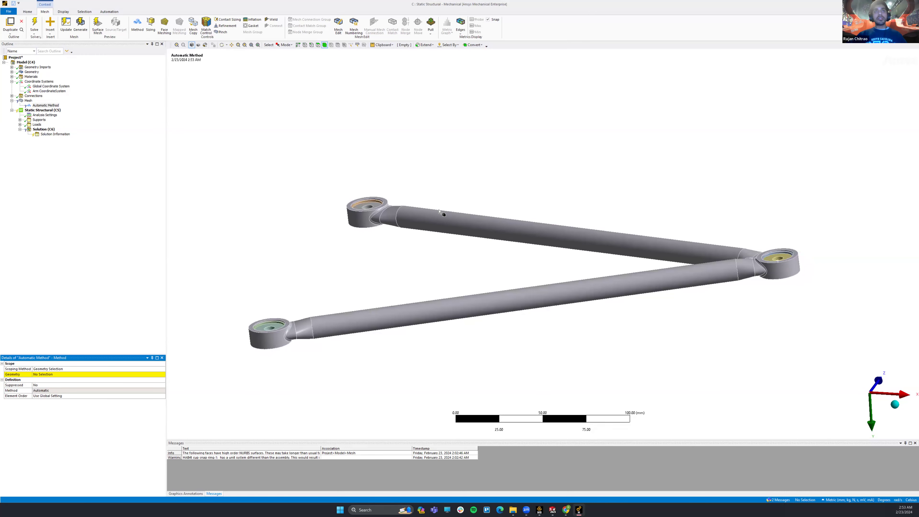
{"action": "left_click", "coordinate": [436, 214]}
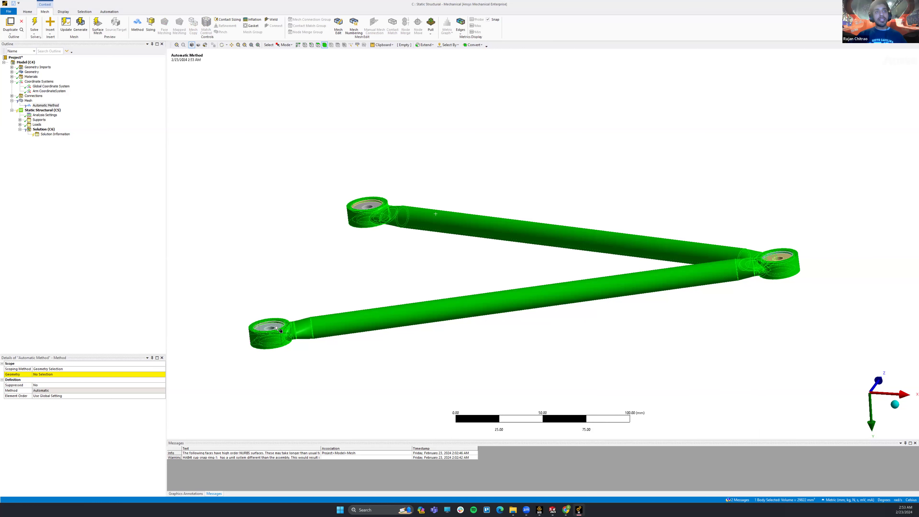
{"action": "left_click", "coordinate": [277, 328], "text": "ctrl"}
{"action": "left_click", "coordinate": [379, 204], "text": "ctrl"}
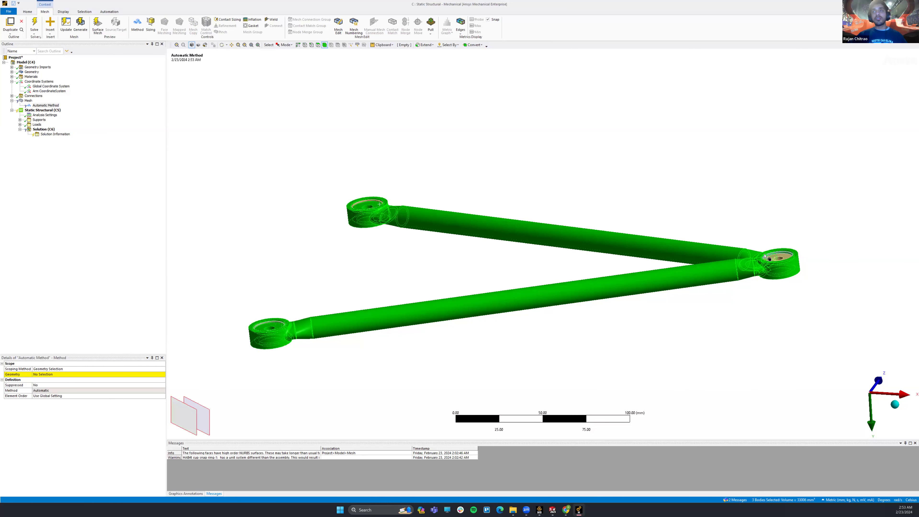
{"action": "left_click", "coordinate": [764, 257], "text": "ctrl"}
{"action": "left_click", "coordinate": [789, 252], "text": "ctrl"}
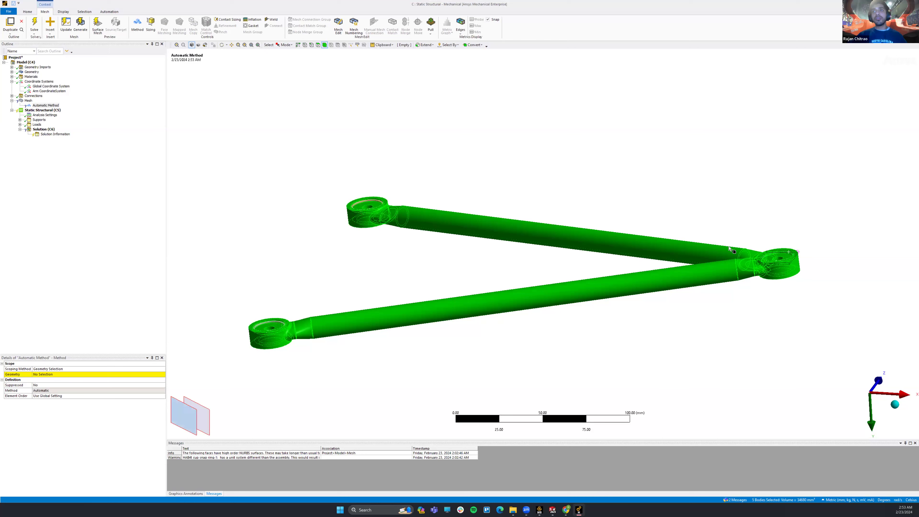
{"action": "left_click", "coordinate": [380, 202], "text": "ctrl"}
{"action": "left_click", "coordinate": [282, 322], "text": "ctrl"}
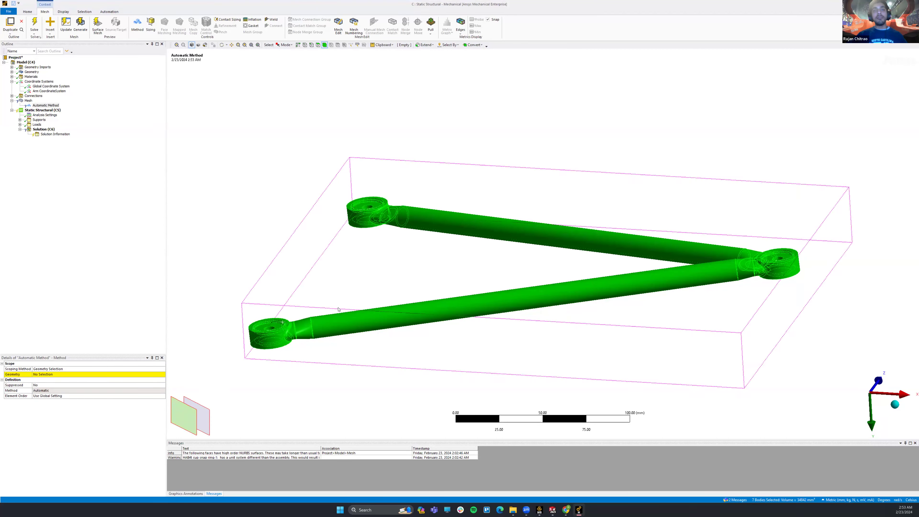
{"action": "middle_click_drag", "start_coordinate": [592, 285], "coordinate": [212, 366]}
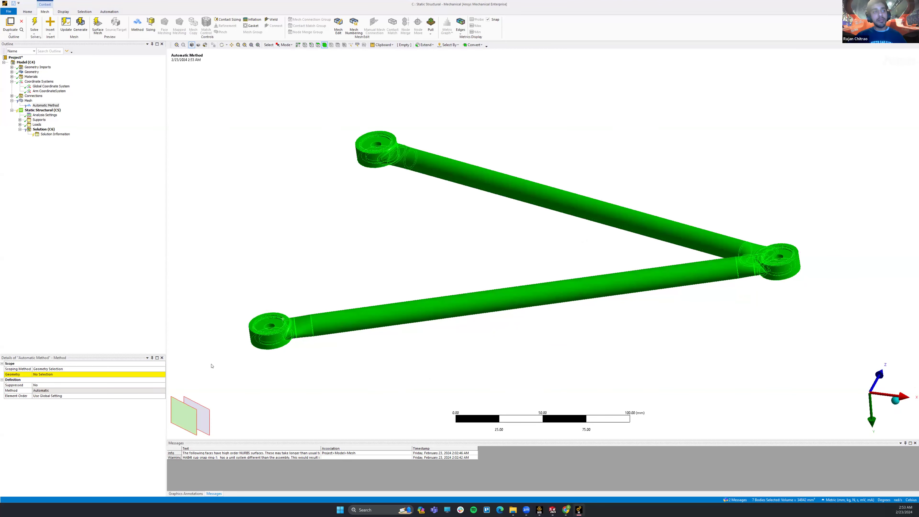
{"action": "left_click", "coordinate": [77, 374]}
{"action": "left_click", "coordinate": [49, 375]}
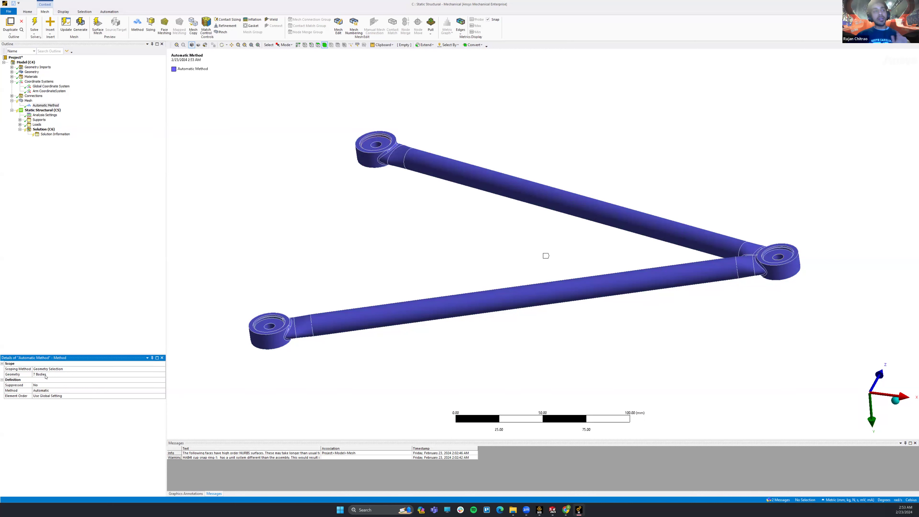
Set the mesh method to Tetrahedrons with Quadratic element order
{"action": "left_click", "coordinate": [67, 391]}
{"action": "left_click", "coordinate": [163, 391]}
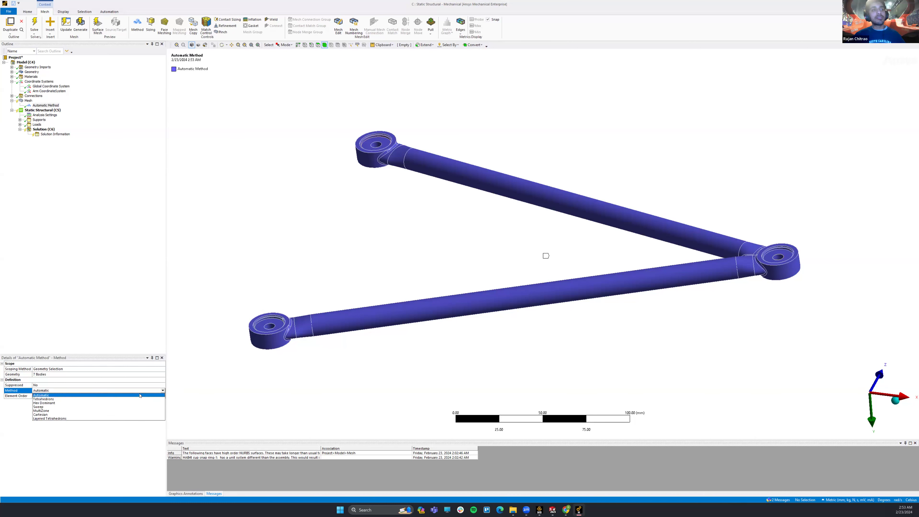
{"action": "left_click", "coordinate": [45, 399]}
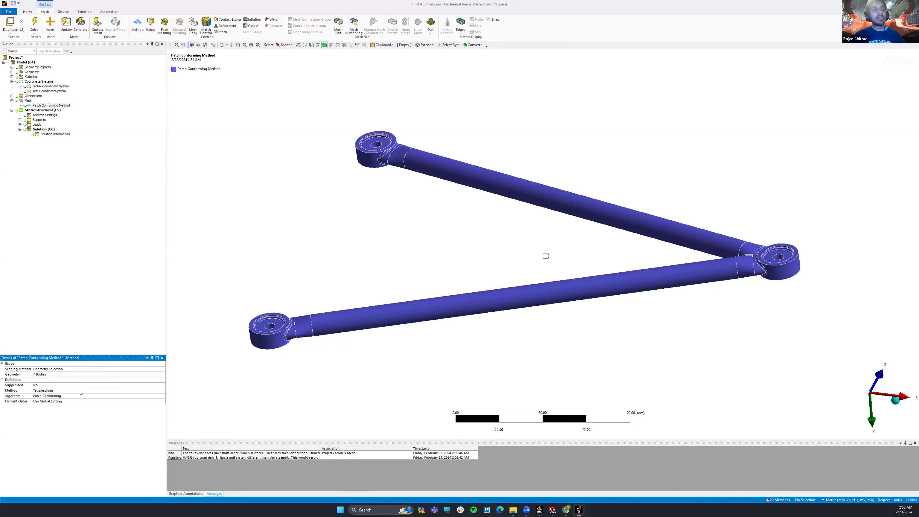
{"action": "left_click", "coordinate": [61, 401]}
{"action": "left_click", "coordinate": [69, 401]}
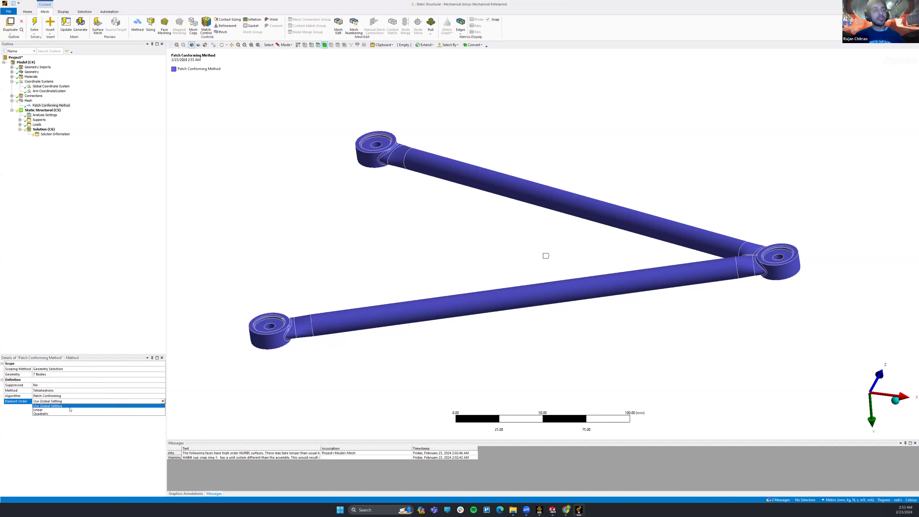
{"action": "left_click", "coordinate": [69, 414]}
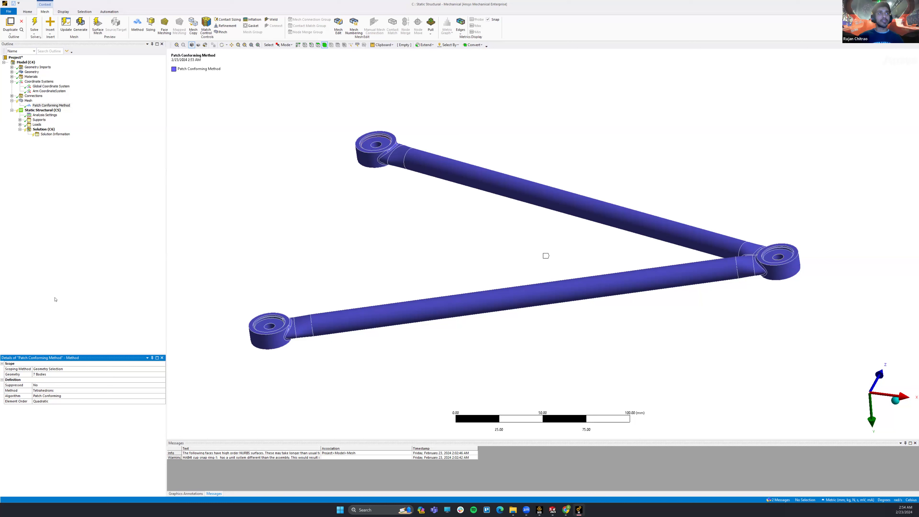
{"action": "left_click", "coordinate": [55, 184]}
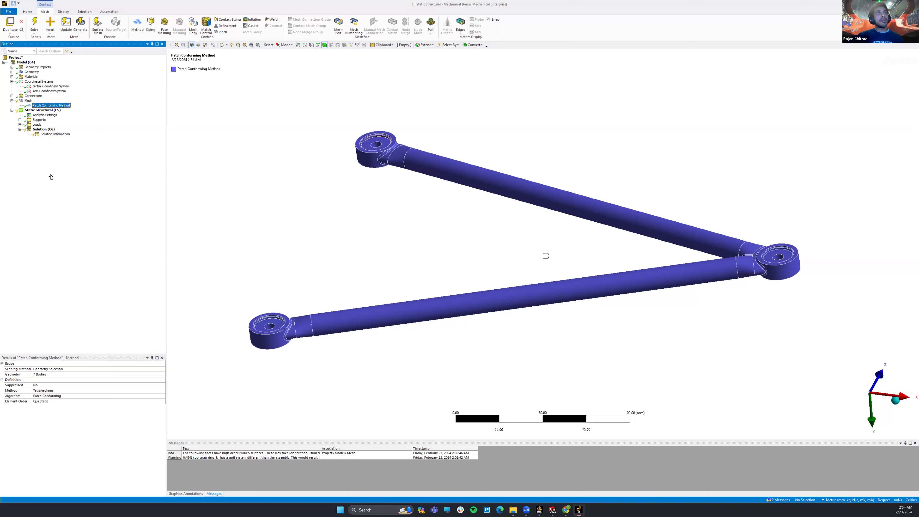
Add a mesh sizing scoped to the control arm body with an element size of 2 mm
{"action": "right_click", "coordinate": [29, 101]}
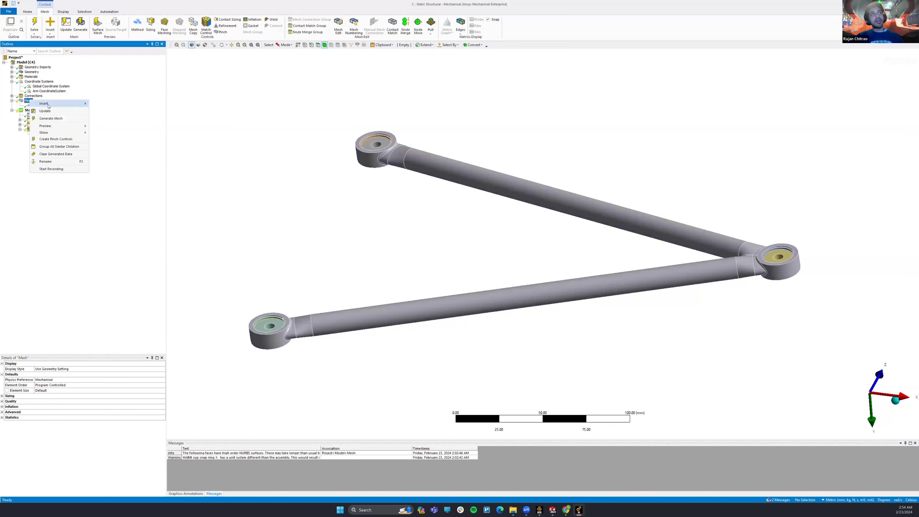
{"action": "mouse_move", "coordinate": [73, 104]}
{"action": "left_click", "coordinate": [109, 111]}
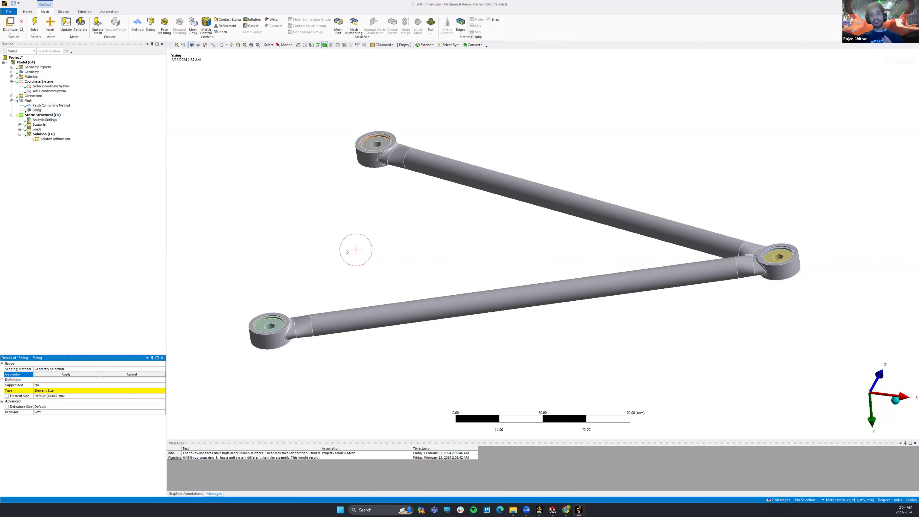
{"action": "left_click", "coordinate": [421, 314]}
{"action": "left_click", "coordinate": [67, 375]}
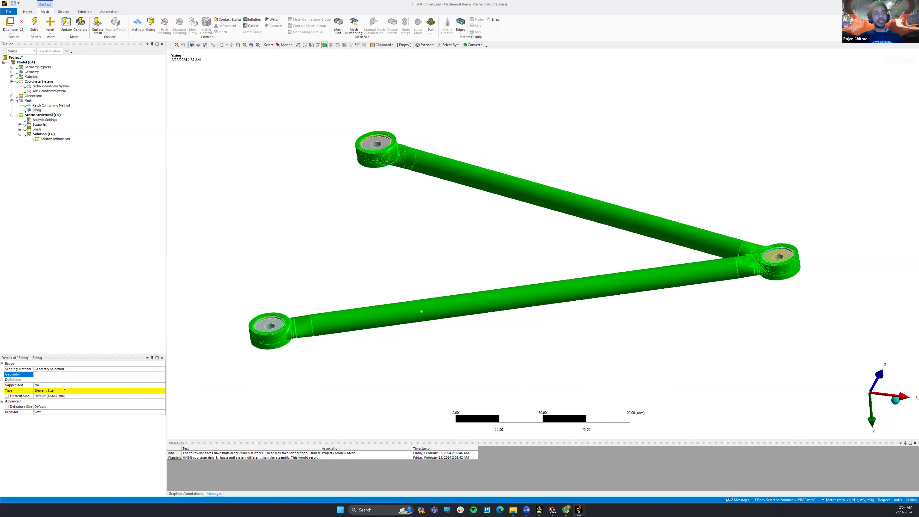
{"action": "left_click", "coordinate": [49, 396]}
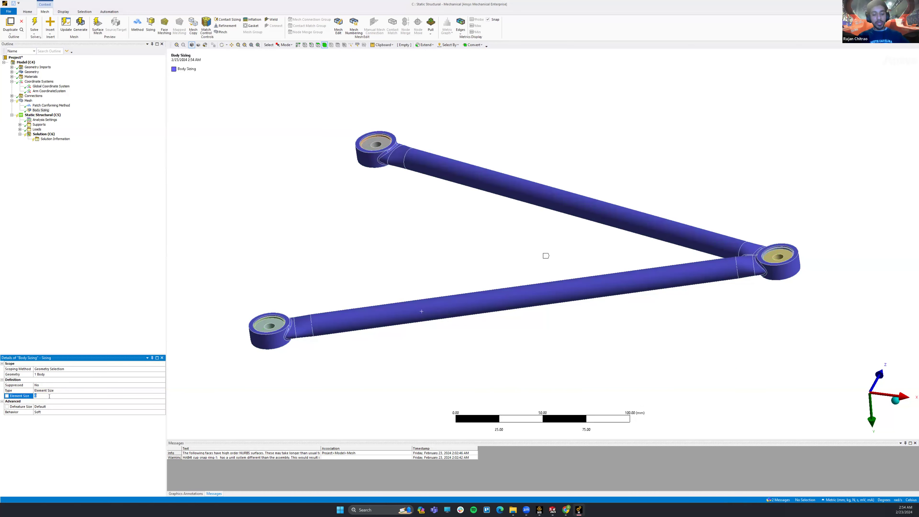
{"action": "type", "text": "2"}
{"action": "key", "text": "Return"}
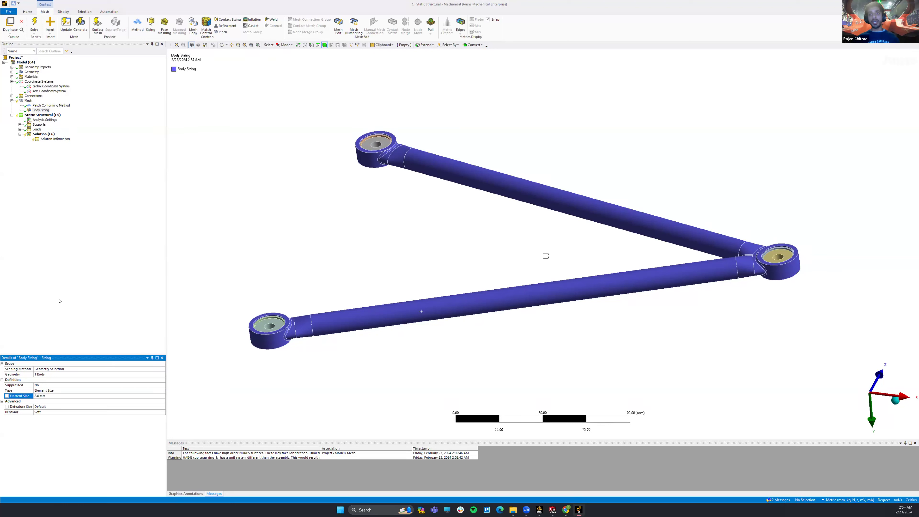
Rename the control arm's body sizing as Tube Mesh
{"action": "left_click", "coordinate": [40, 110]}
{"action": "key", "text": "F2"}
{"action": "type", "text": "Tube Mesh"}
{"action": "key", "text": "Return"}
Add a mesh sizing scoped to the three bearing bodies with an element size of 2 mm
{"action": "left_click", "coordinate": [150, 24]}
{"action": "left_click", "coordinate": [270, 321]}
{"action": "left_click", "coordinate": [380, 141], "text": "ctrl"}
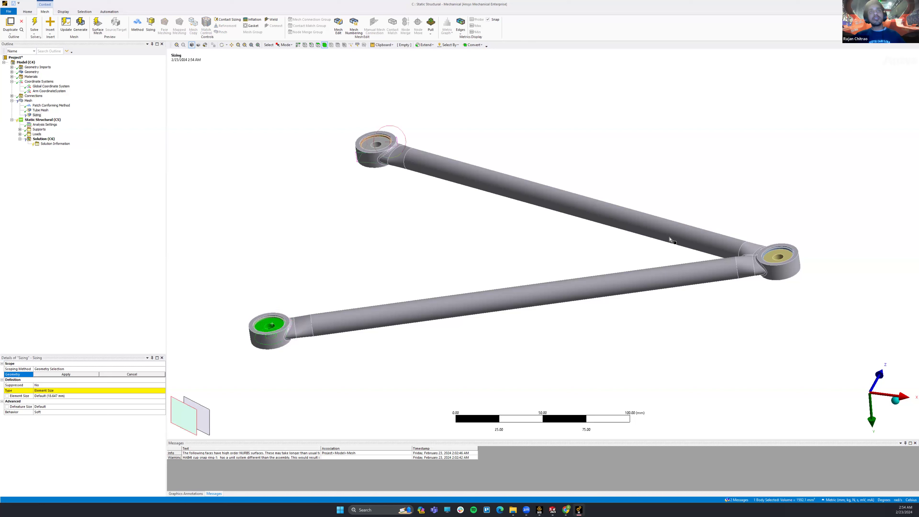
{"action": "left_click", "coordinate": [780, 255], "text": "ctrl"}
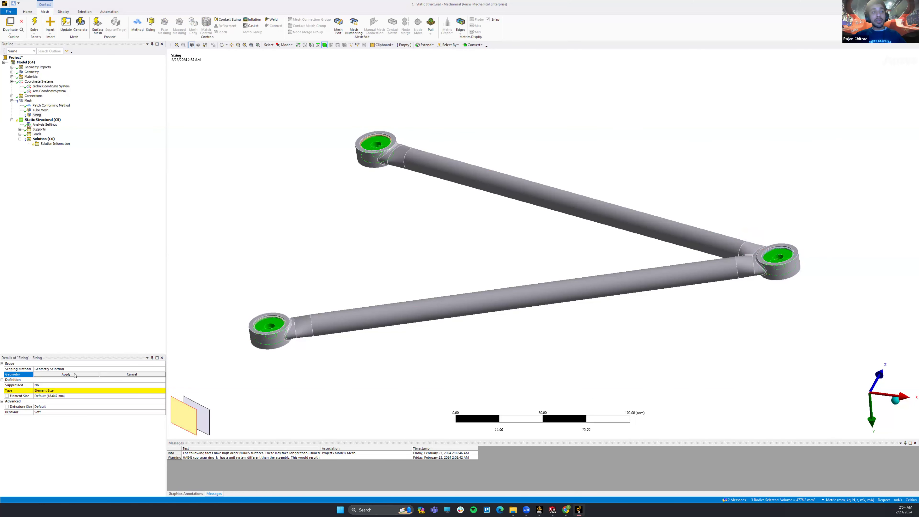
{"action": "left_click", "coordinate": [66, 374]}
{"action": "left_click", "coordinate": [59, 390]}
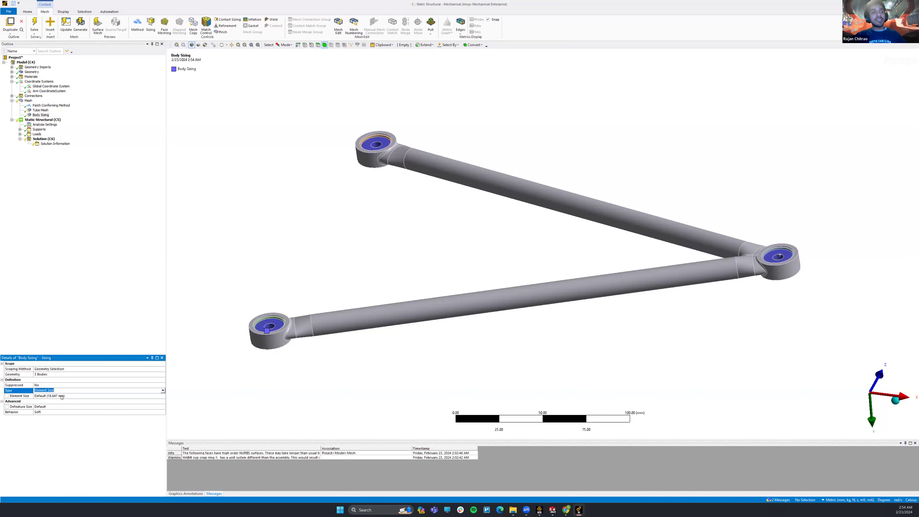
{"action": "left_click", "coordinate": [62, 396]}
{"action": "key", "text": "Return"}
Rename the bearings' body sizing as Bearing Mesh
{"action": "left_click", "coordinate": [73, 288]}
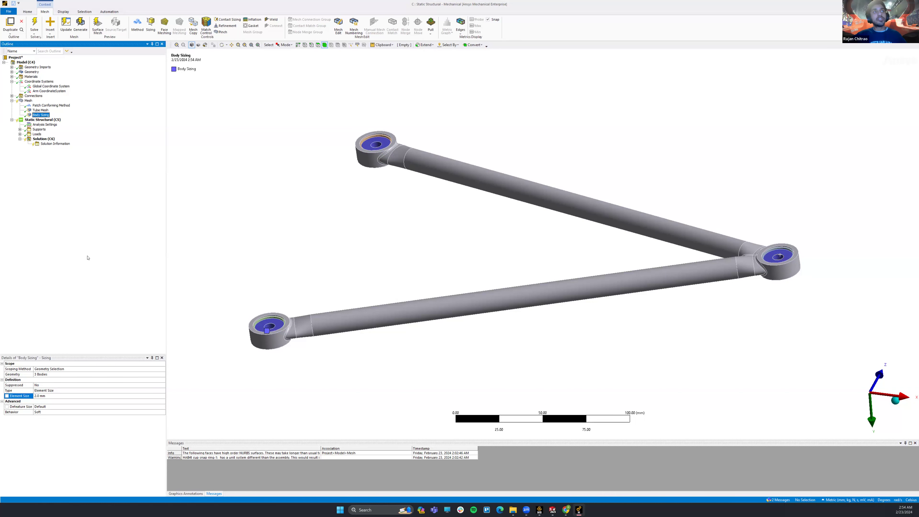
{"action": "key", "text": "F2"}
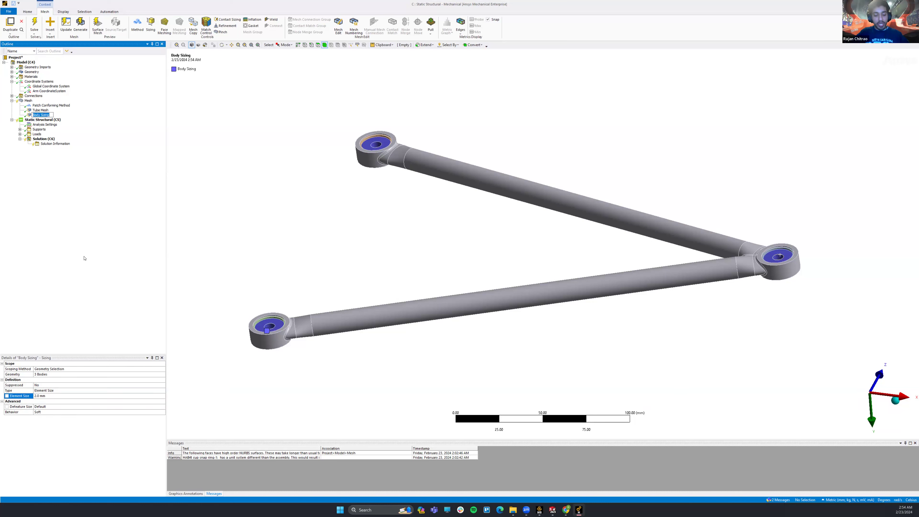
{"action": "type", "text": "Bearing Mesh"}
{"action": "key", "text": "Return"}
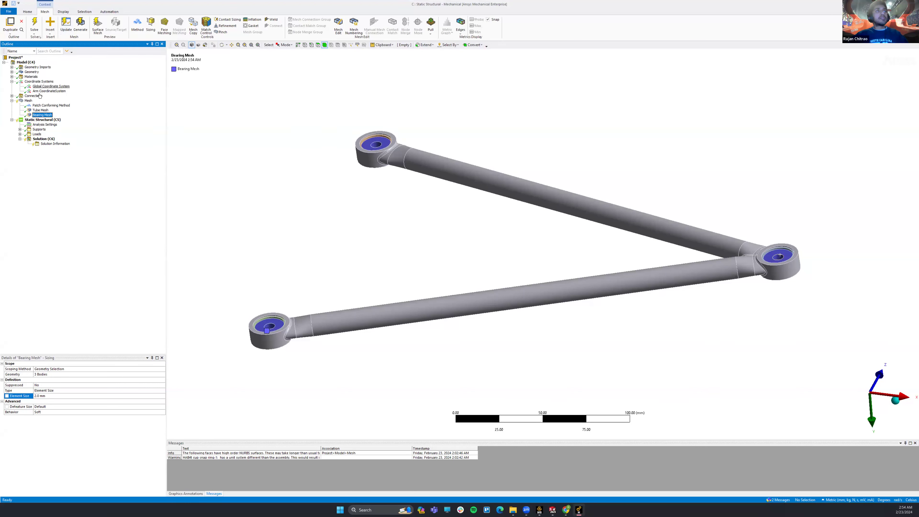
Add a mesh sizing scoped to the three snap ring bodies with an element size of 1 mm
{"action": "right_click", "coordinate": [26, 102]}
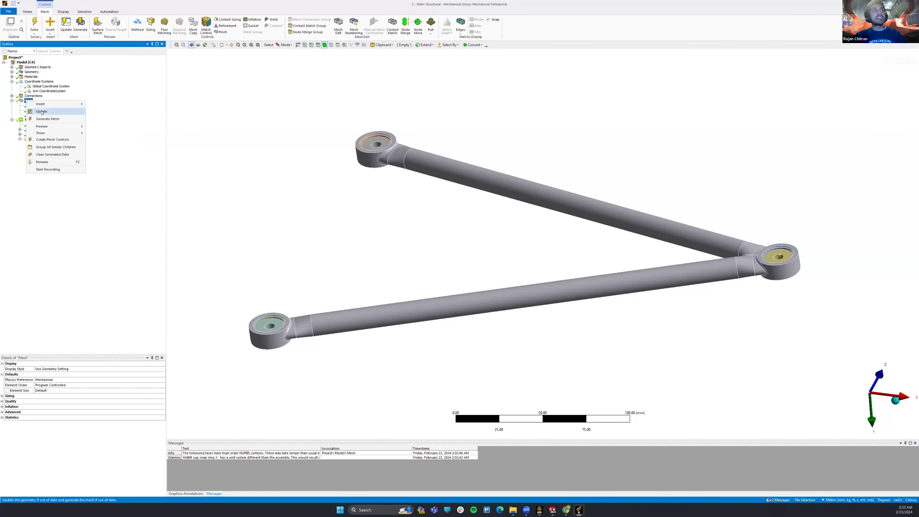
{"action": "mouse_move", "coordinate": [52, 105]}
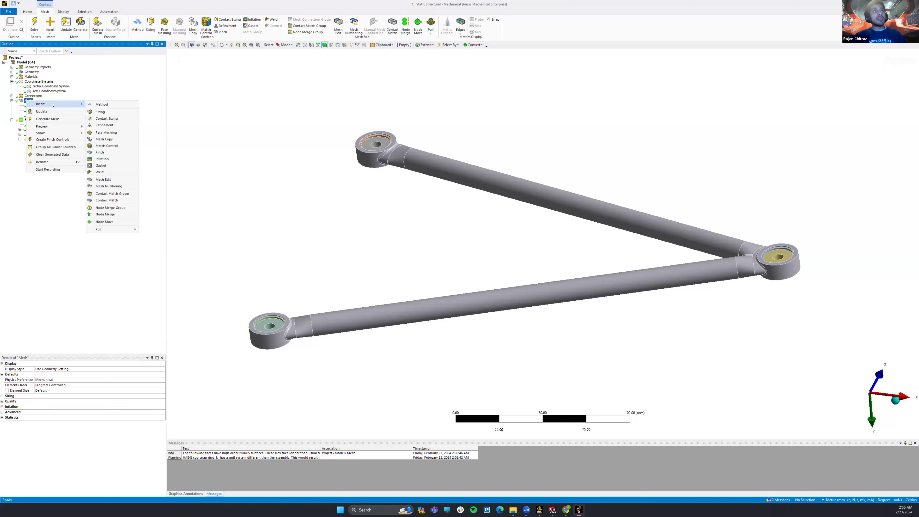
{"action": "left_click", "coordinate": [109, 111]}
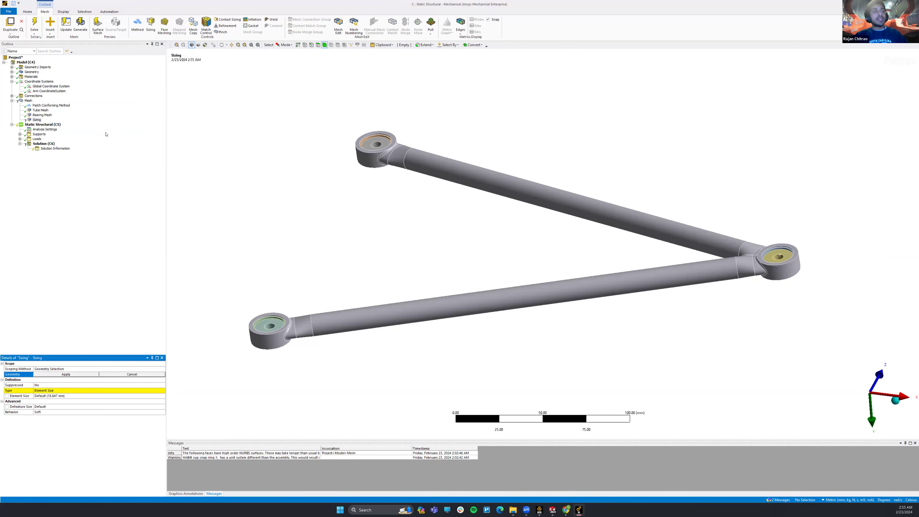
{"action": "left_click", "coordinate": [284, 321]}
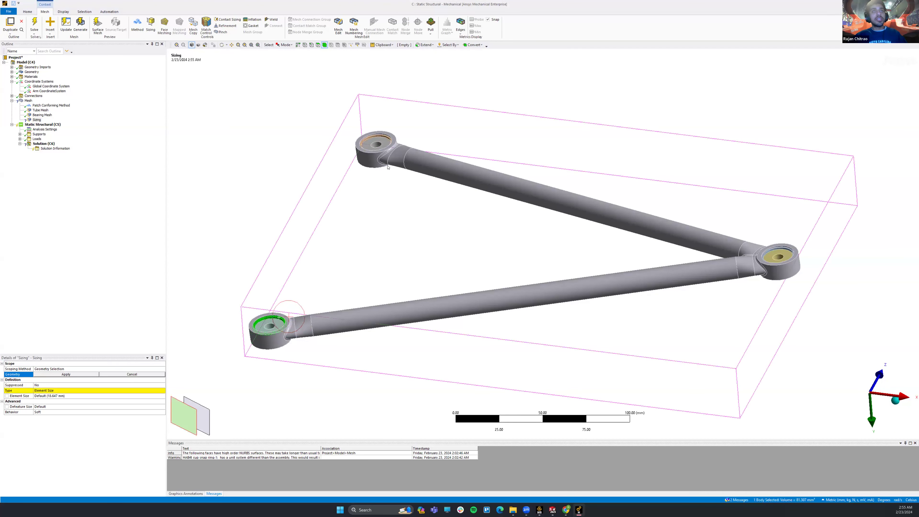
{"action": "left_click", "coordinate": [397, 147], "text": "ctrl"}
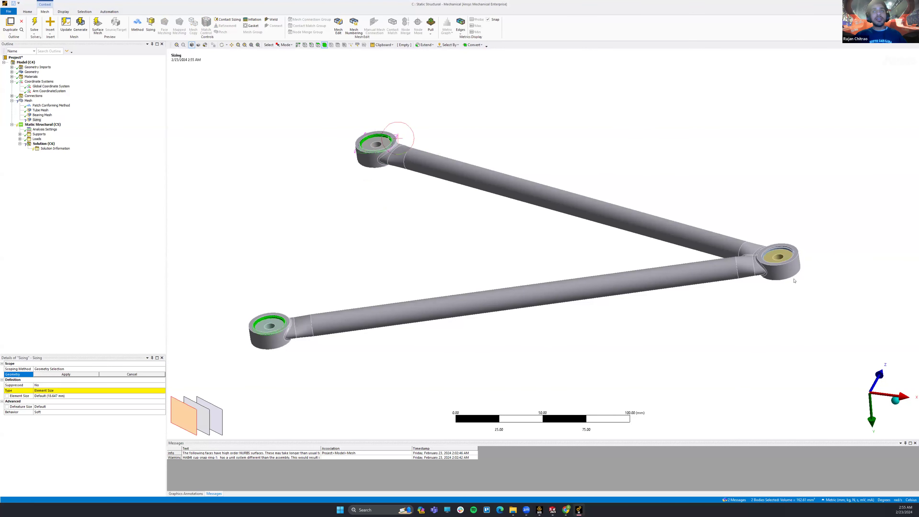
{"action": "left_click", "coordinate": [788, 251], "text": "ctrl"}
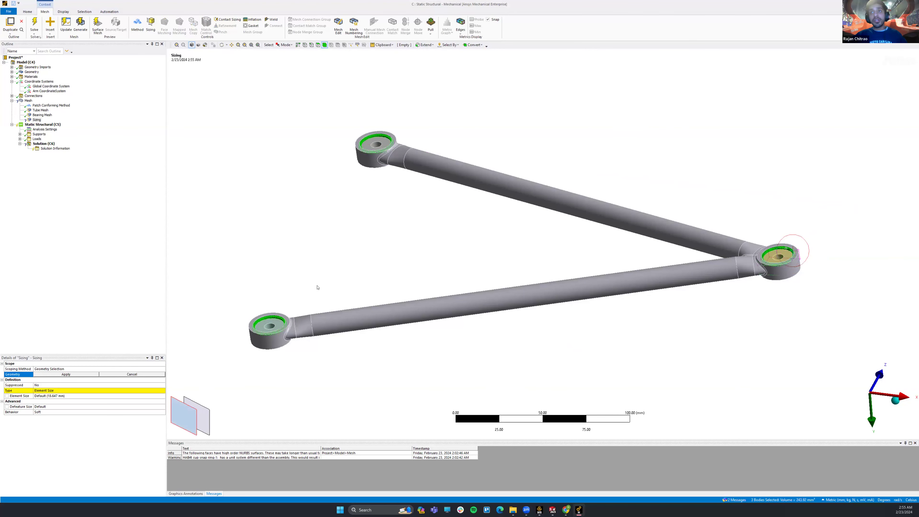
{"action": "left_click", "coordinate": [66, 374]}
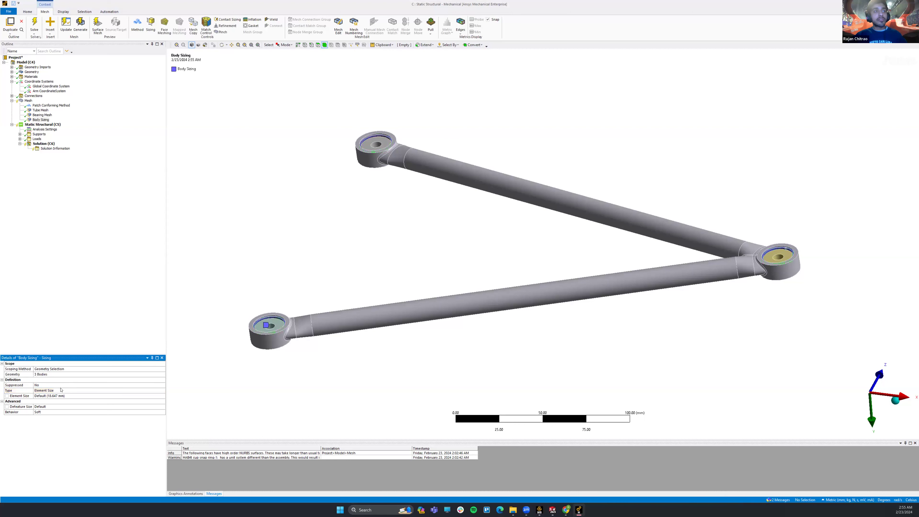
{"action": "left_click", "coordinate": [56, 395]}
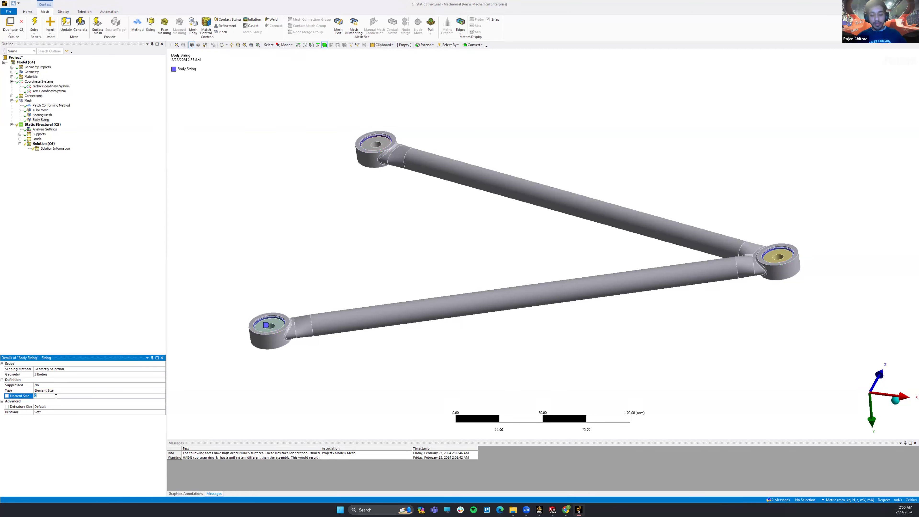
{"action": "type", "text": "1"}
{"action": "key", "text": "Return"}
Rename the snap rings' body sizing as Snap Ring Mesh
{"action": "left_click", "coordinate": [94, 285]}
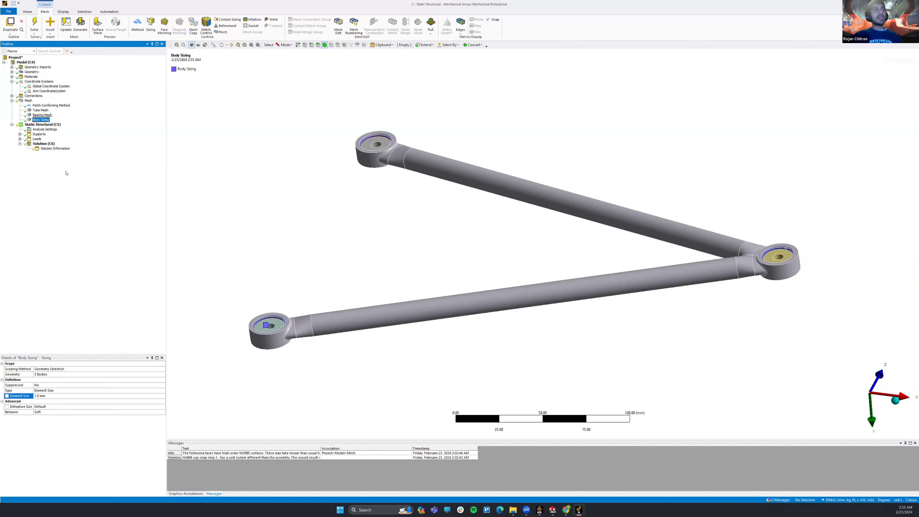
{"action": "key", "text": "F2"}
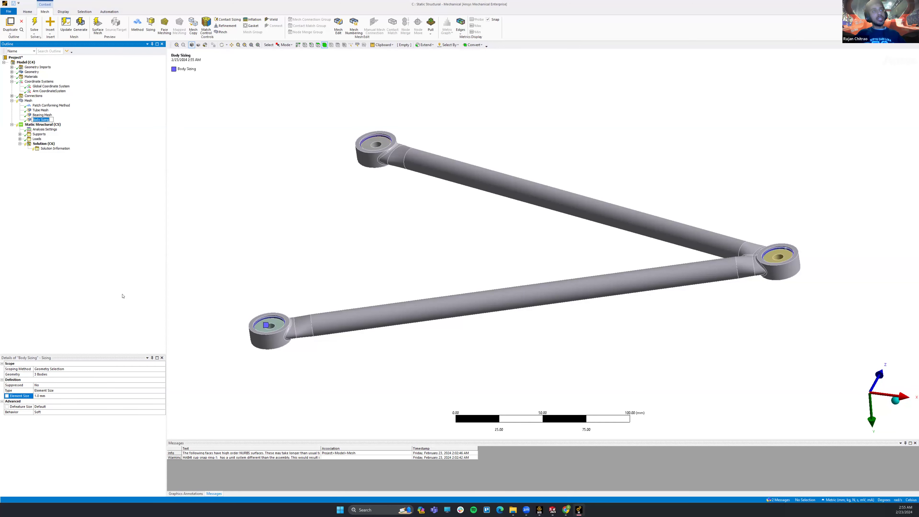
{"action": "type", "text": "Snap"}
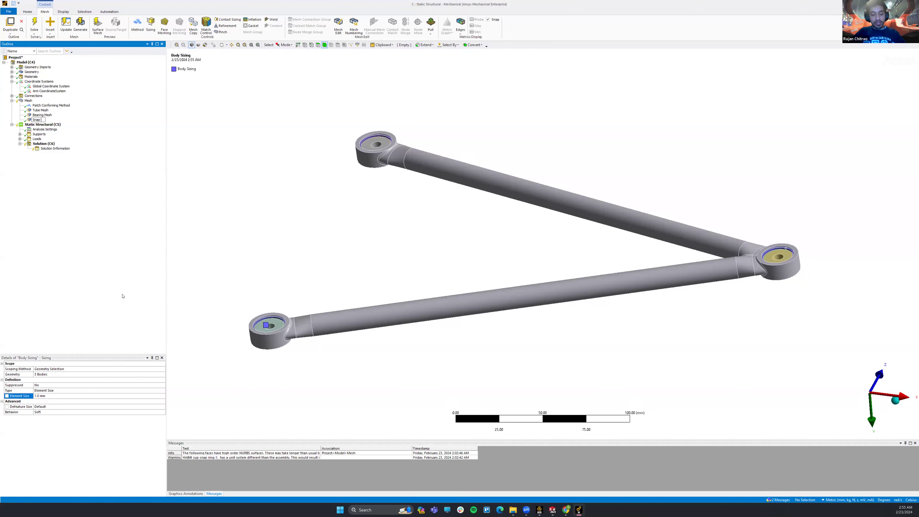
{"action": "type", "text": " Ring Mesh"}
{"action": "key", "text": "Return"}
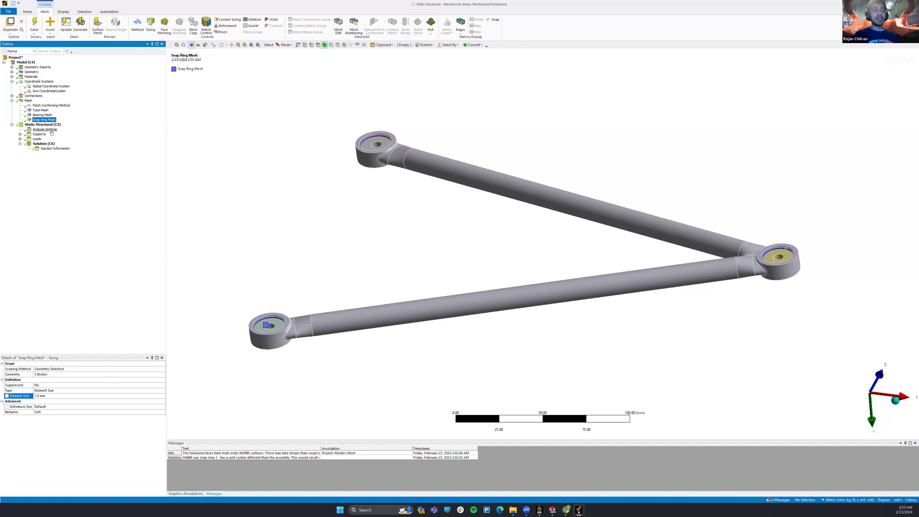
Add directional deformation and total deformation results for all bodies to the solution
{"action": "left_click", "coordinate": [41, 144]}
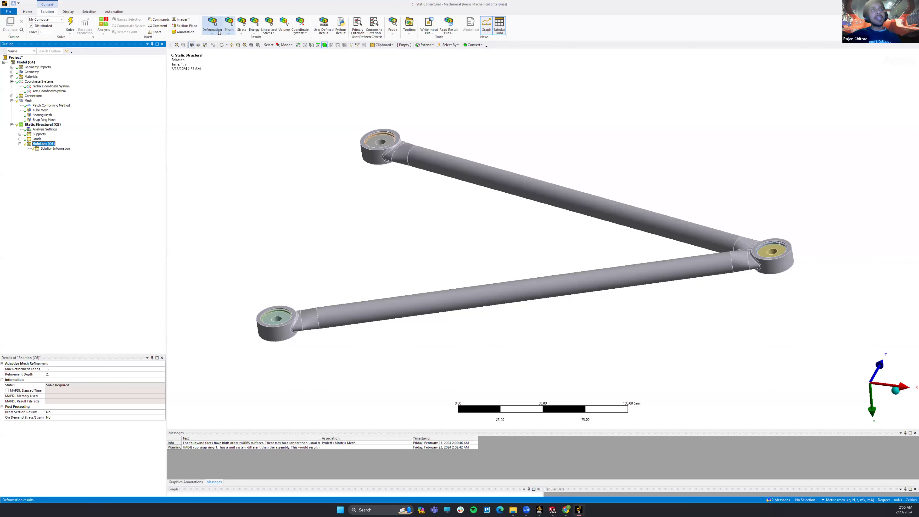
{"action": "left_click", "coordinate": [219, 33]}
{"action": "left_click", "coordinate": [222, 46]}
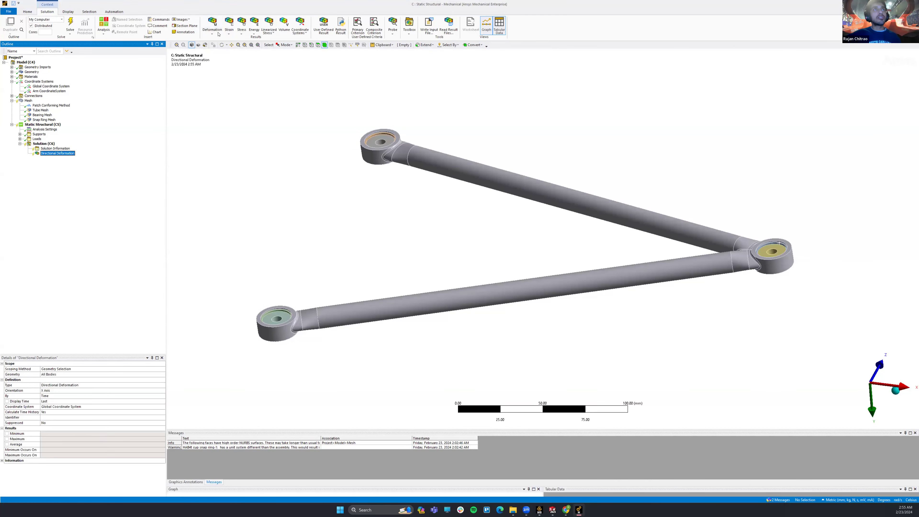
{"action": "left_click", "coordinate": [219, 34]}
{"action": "left_click", "coordinate": [224, 40]}
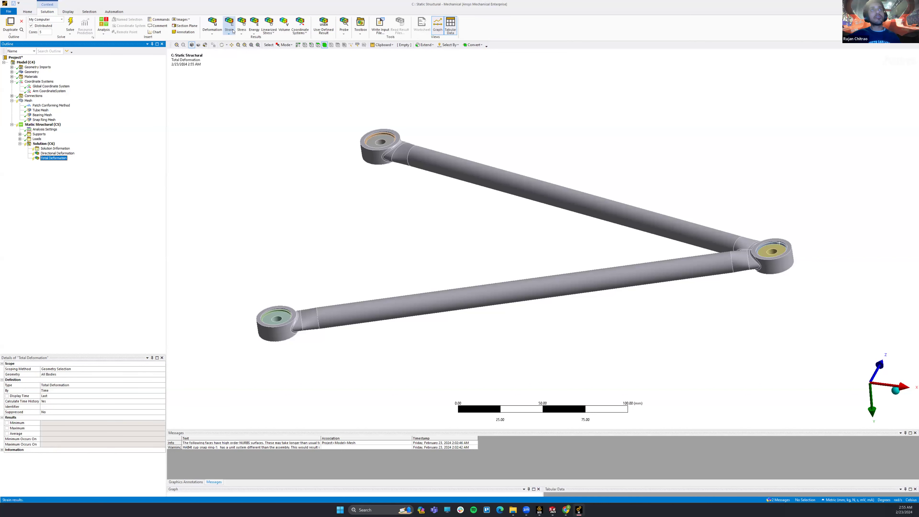
Add equivalent elastic strain and equivalent (von-Mises) stress results for all bodies to the solution
{"action": "left_click", "coordinate": [232, 32]}
{"action": "left_click", "coordinate": [237, 40]}
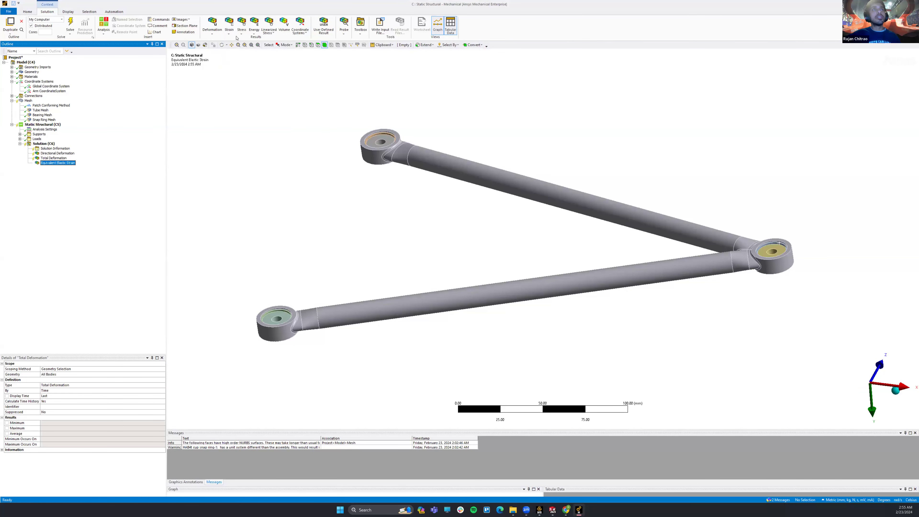
{"action": "left_click", "coordinate": [242, 32]}
{"action": "left_click", "coordinate": [246, 40]}
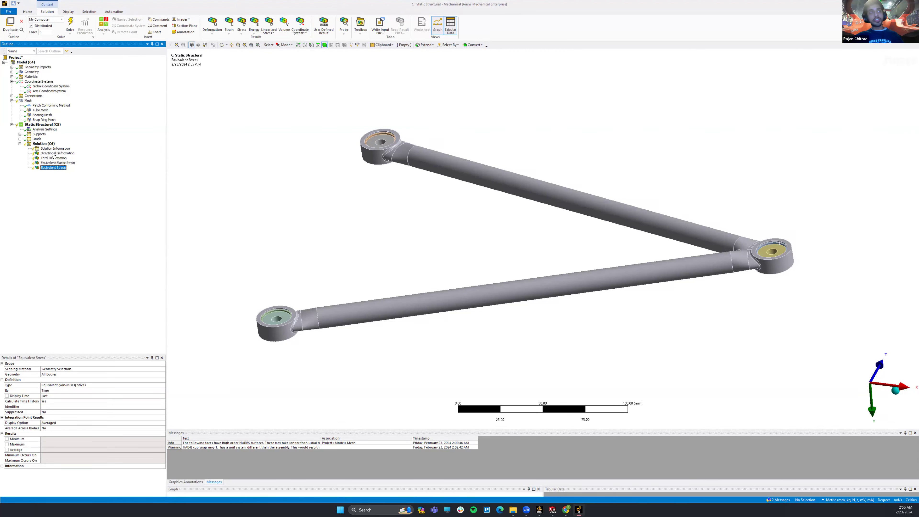
Show the solver output in the solution information and check the computer's CPU performance and core count in Task Manager
{"action": "left_click", "coordinate": [55, 148]}
{"action": "key", "text": "ctrl+shift+Escape"}
{"action": "left_click", "coordinate": [364, 154]}
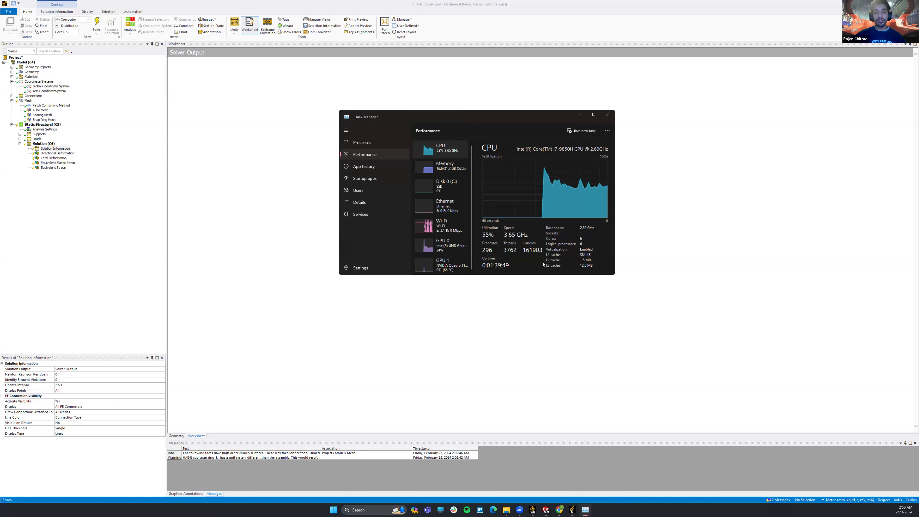
{"action": "left_click", "coordinate": [608, 114]}
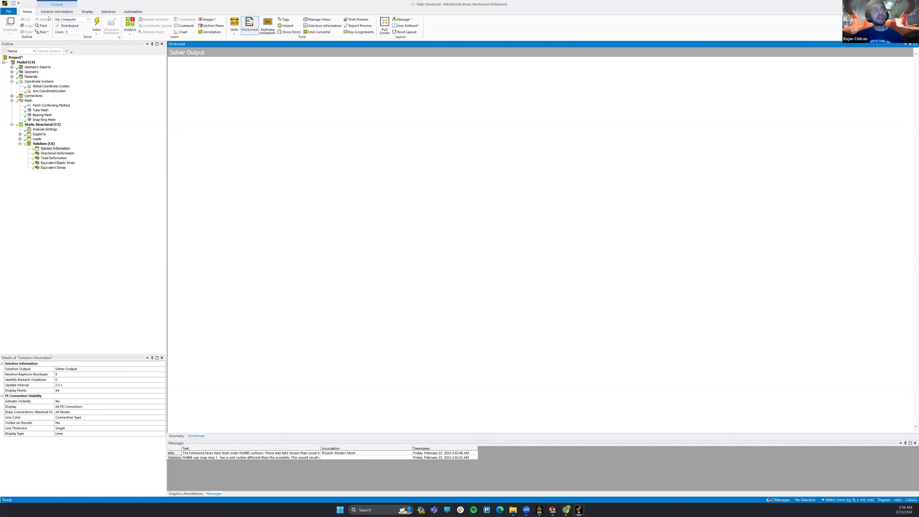
Check the number of solver cores and solve the static structural analysis on the local computer
{"action": "left_click", "coordinate": [71, 32]}
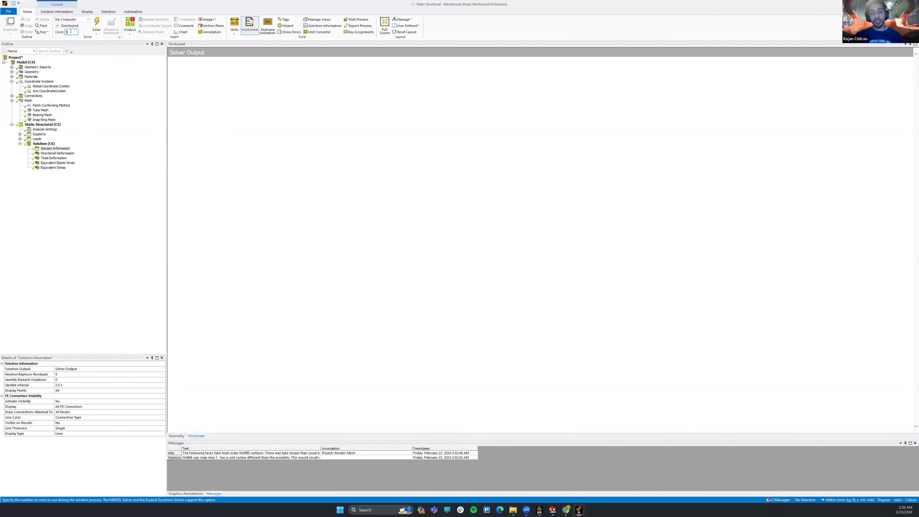
{"action": "left_click", "coordinate": [221, 134]}
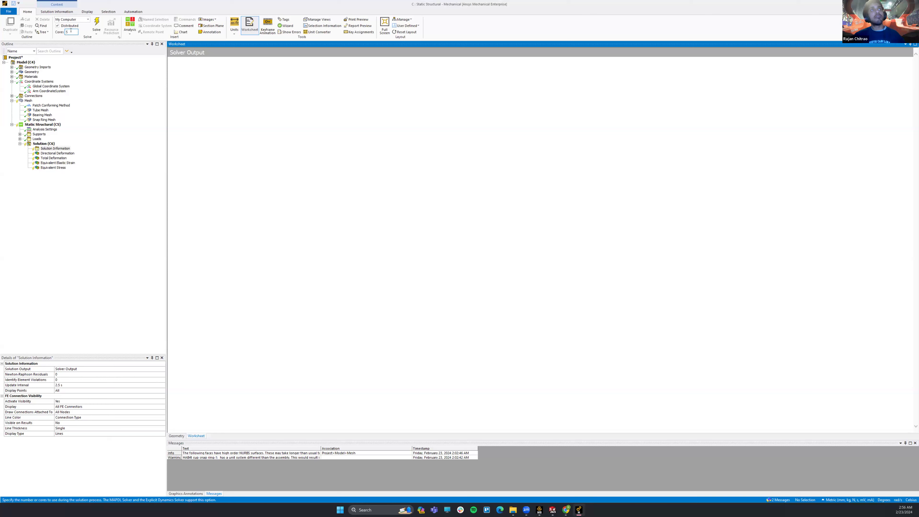
{"action": "left_click", "coordinate": [104, 140]}
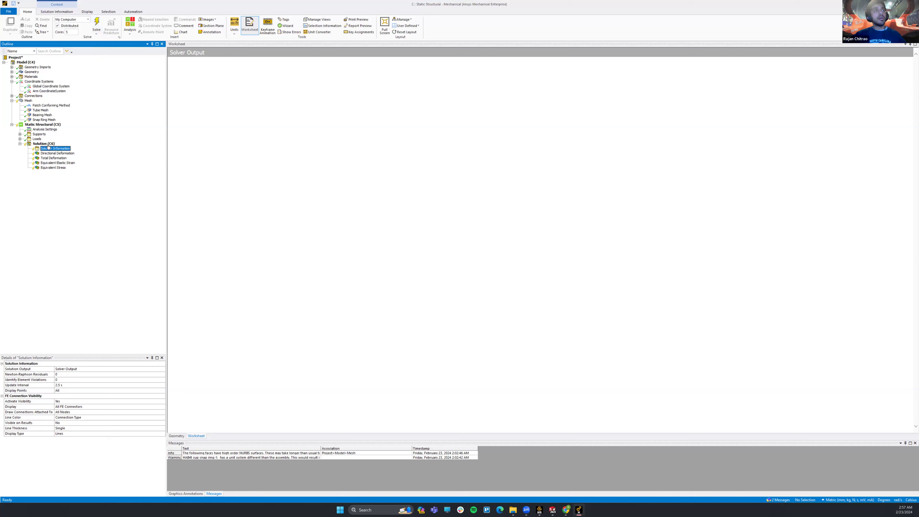
{"action": "left_click", "coordinate": [96, 26]}
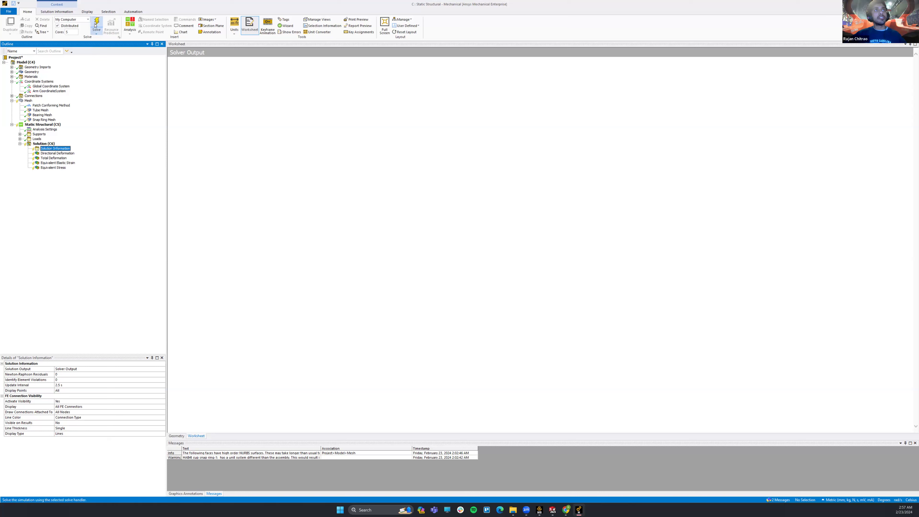